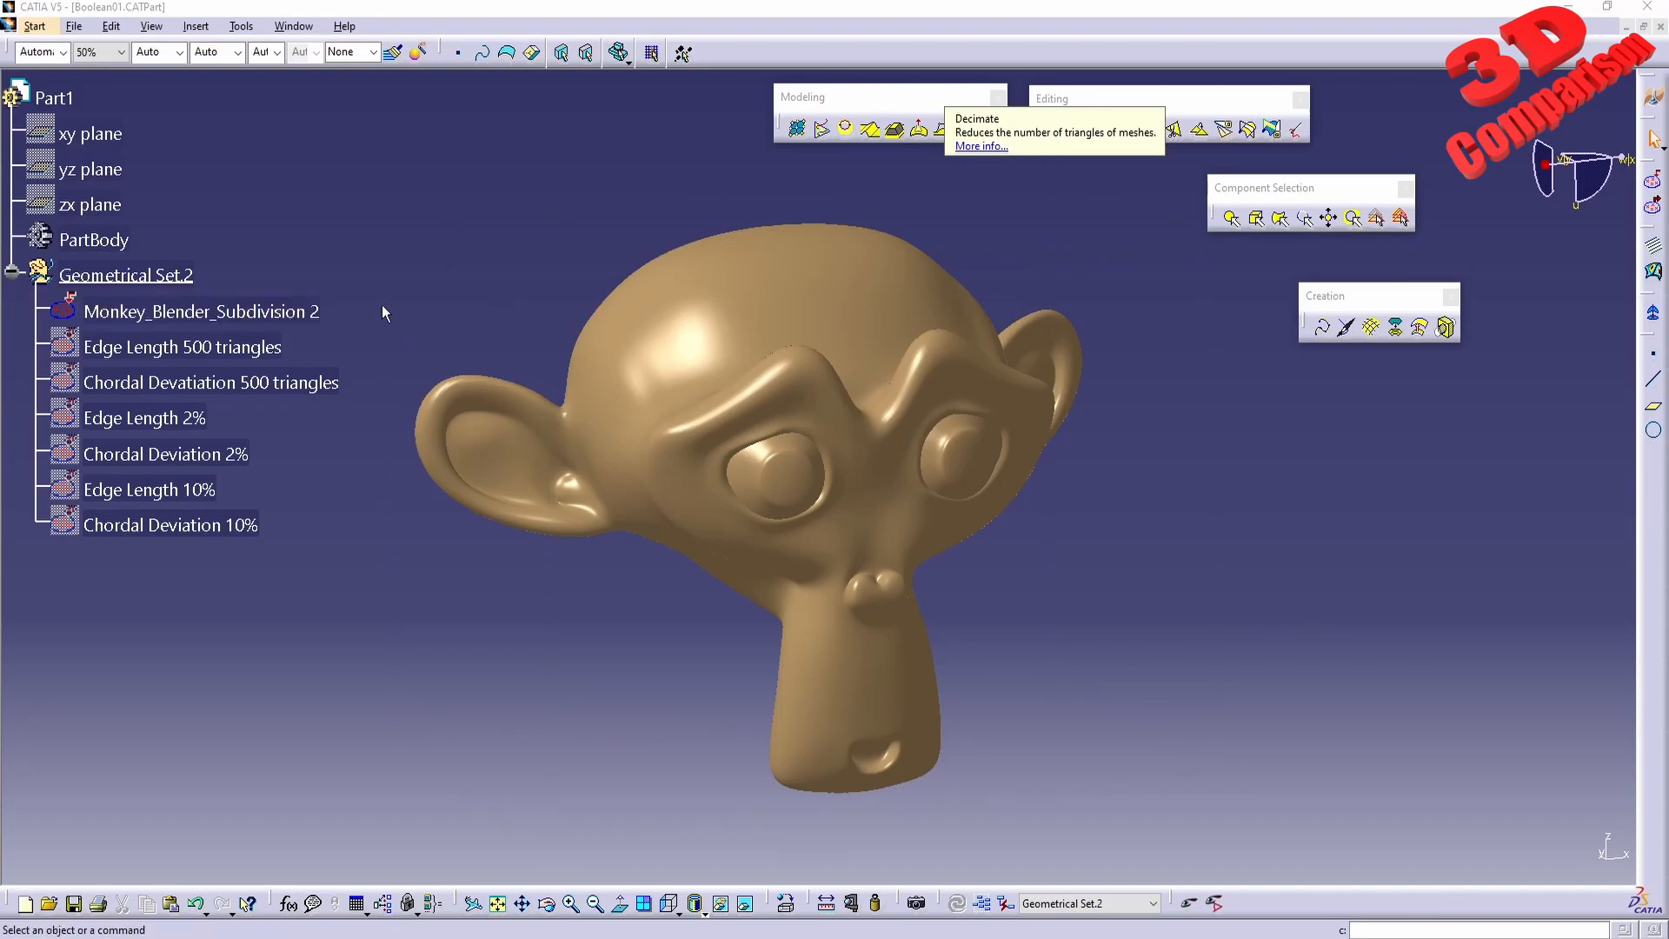
Review the Decimate options for the Monkey_Blender_Subdivision 2 mesh and close them without applying.
click(247, 311)
middle_drag(716, 644, 995, 548)
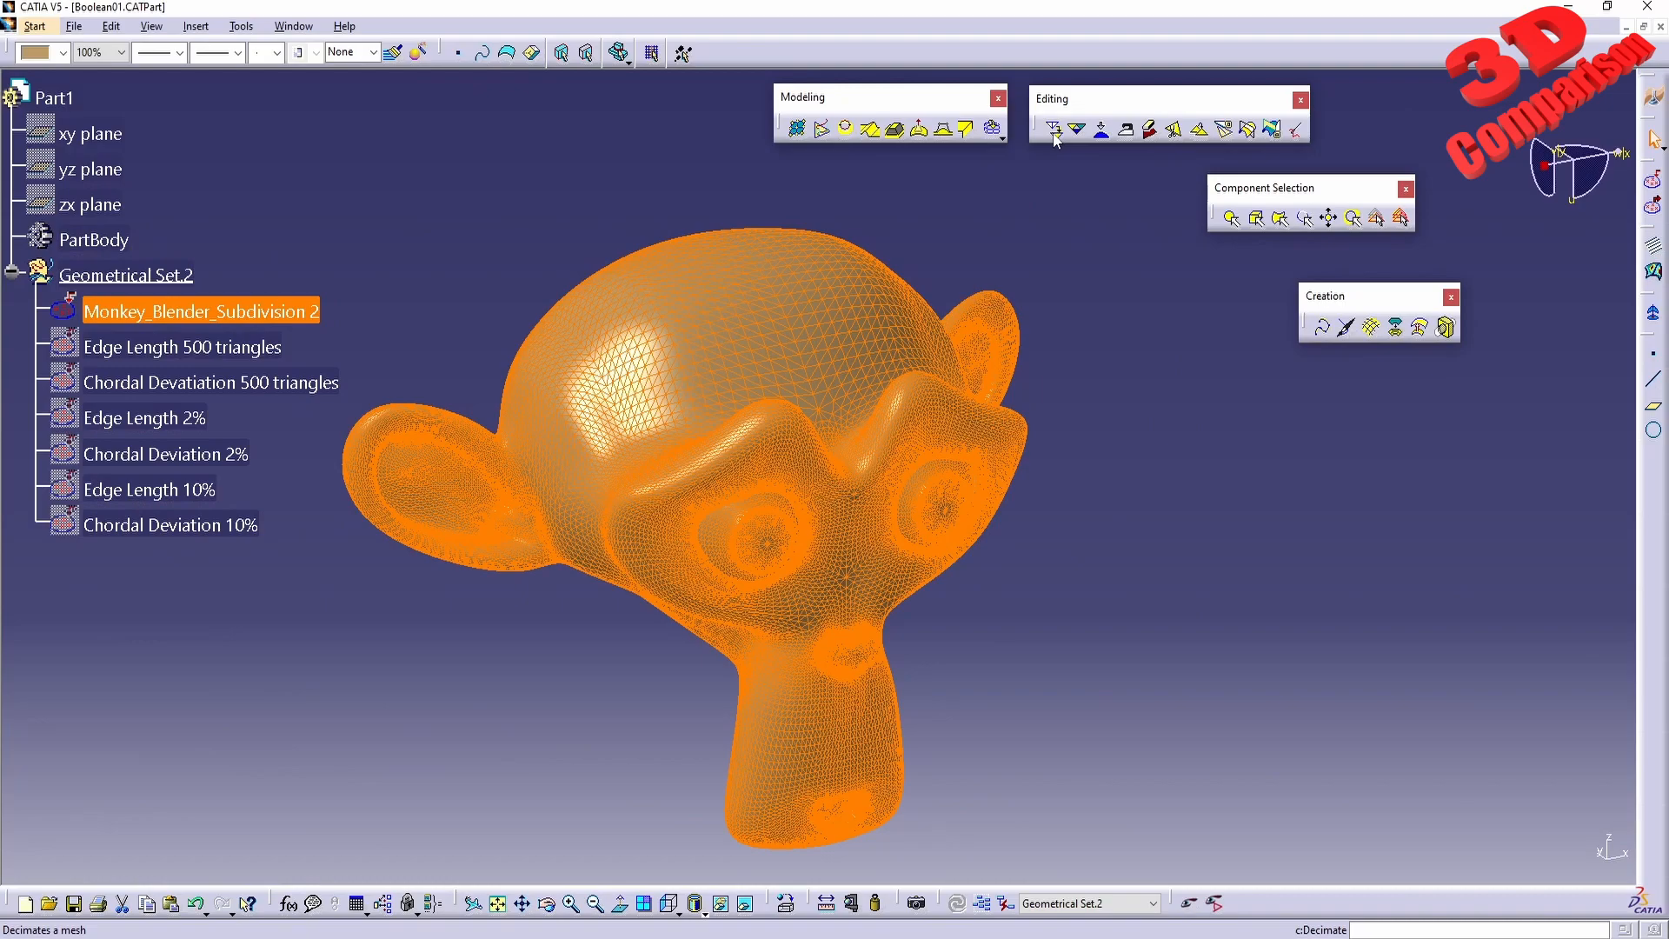
click(1052, 129)
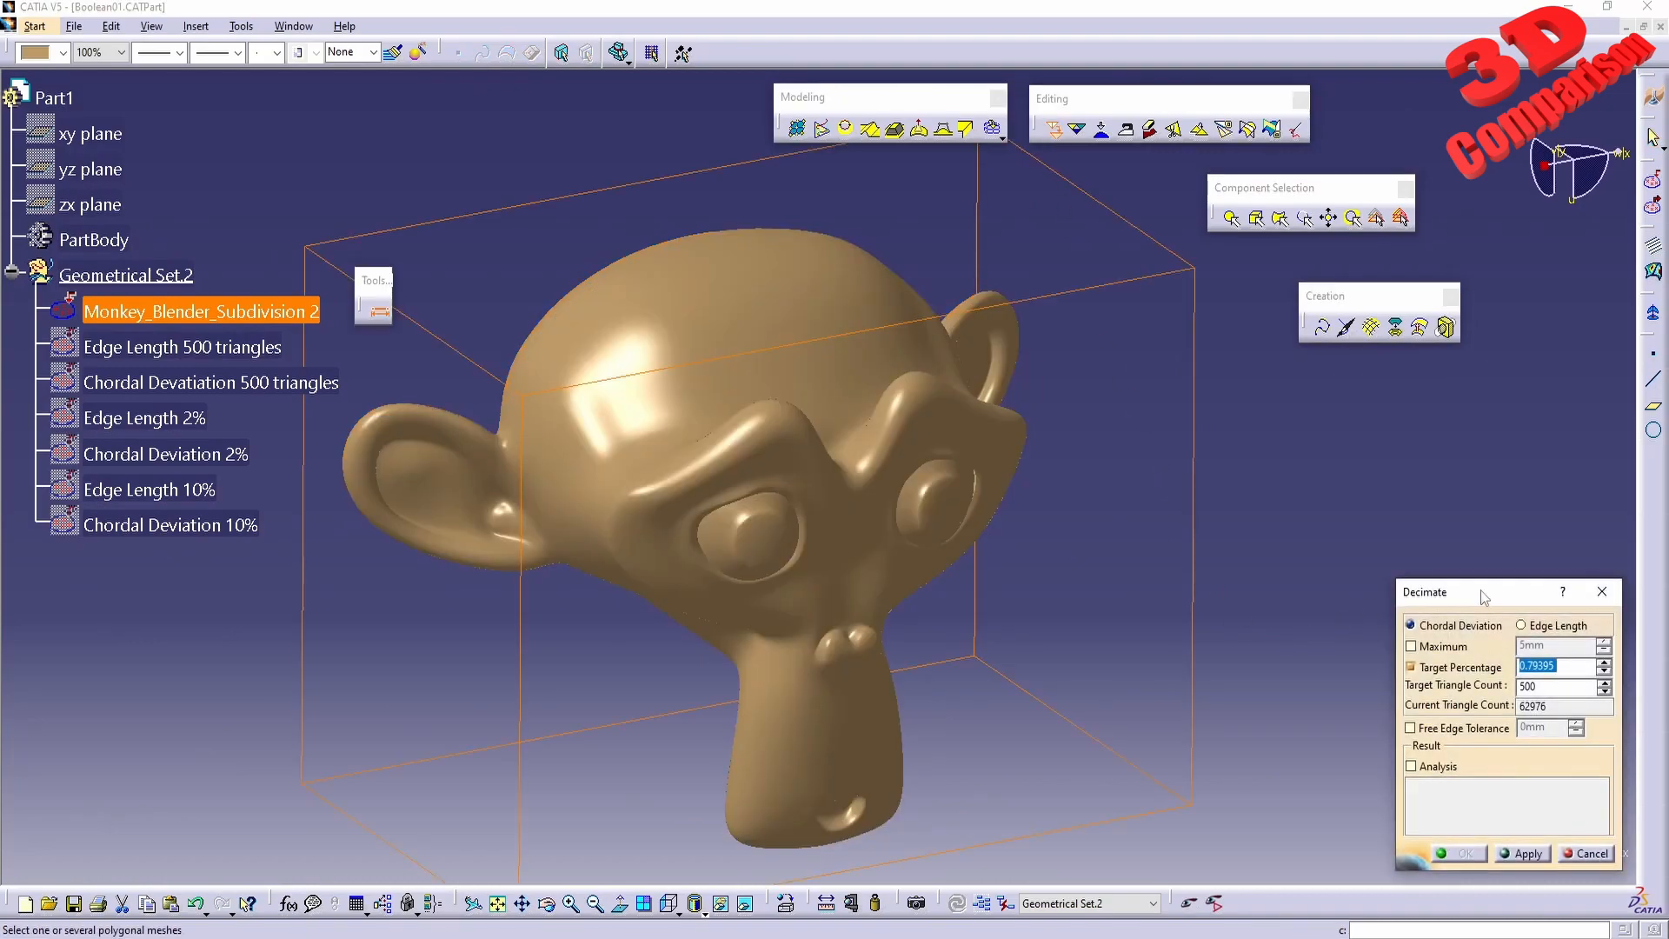
drag(1485, 597, 1324, 550)
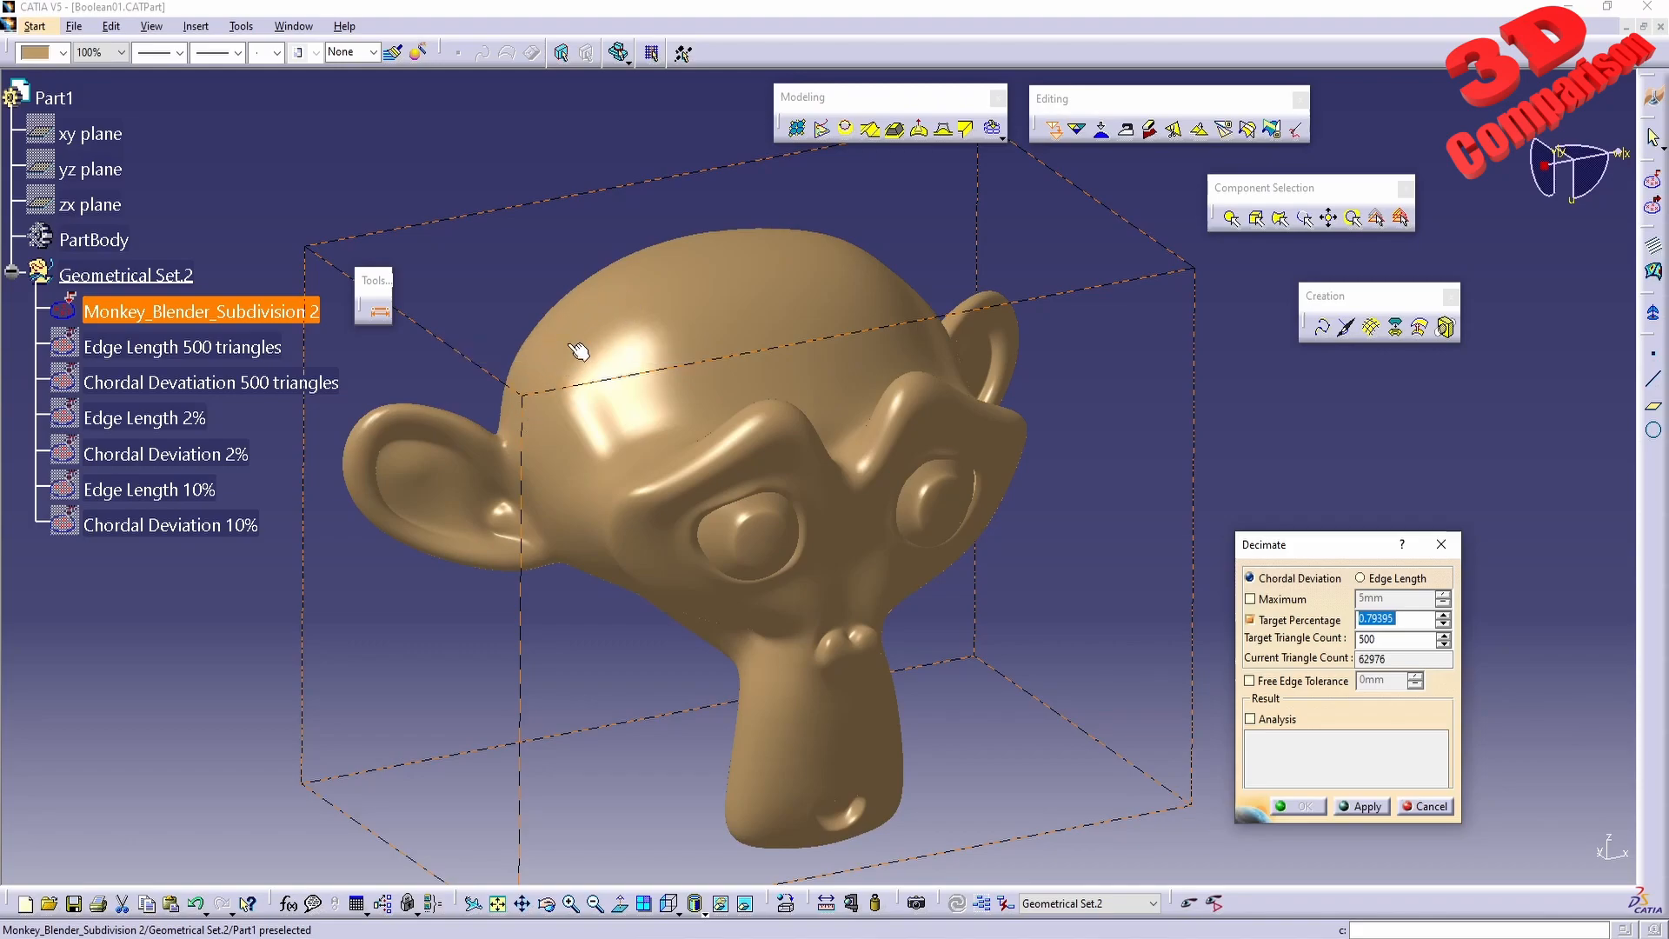
middle_drag(551, 446, 484, 481)
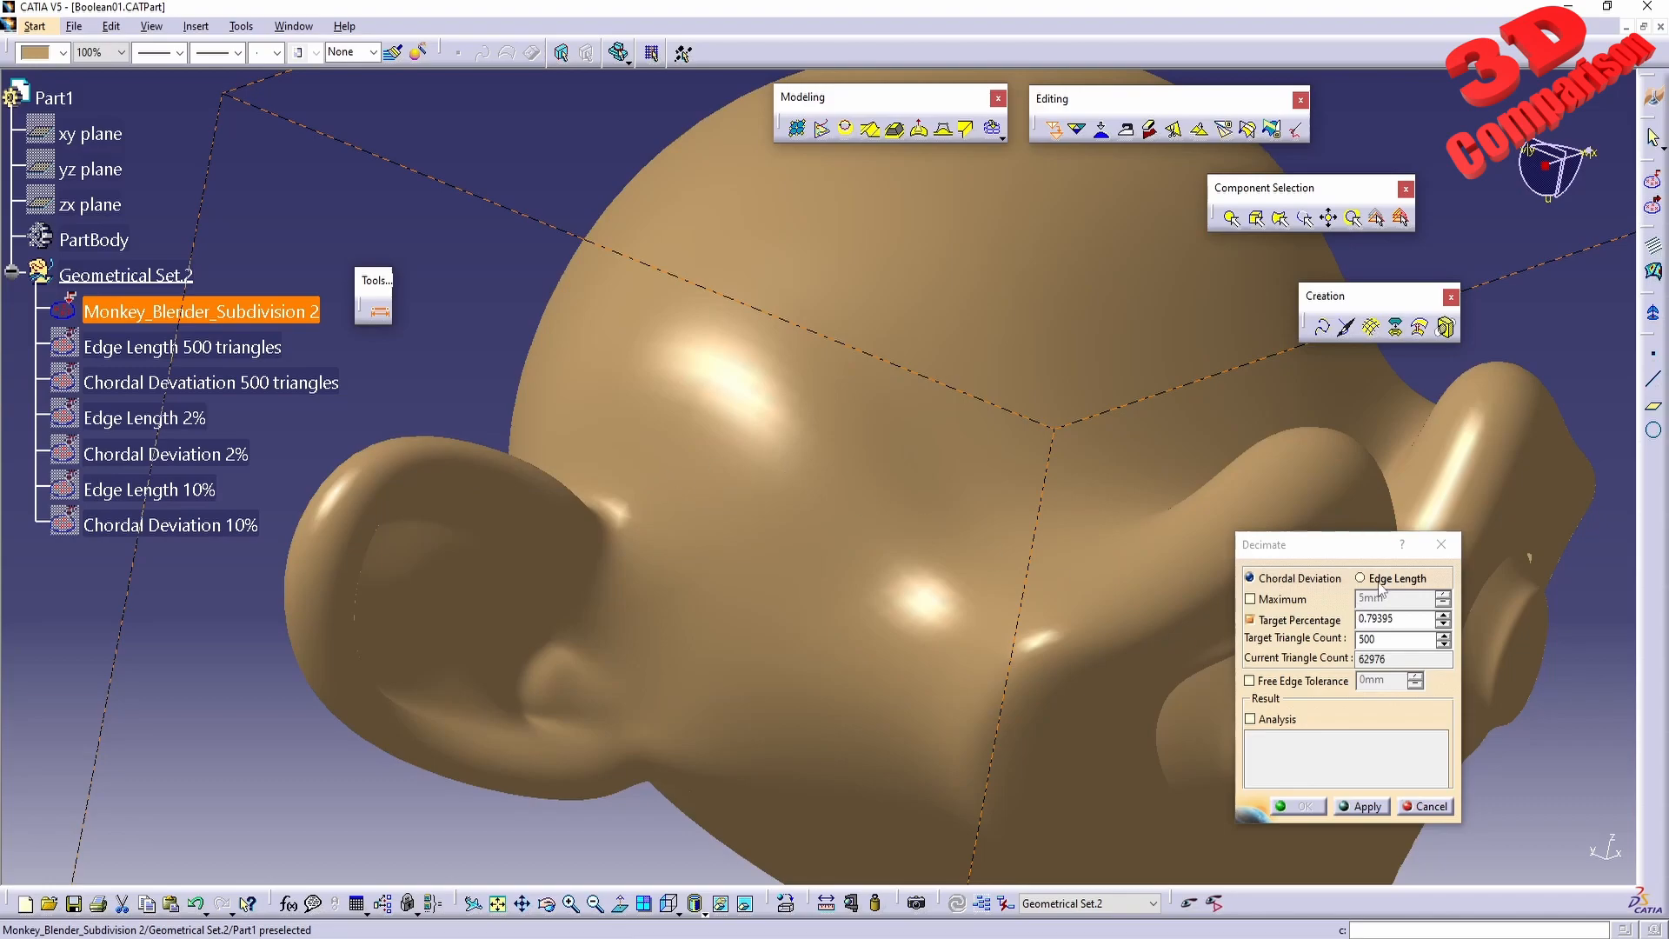
middle_drag(1009, 474, 919, 469)
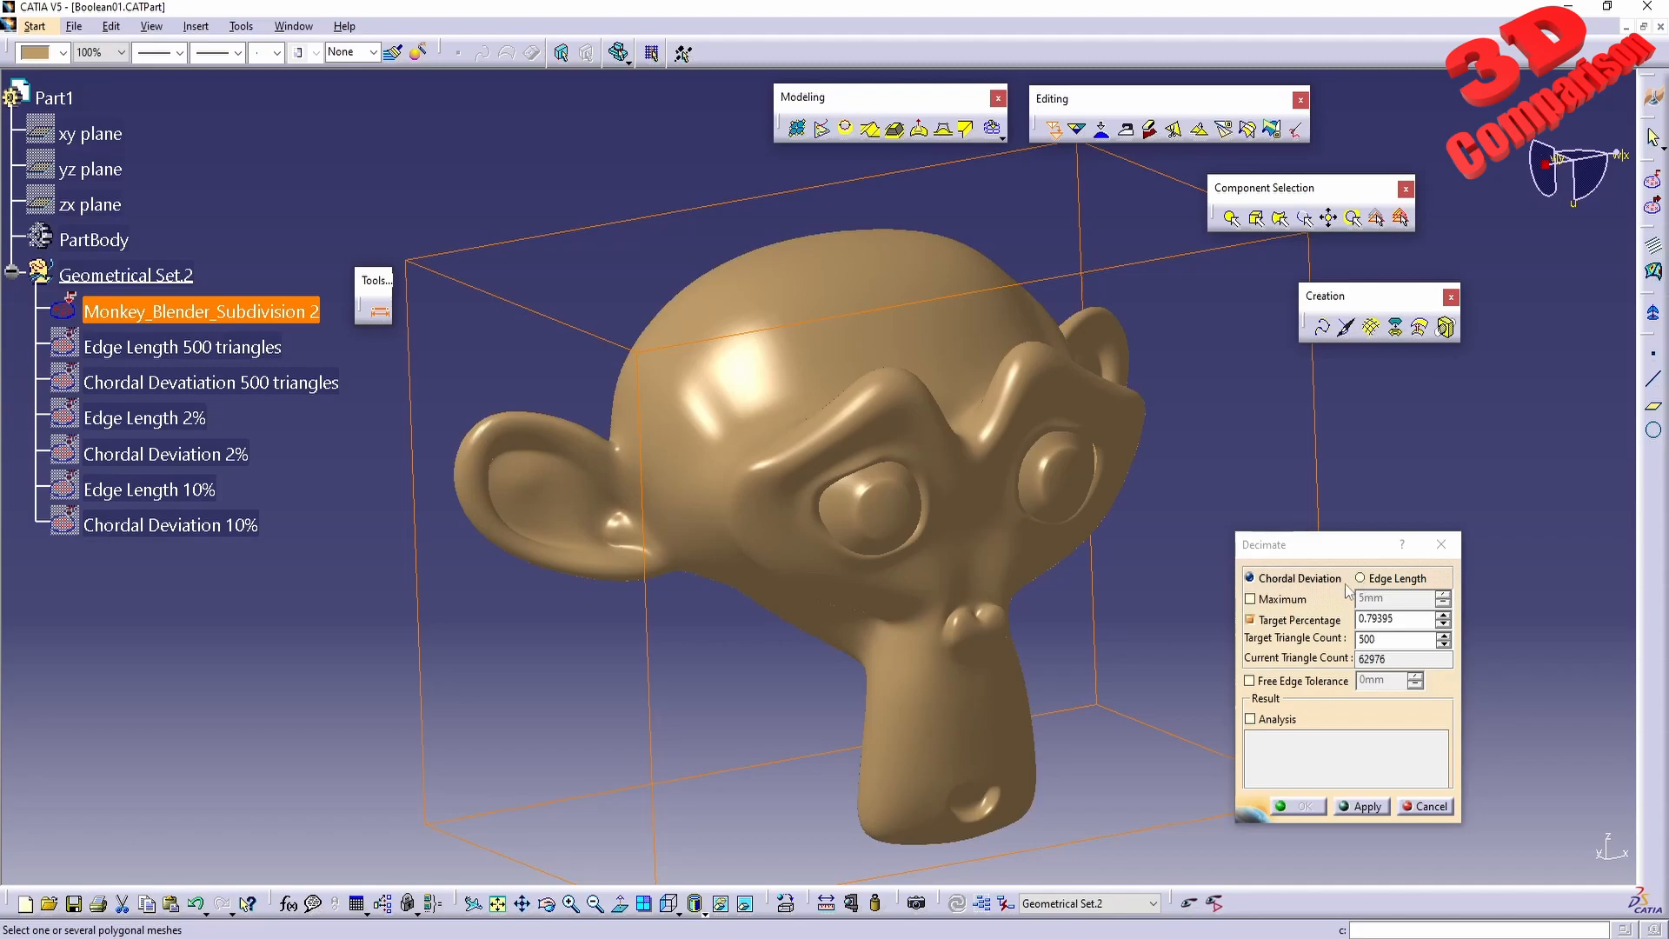
click(1409, 808)
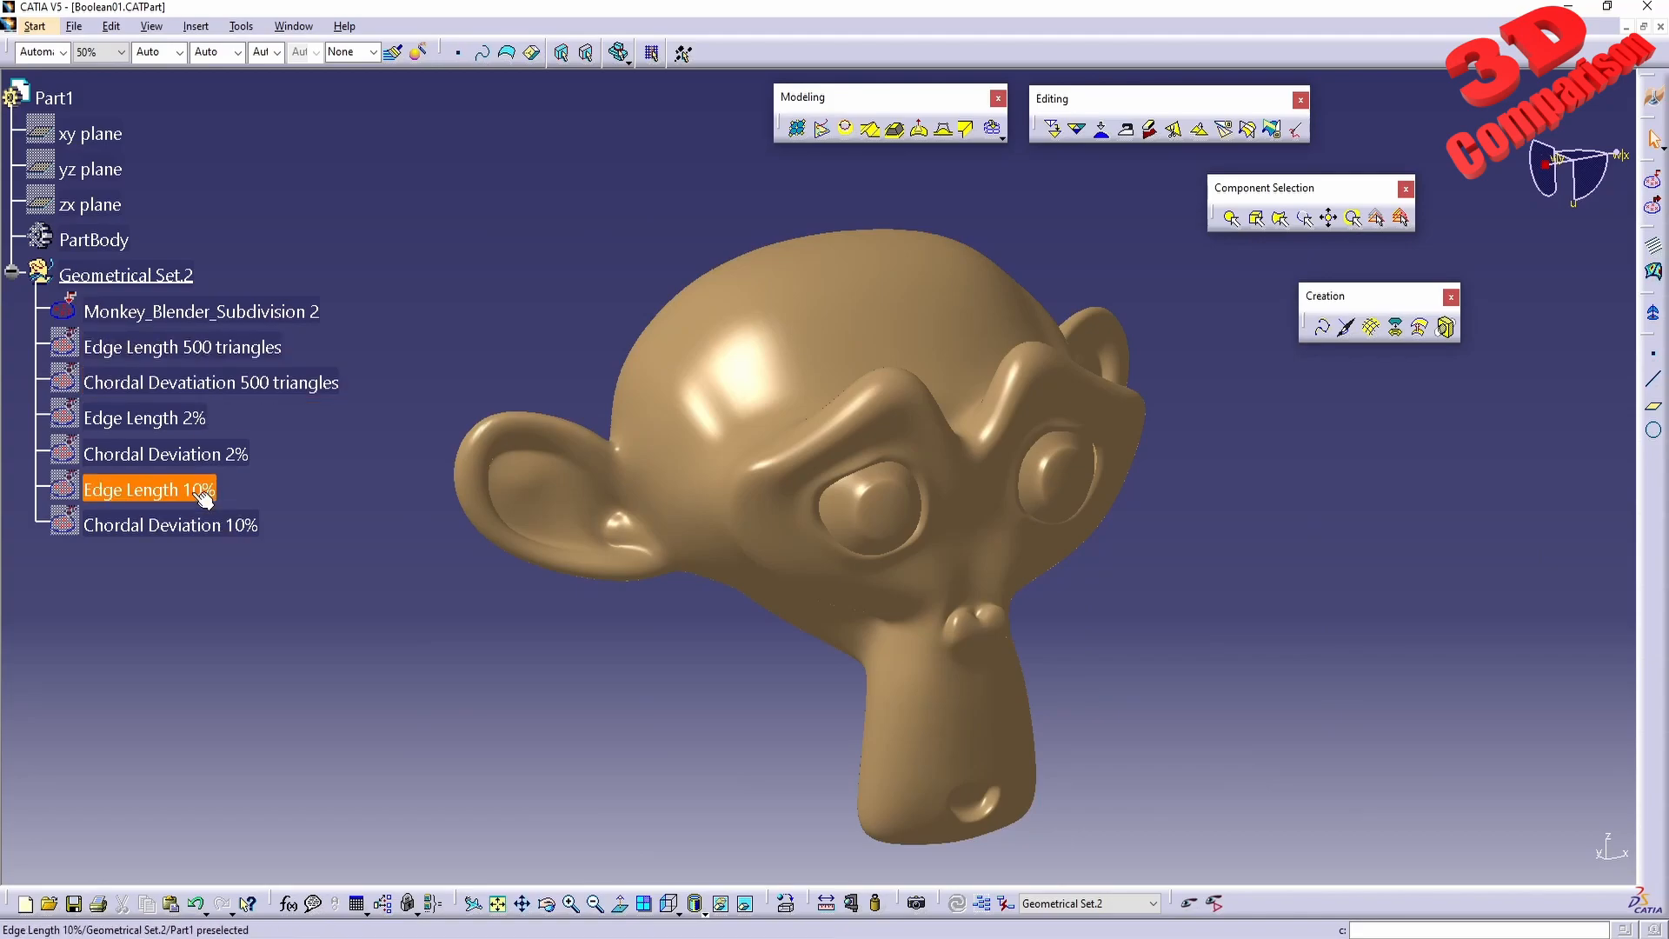
Show the Edge Length 10% and Chordal Deviation 10% meshes and hide the original Monkey_Blender_Subdivision 2 mesh.
click(161, 521)
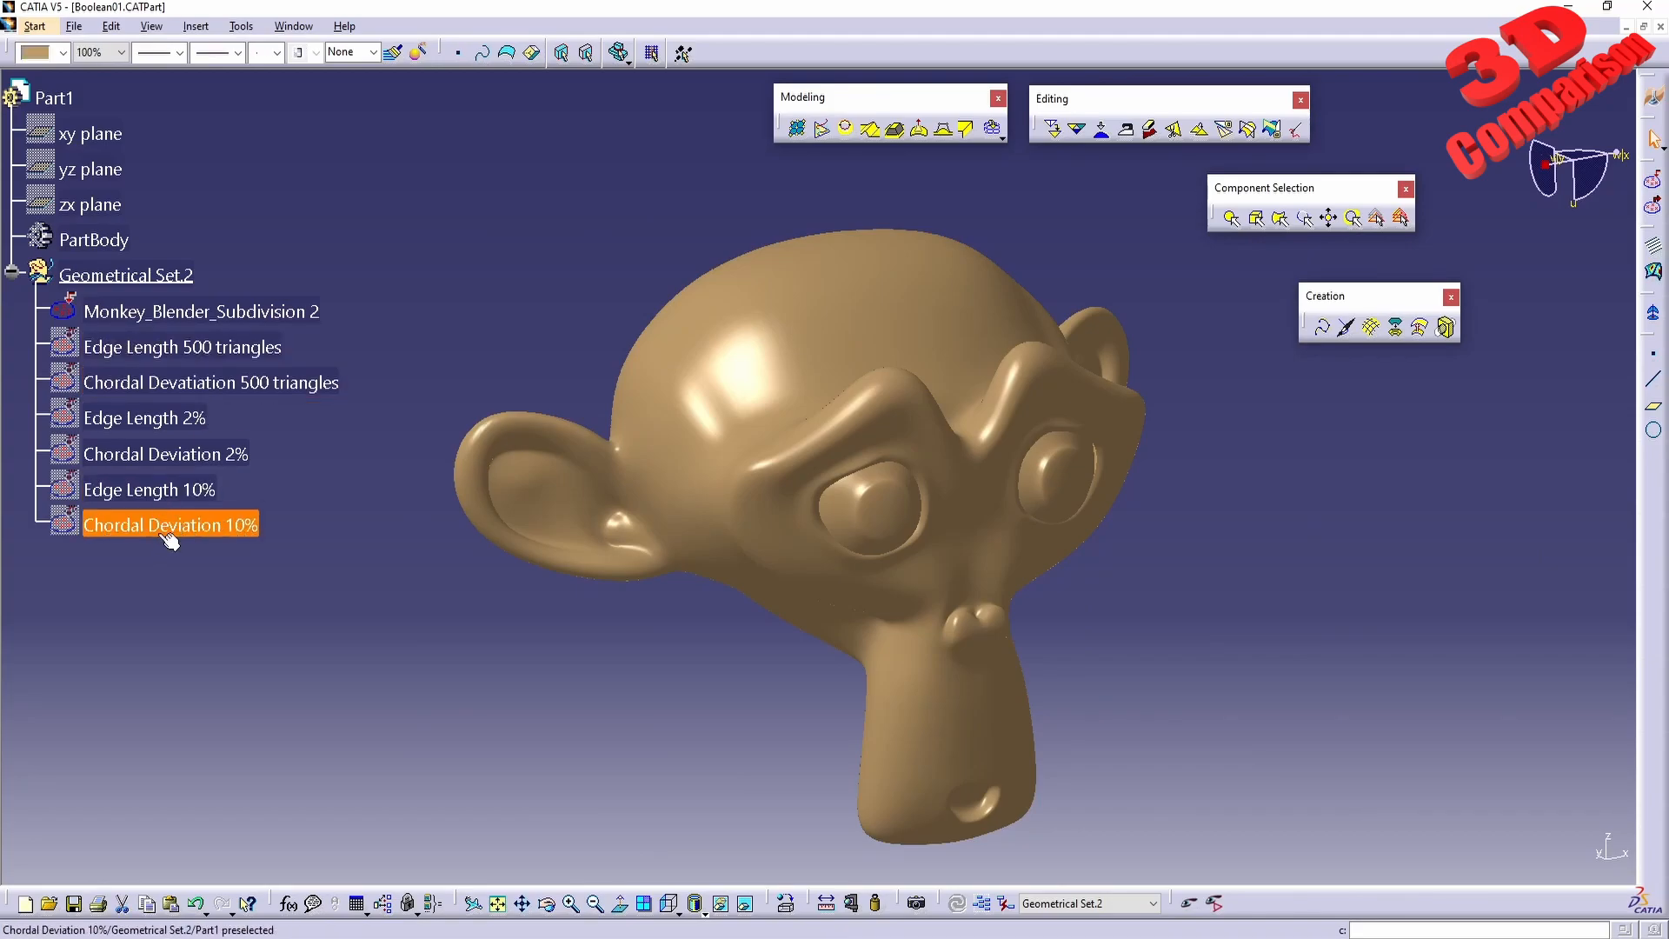
right_click(198, 493)
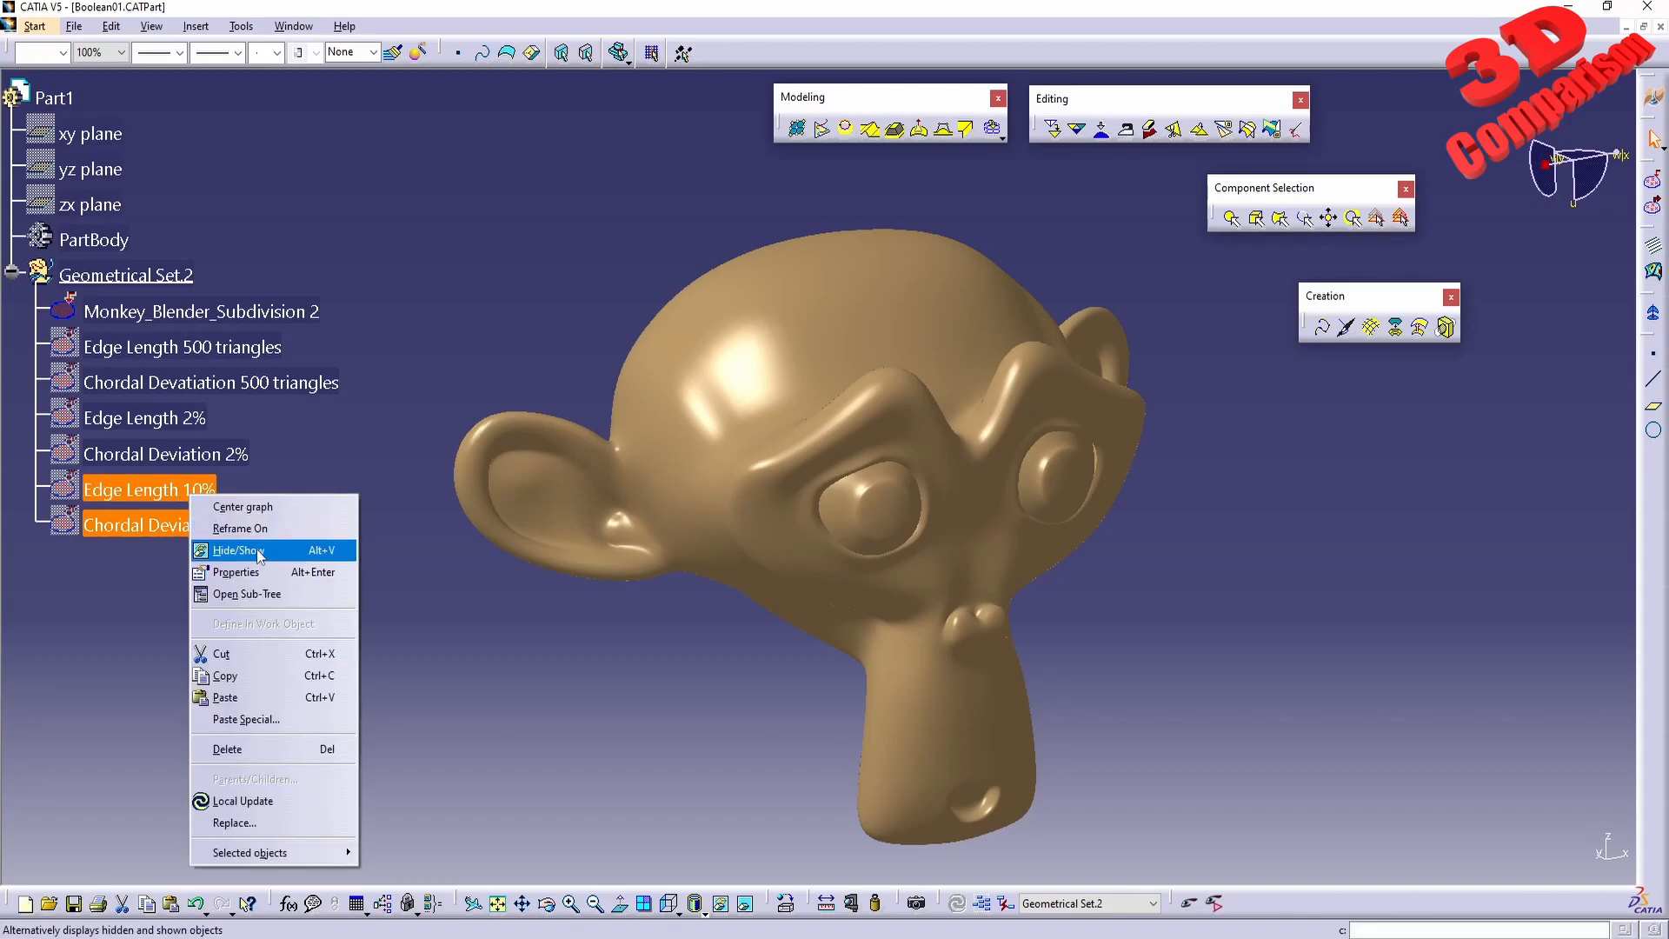
click(230, 548)
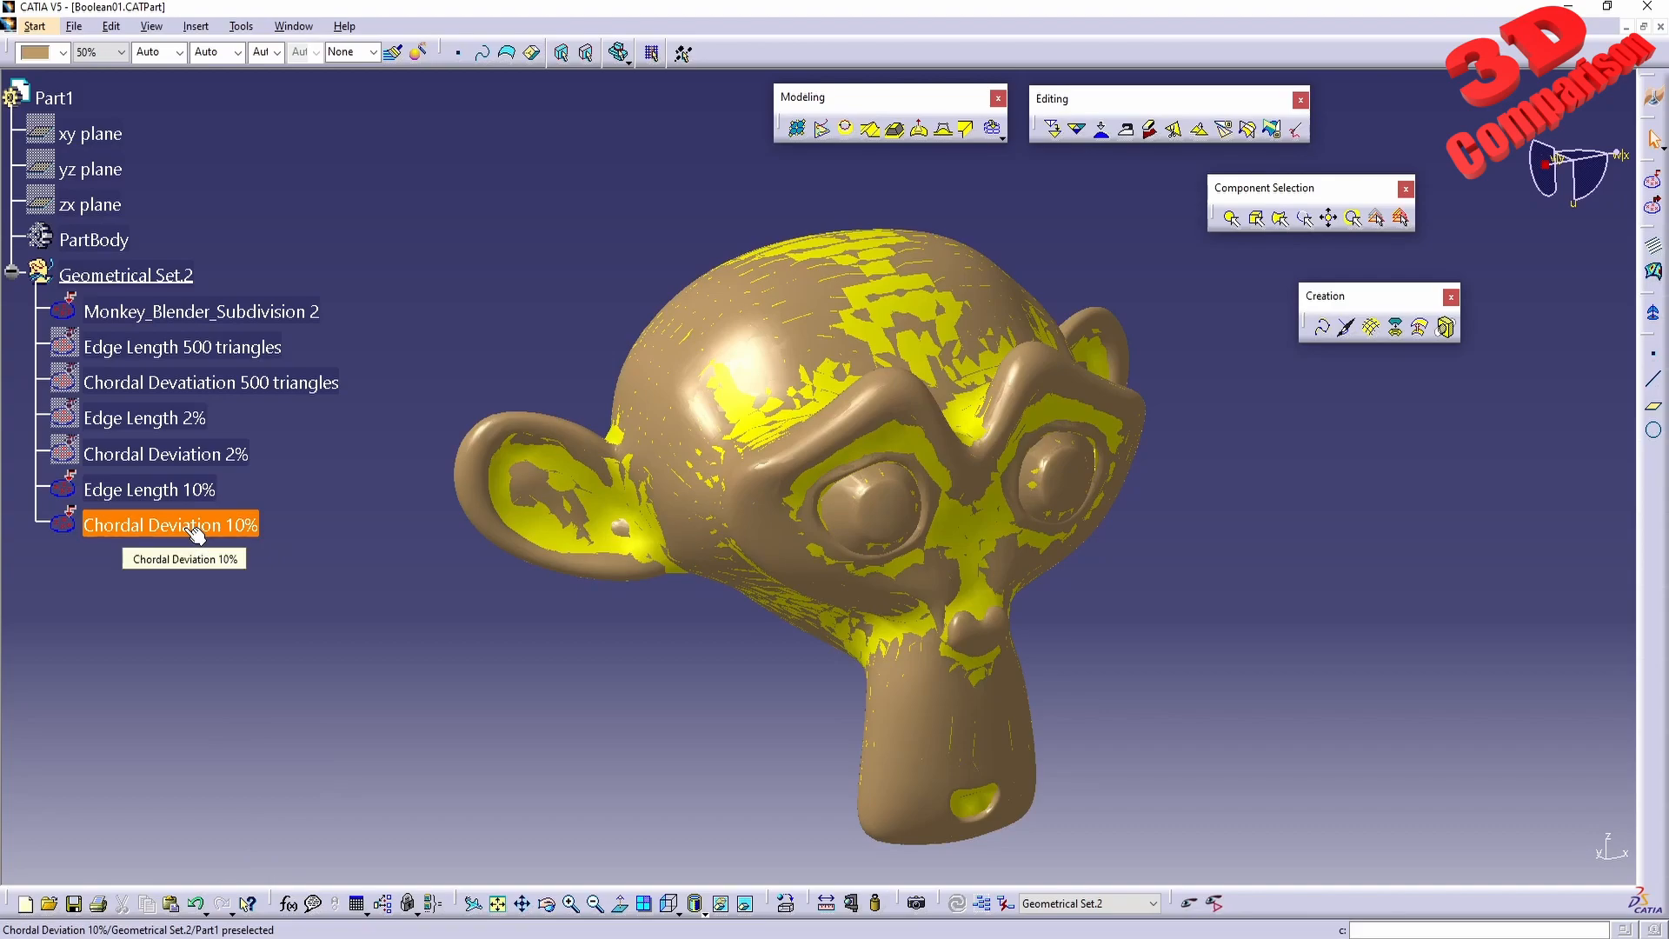
click(148, 314)
right_click(146, 312)
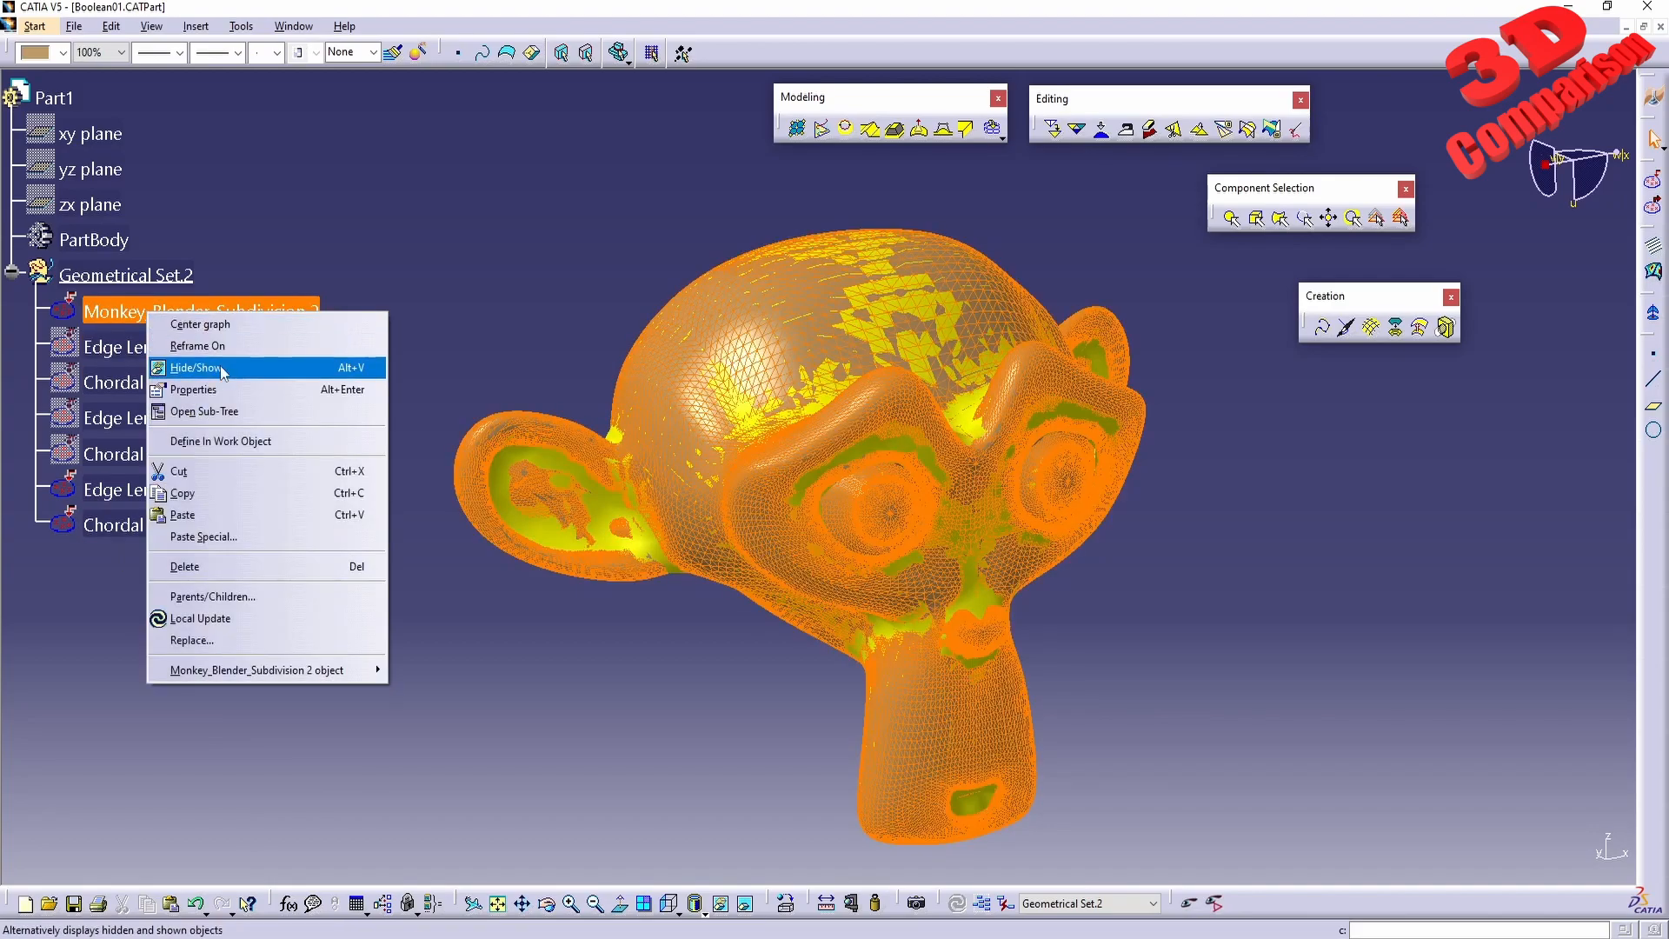
click(209, 365)
Hide the Edge Length 10% mesh and highlight the triangles of the Chordal Deviation 10% mesh.
middle_drag(883, 417, 865, 483)
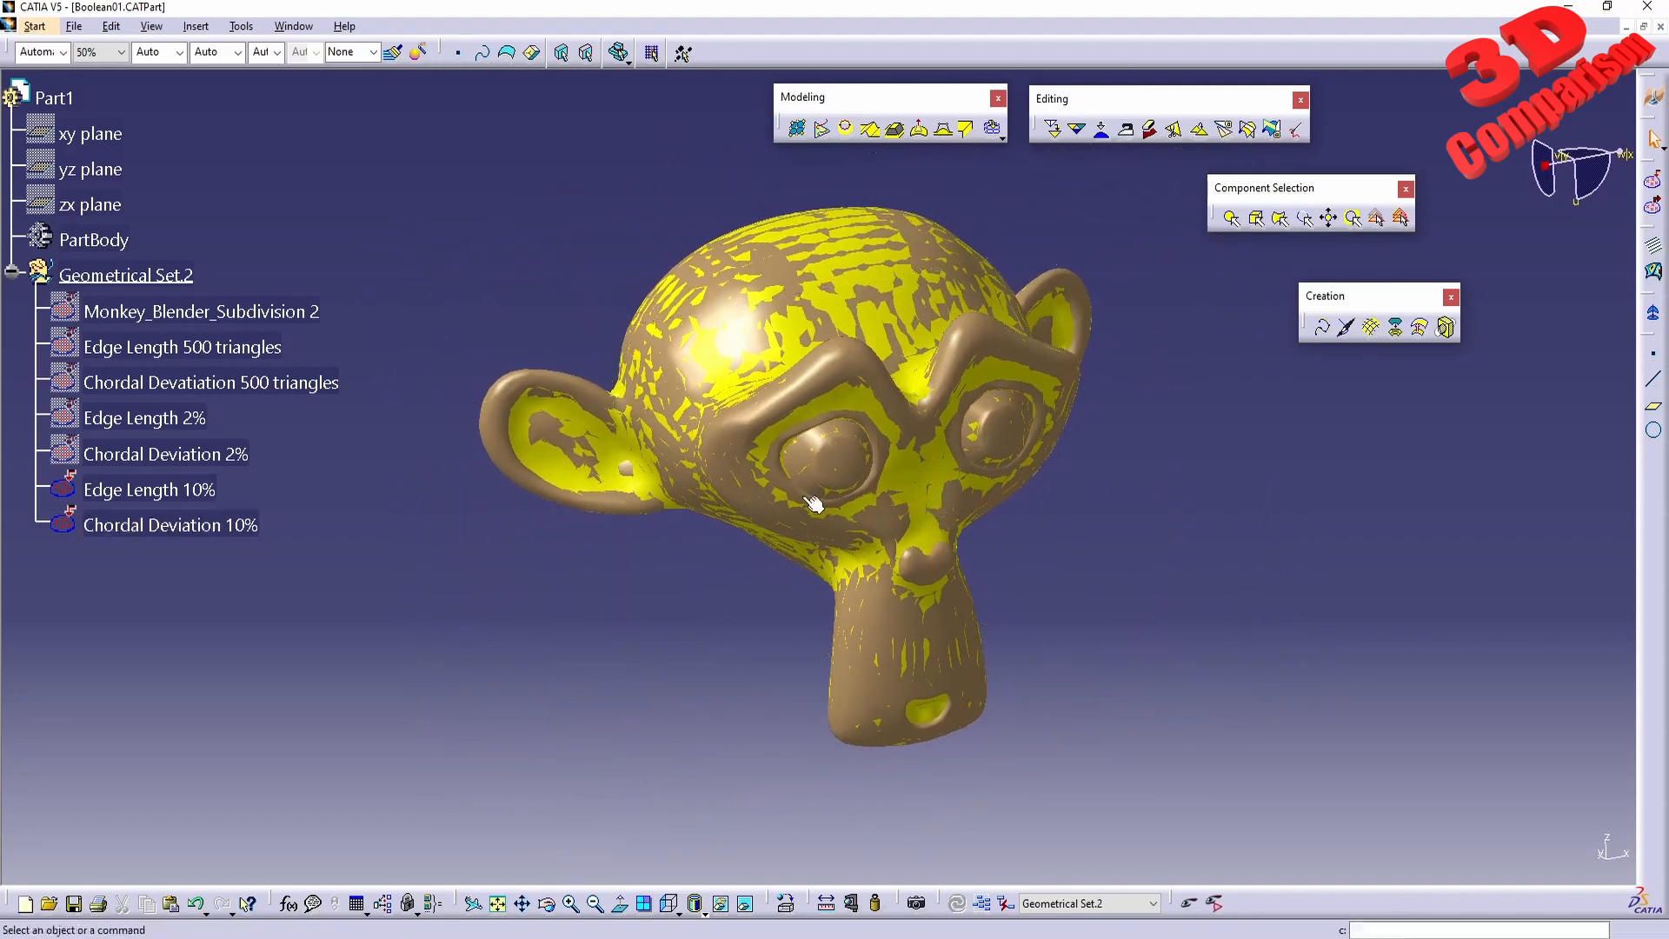
right_click(185, 488)
click(258, 553)
middle_drag(834, 504, 767, 466)
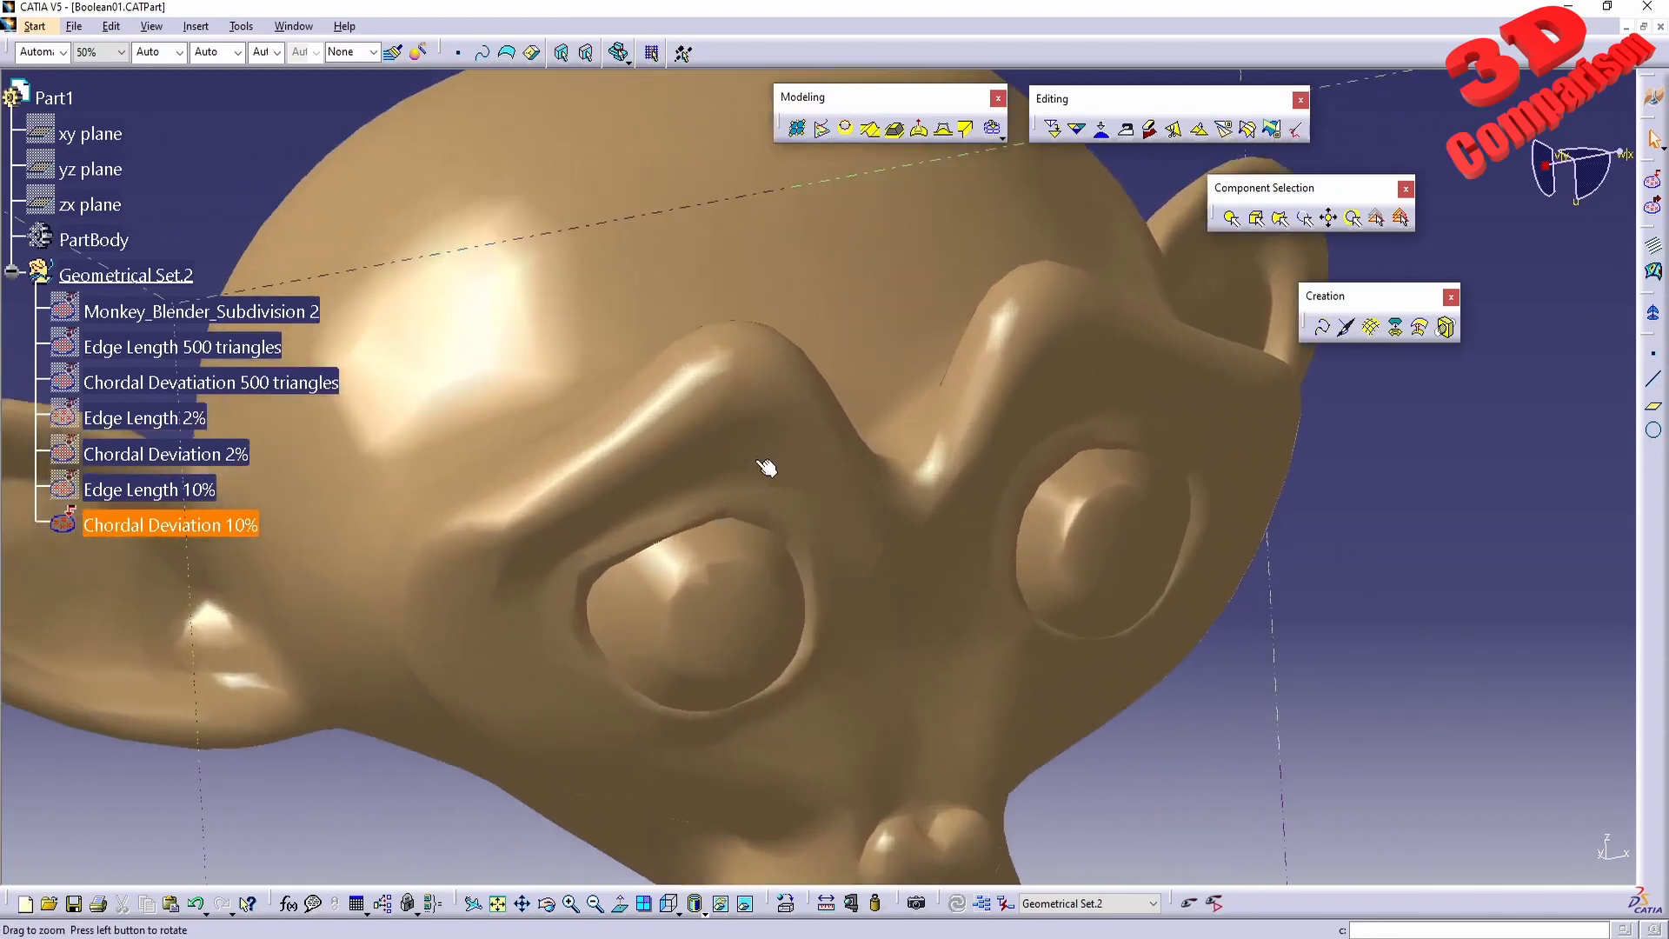
click(161, 531)
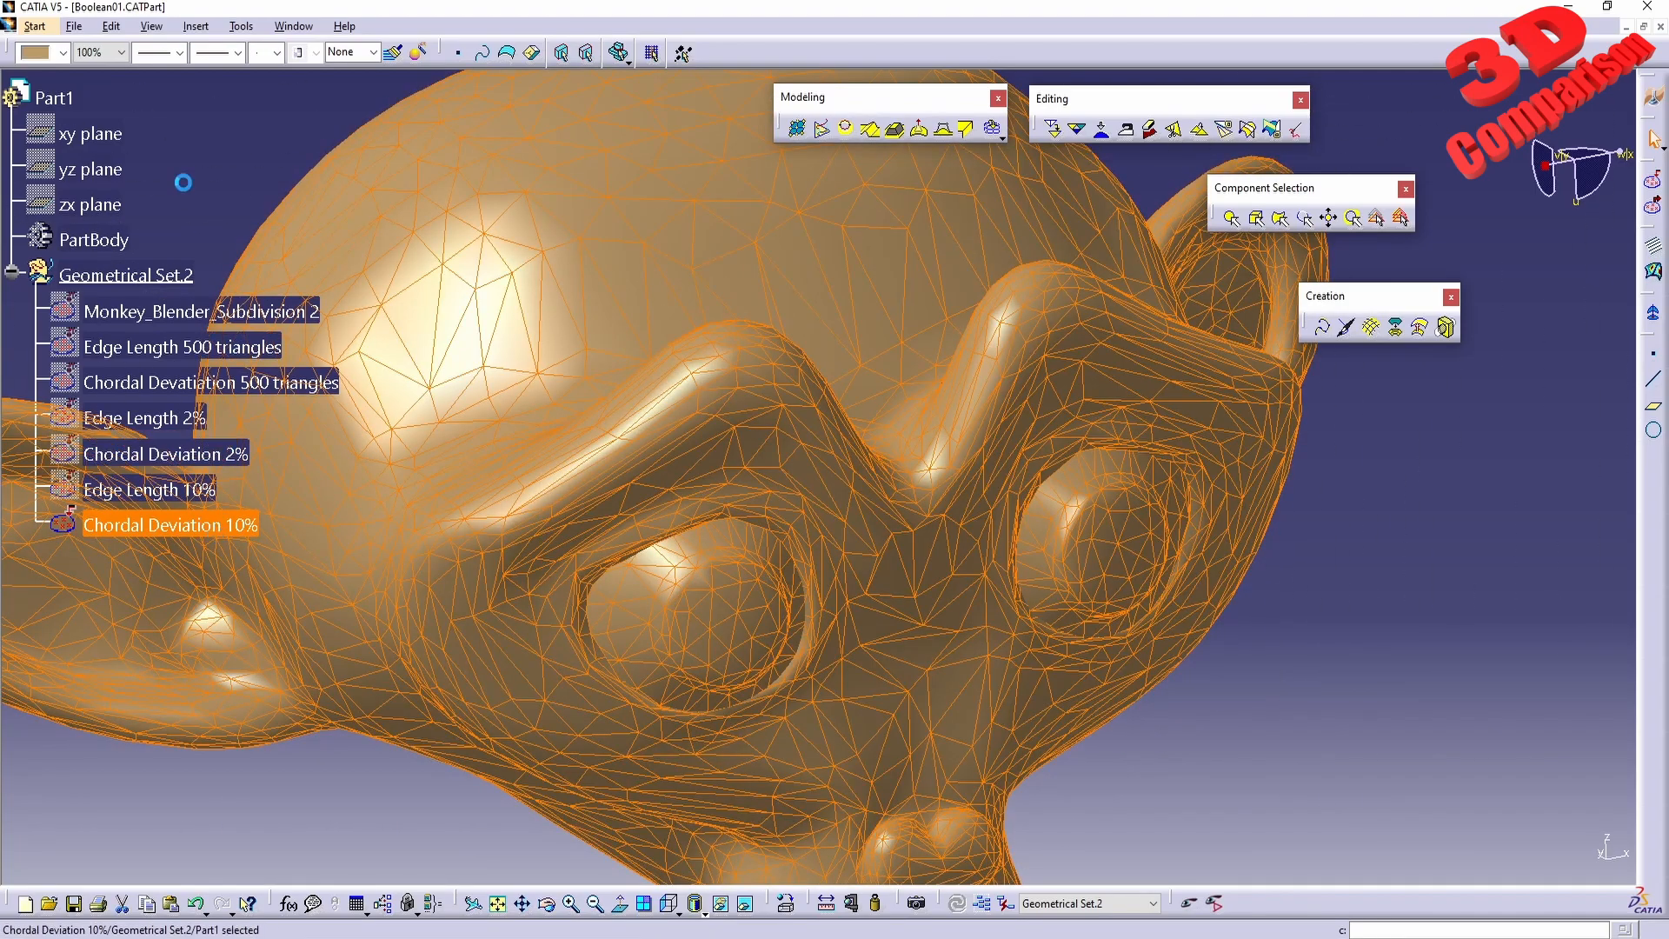
Show the Edge Length 10% mesh again, overlaid on the Chordal Deviation 10% mesh.
click(187, 490)
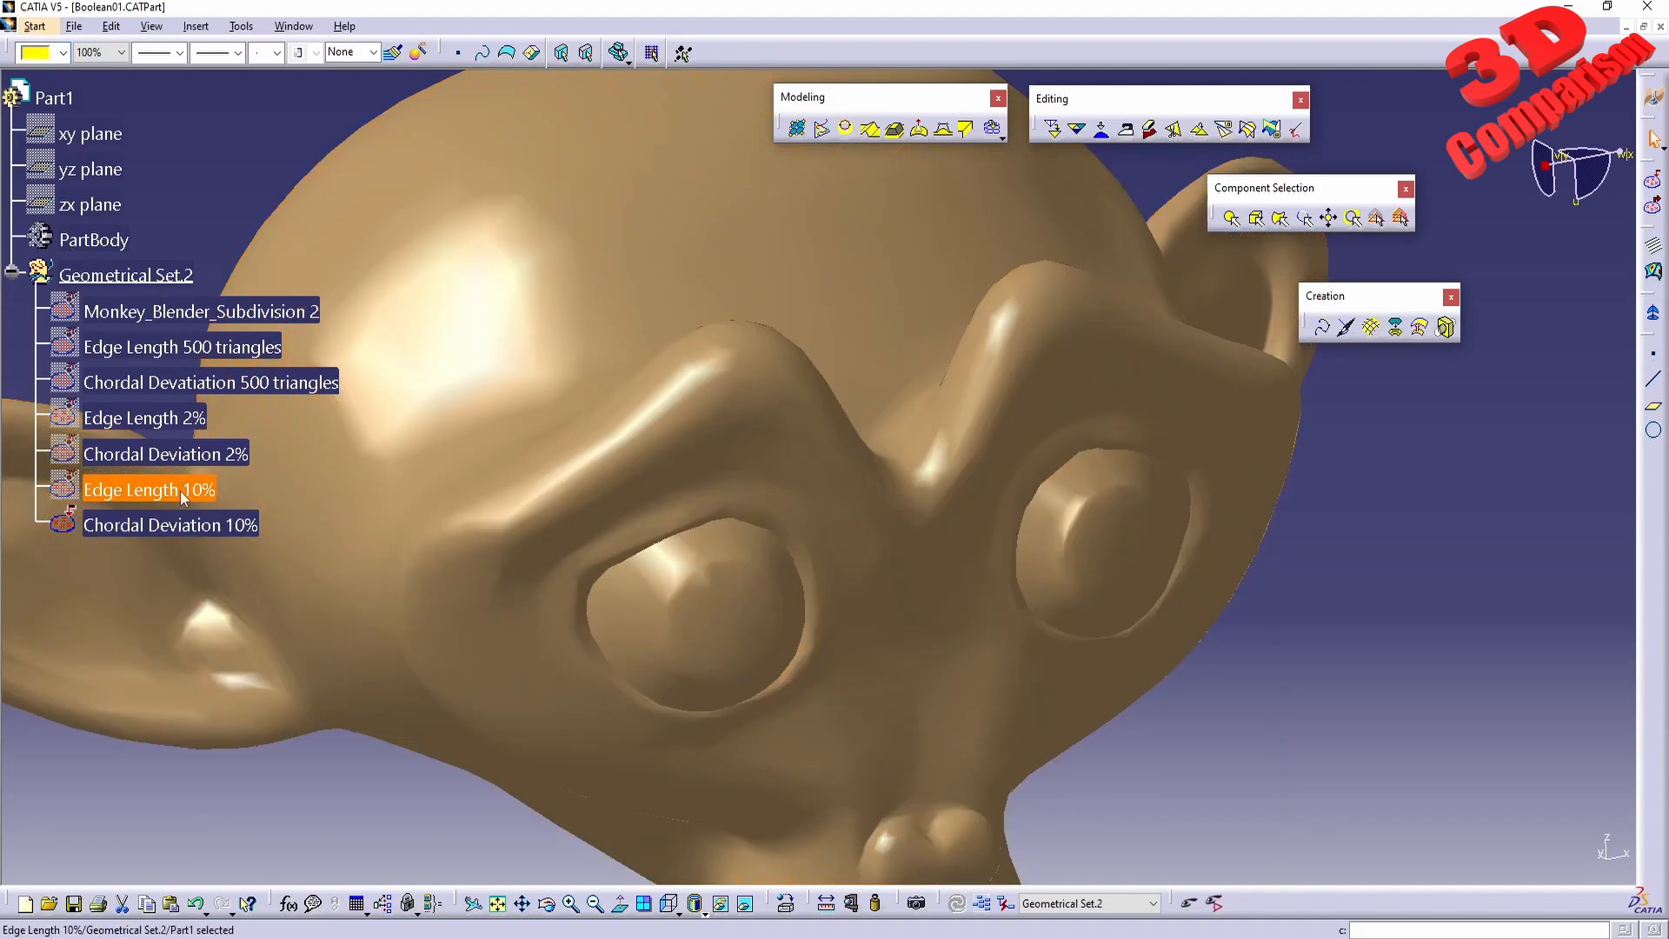
right_click(182, 491)
click(259, 552)
scroll(482, 565, up, 1)
middle_drag(489, 563, 778, 598)
click(110, 185)
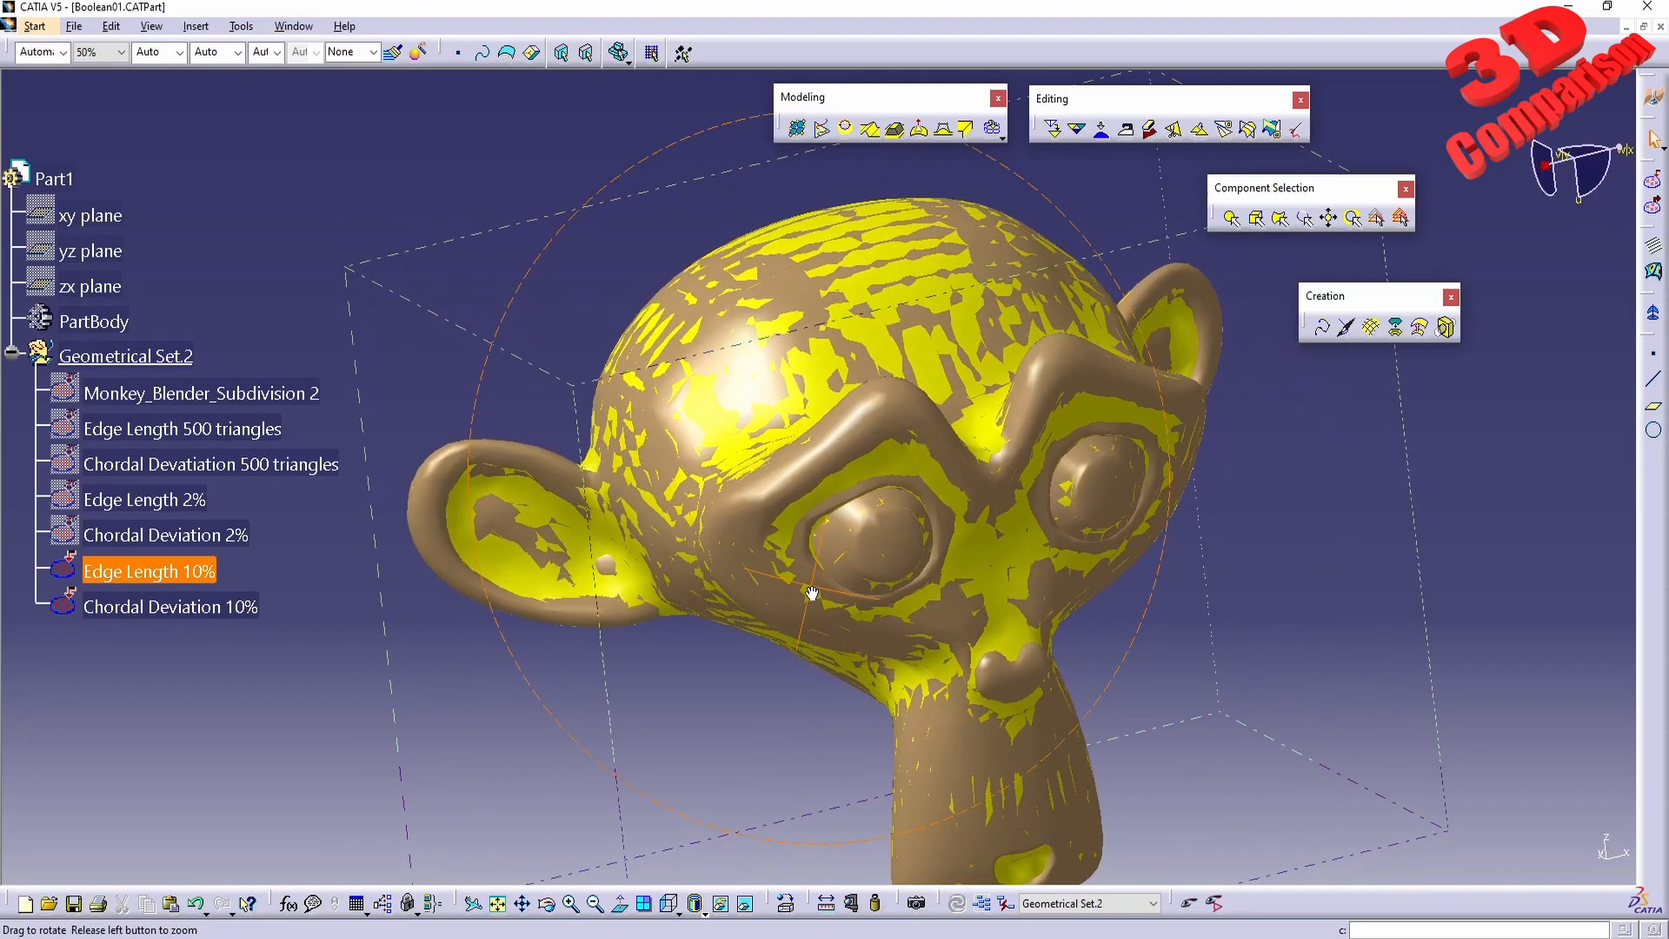
Switch the display of the two overlaid 10% meshes to wireframe.
scroll(778, 599, down, 2)
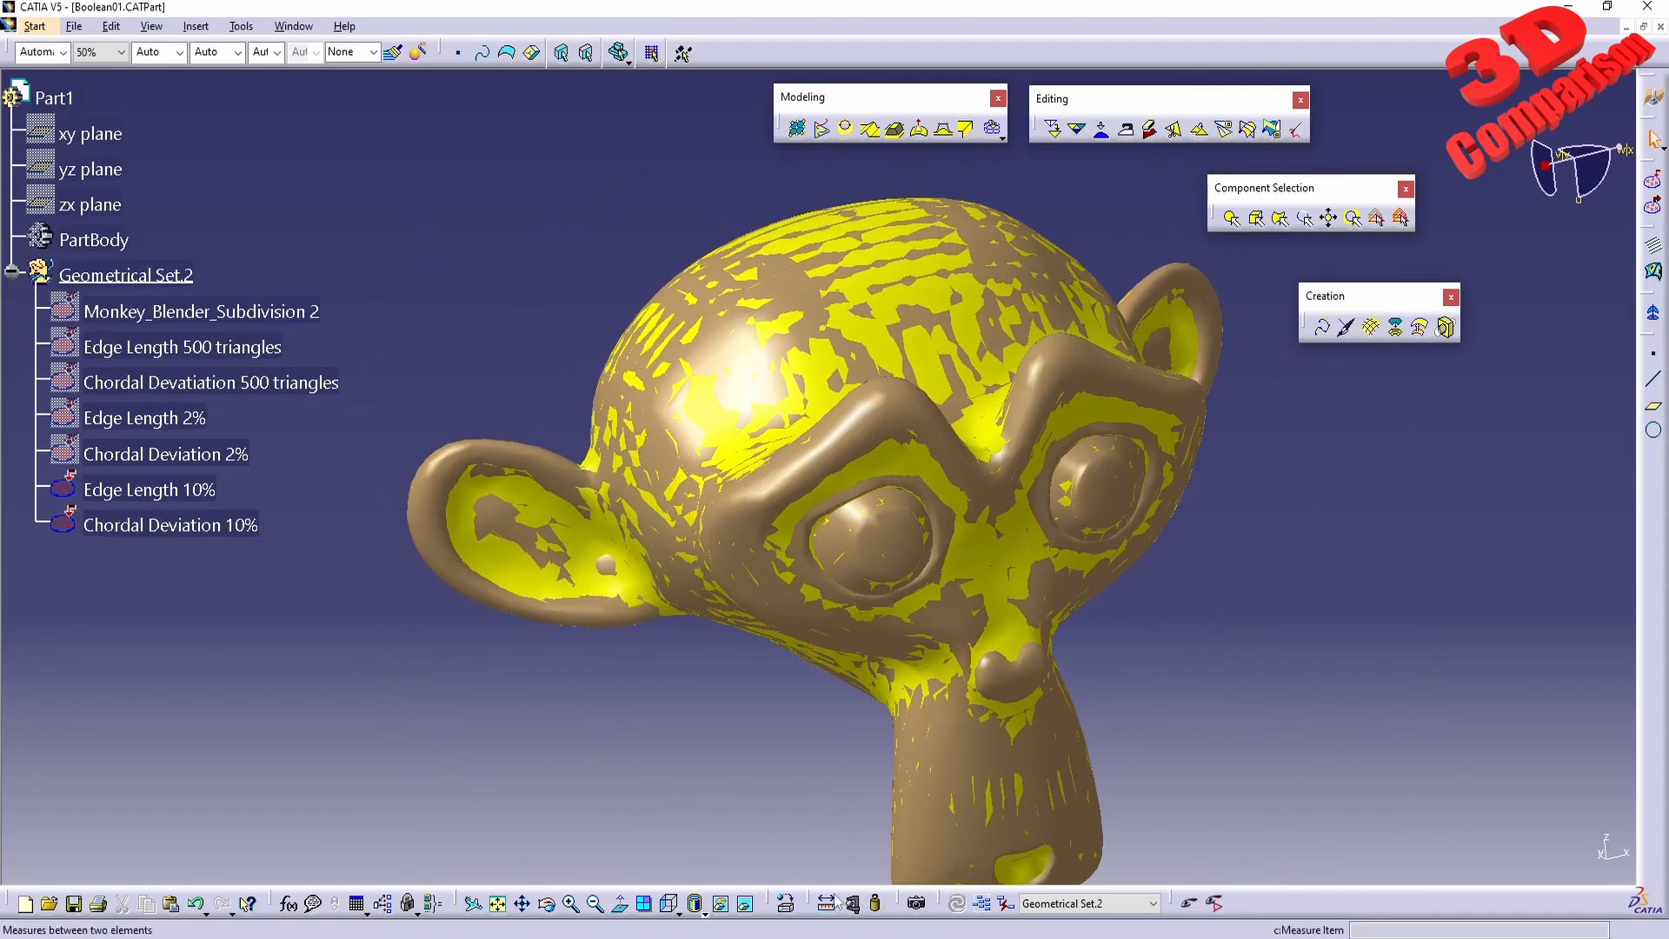
click(705, 914)
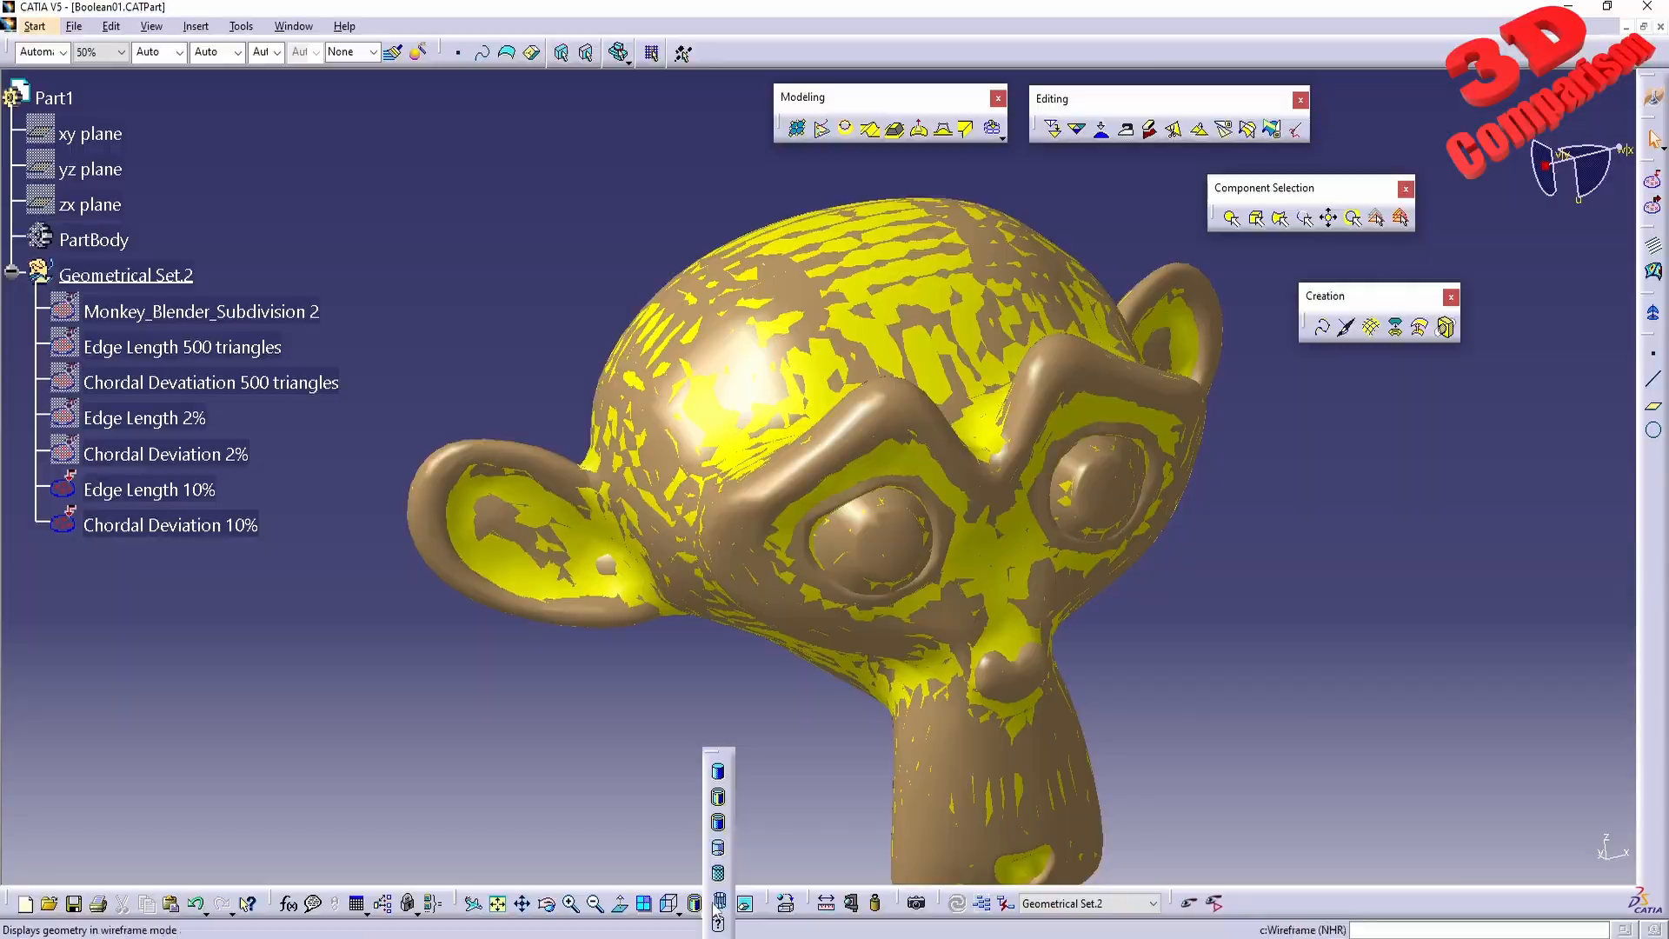
click(716, 889)
middle_drag(850, 639, 796, 487)
Hide the Edge Length 10% mesh and inspect the Chordal Deviation 10% wireframe around the head and ear.
right_click(162, 494)
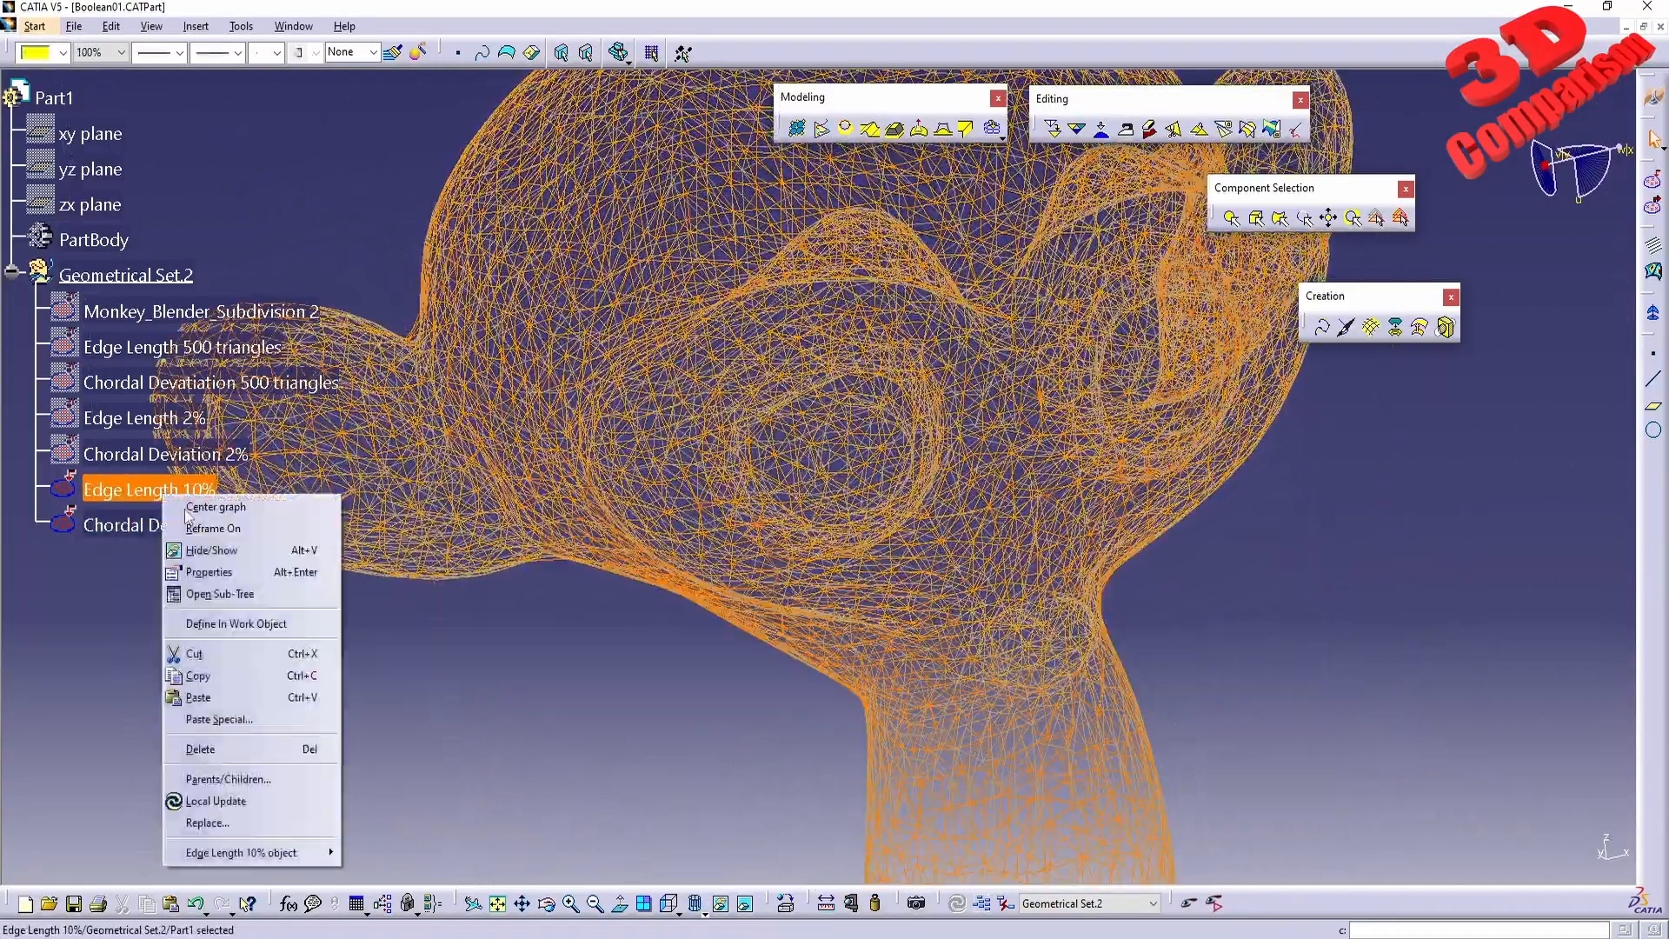
click(211, 551)
middle_drag(653, 678, 800, 580)
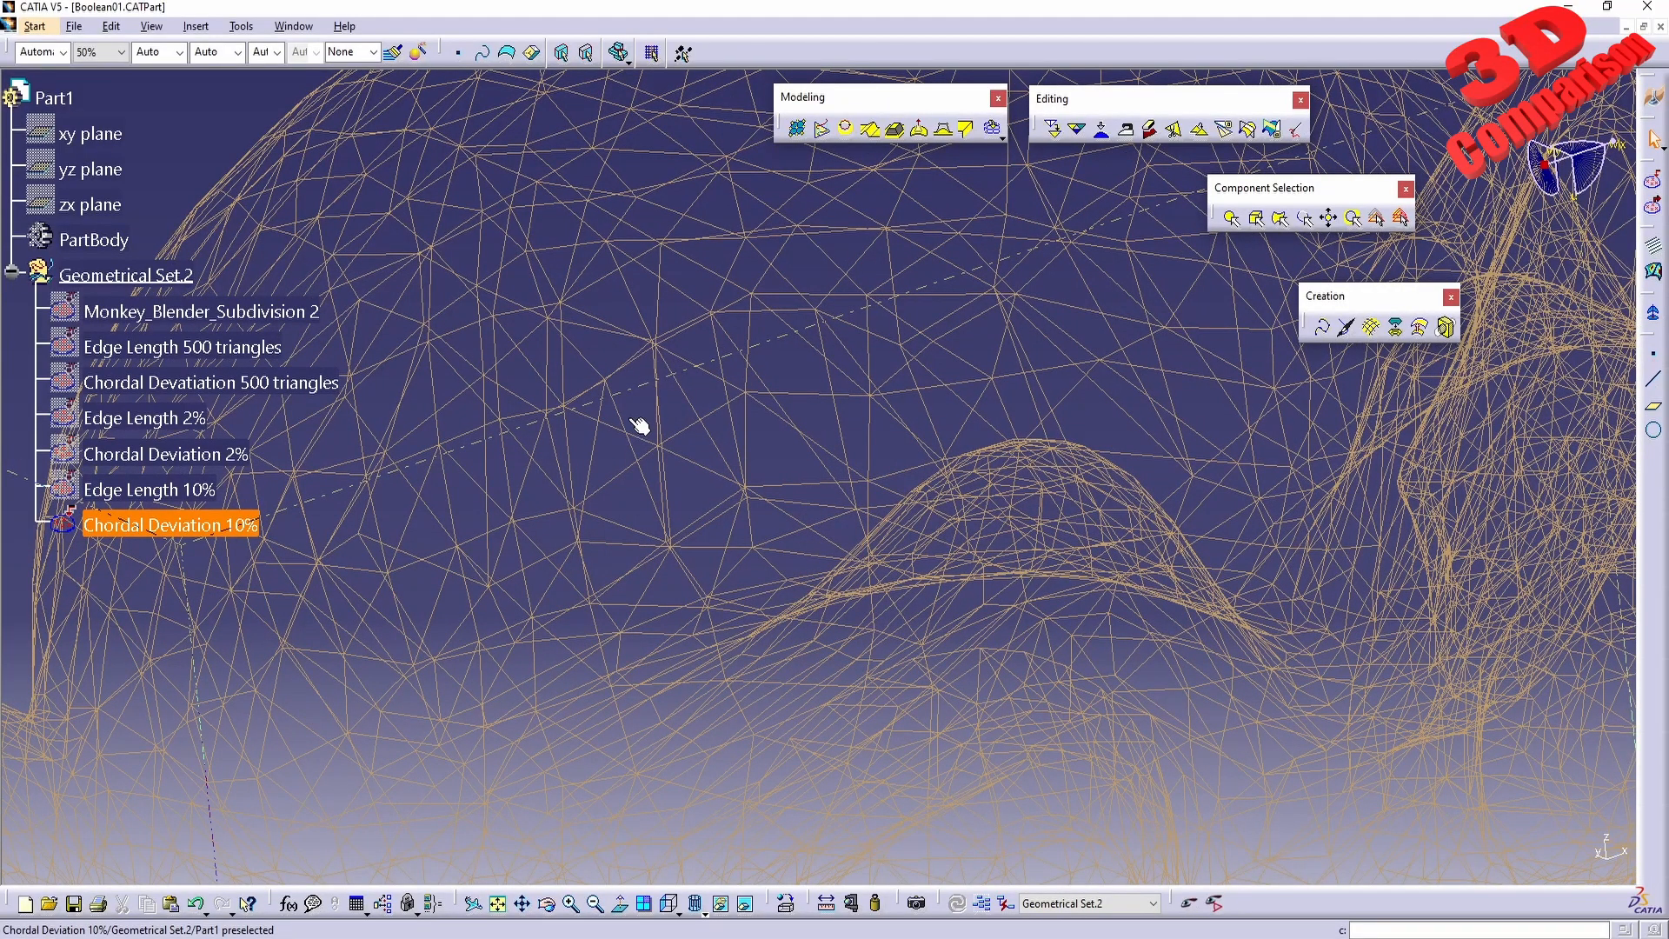
middle_drag(724, 389, 754, 480)
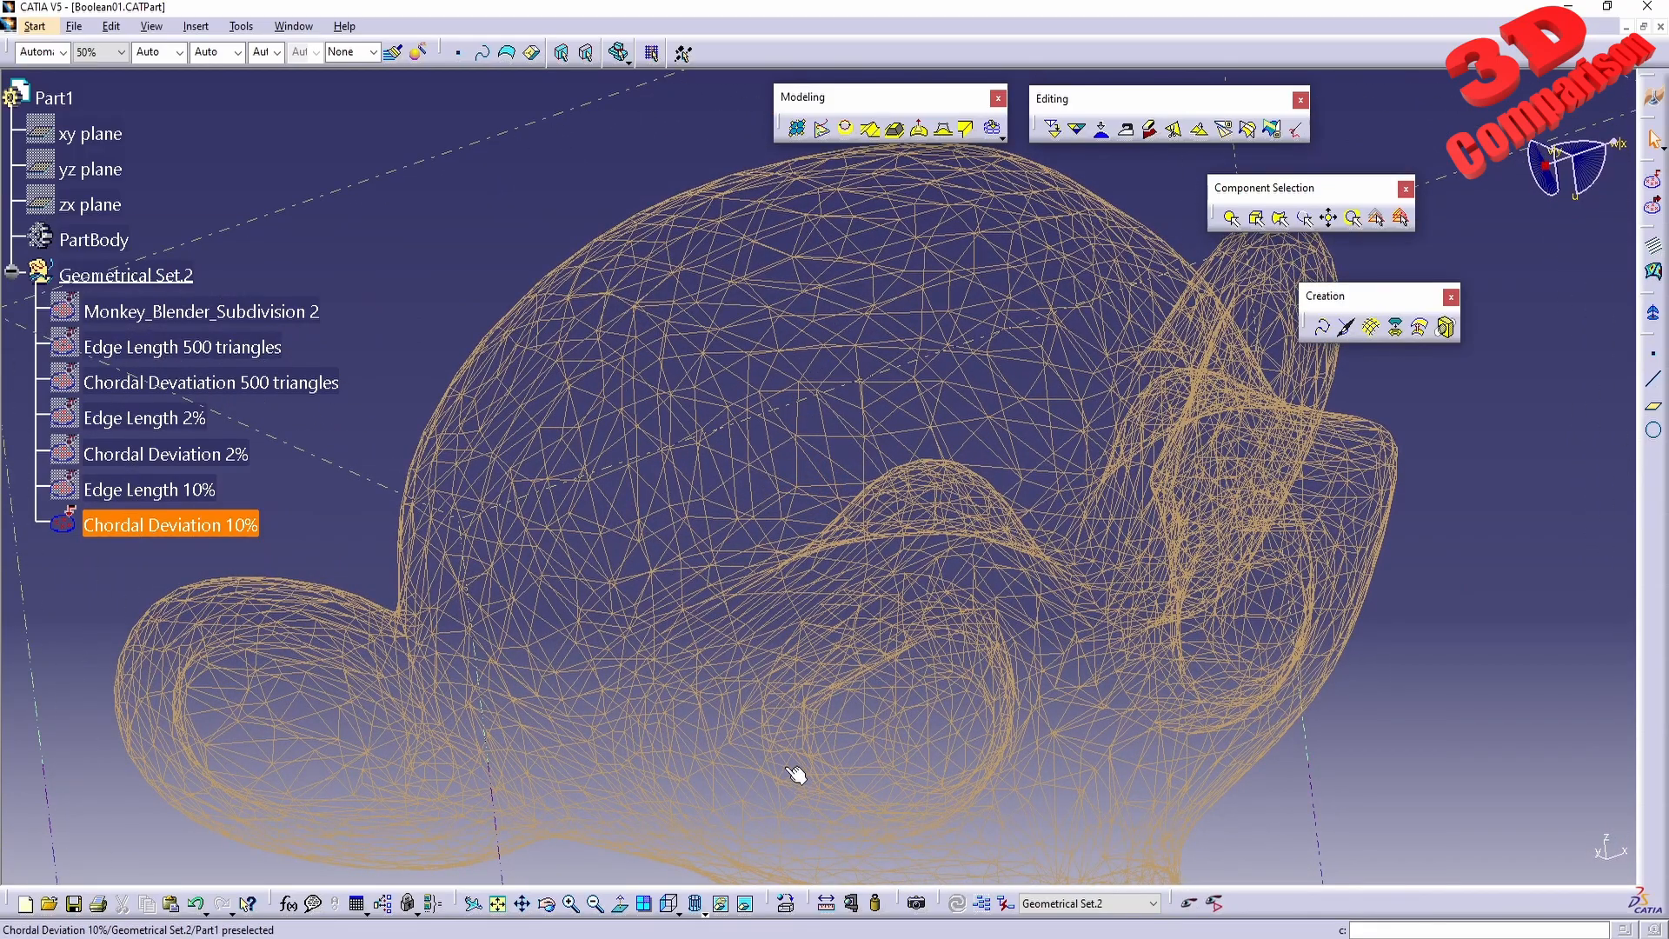
middle_drag(261, 605, 746, 606)
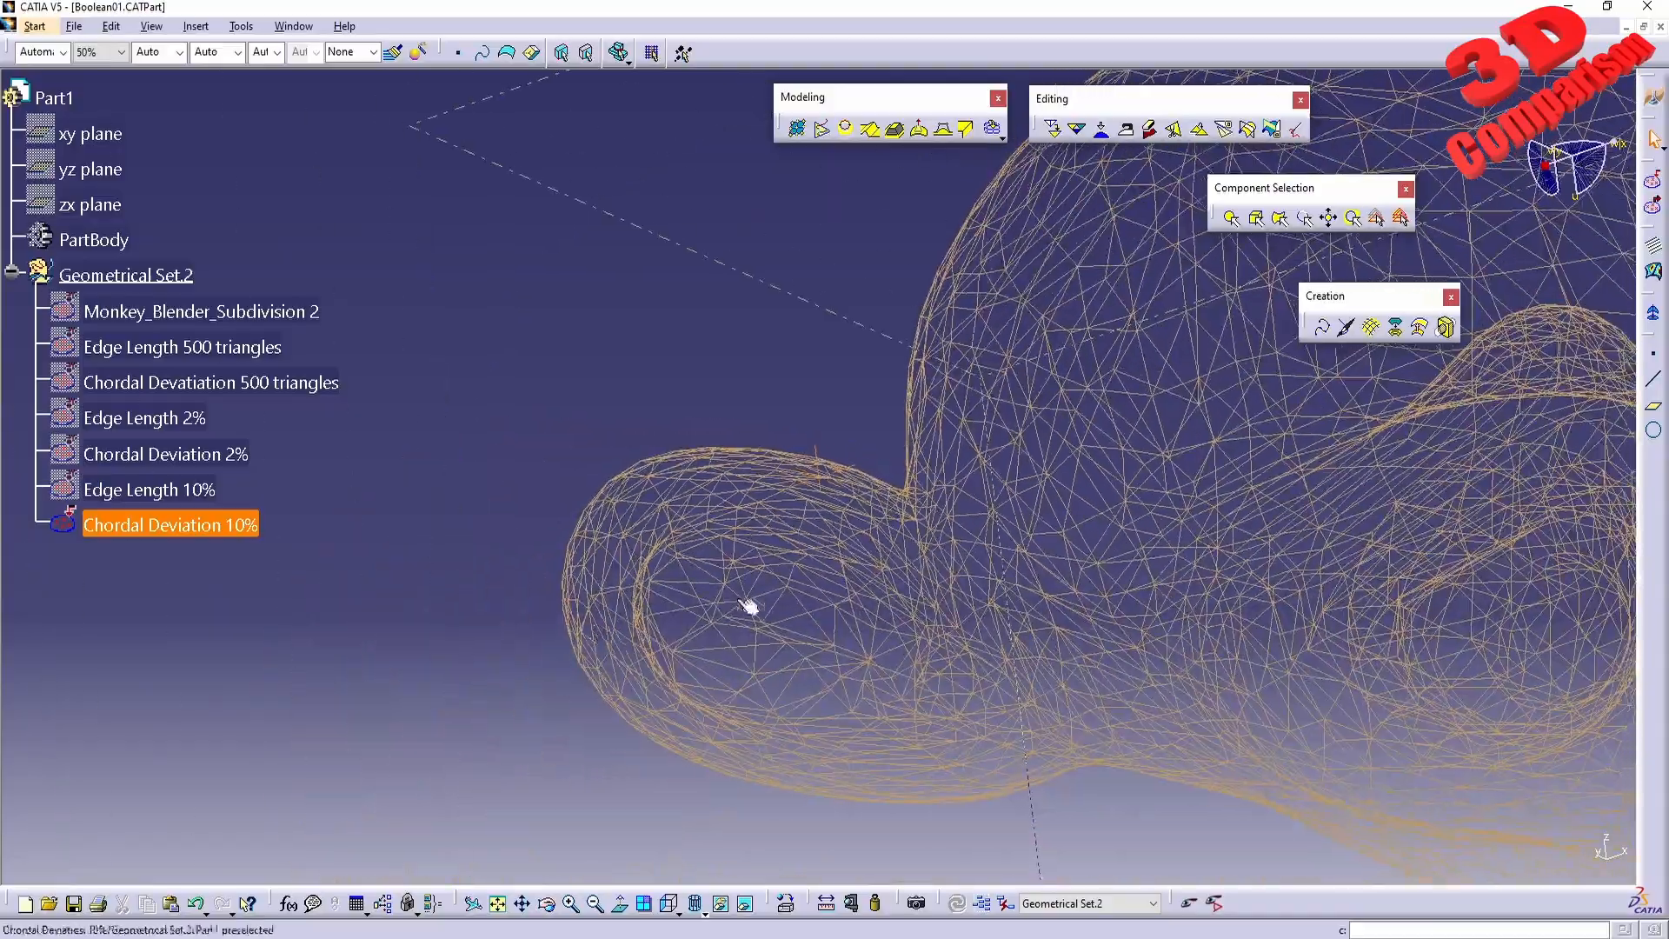
Show the Edge Length 10% wireframe again to compare its triangle distribution with Chordal Deviation 10%.
right_click(180, 491)
click(245, 547)
middle_drag(900, 626, 900, 579)
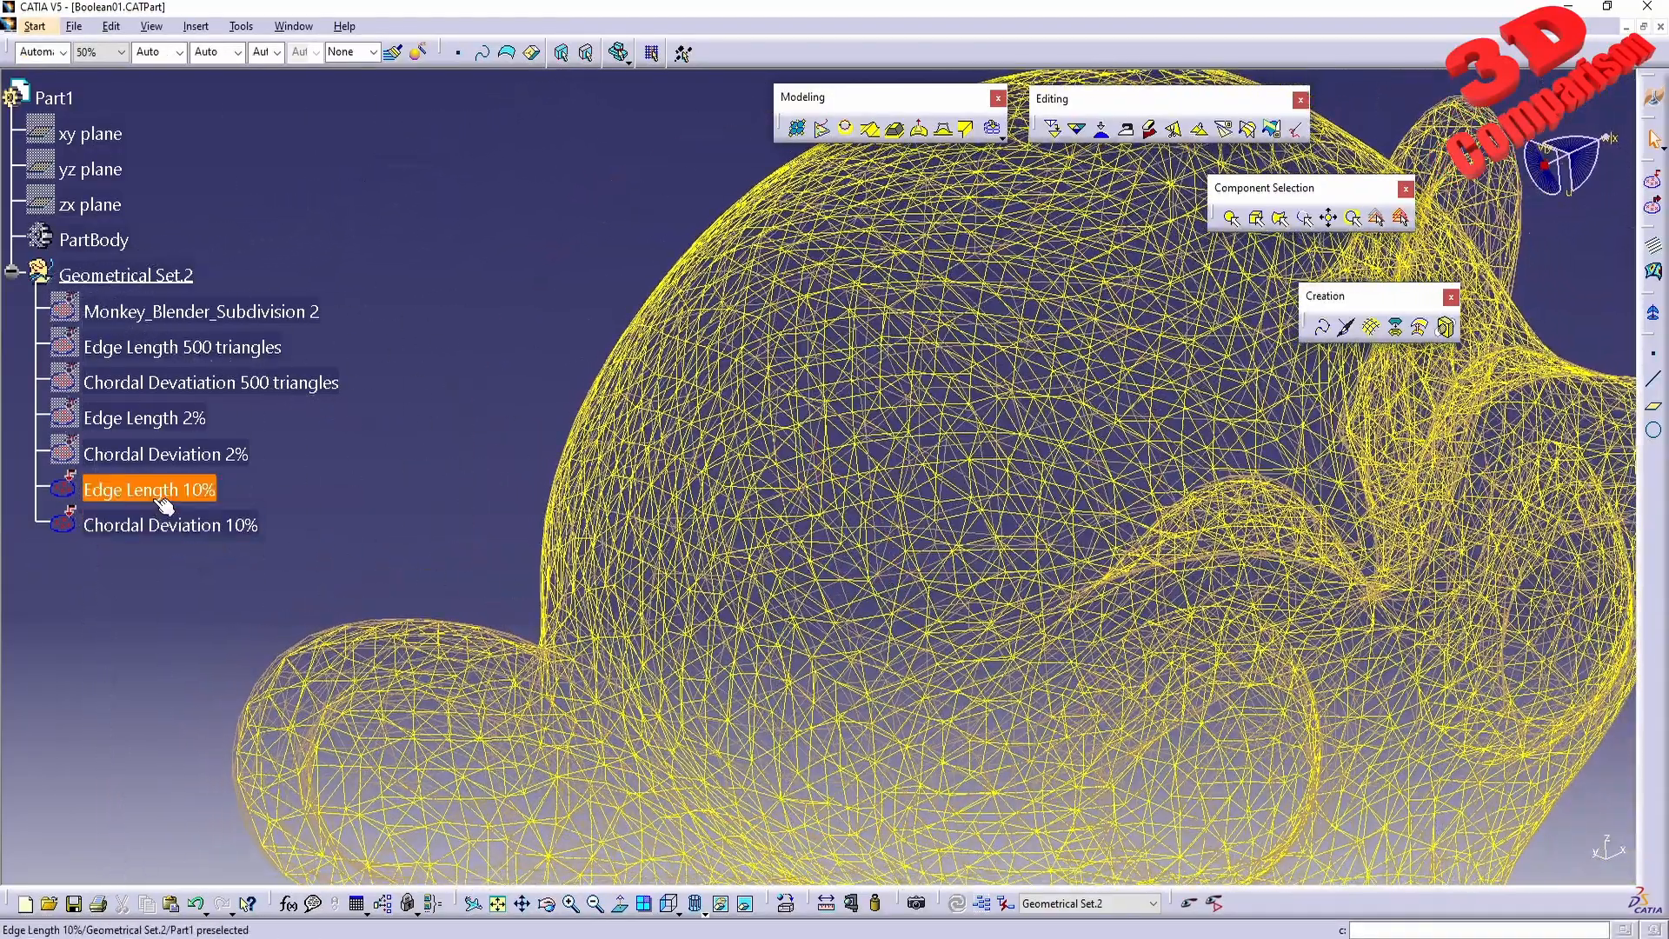
middle_drag(1145, 475, 842, 484)
Hide both the Edge Length 10% and Chordal Deviation 10% meshes.
right_click(160, 492)
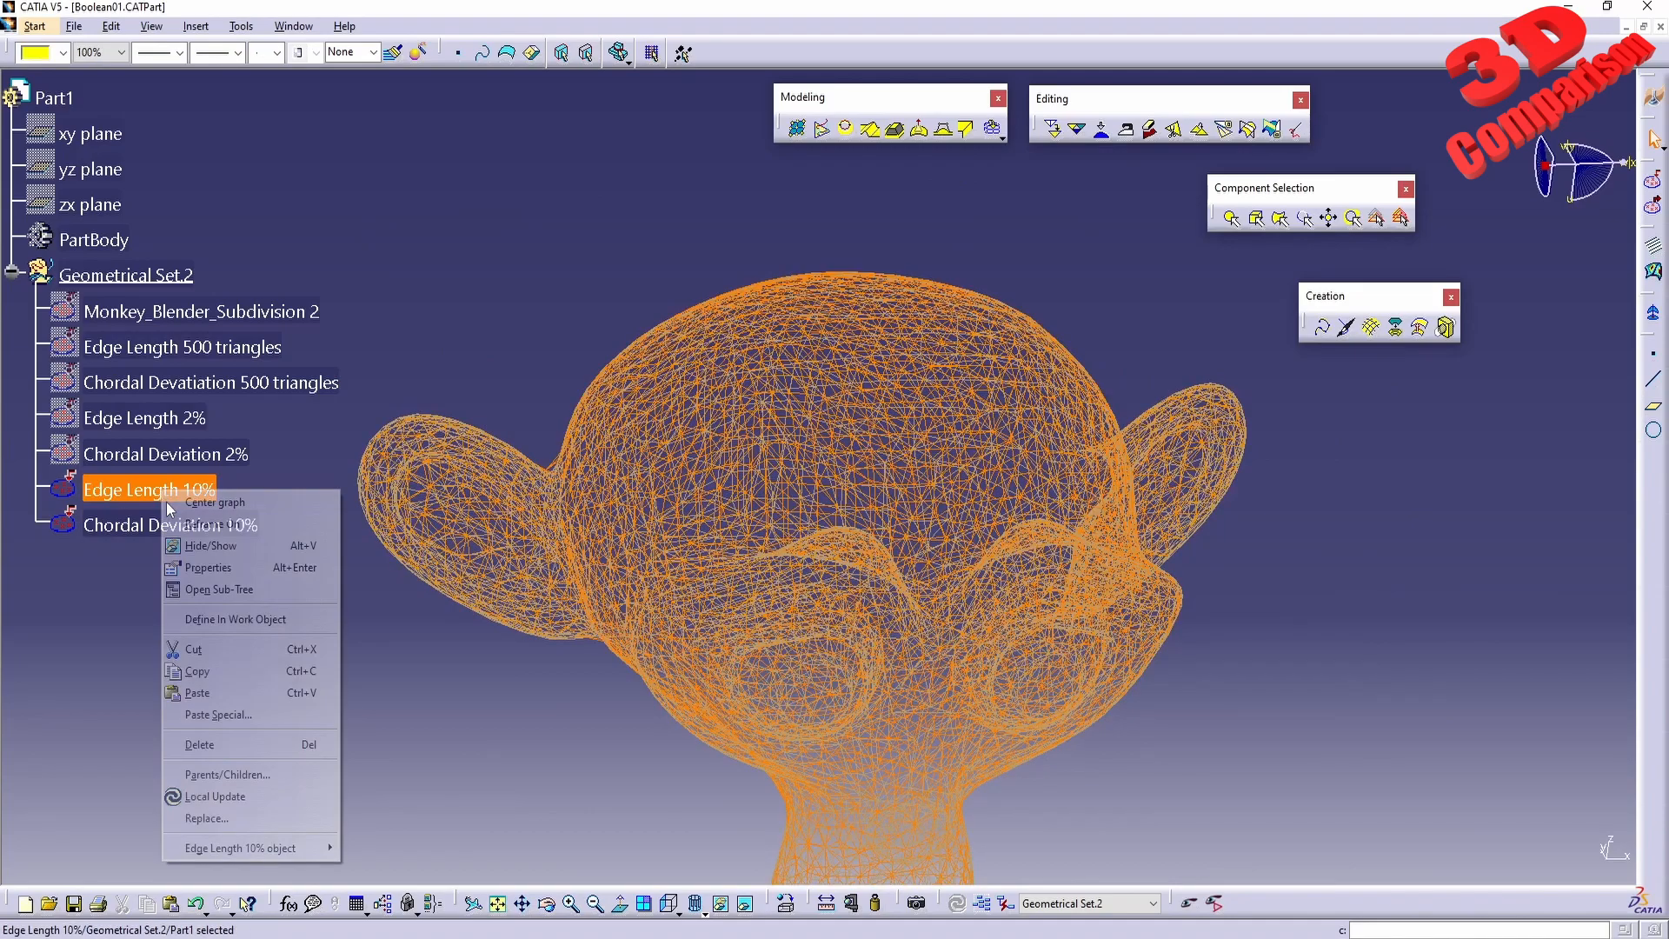
click(230, 544)
right_click(193, 527)
click(243, 583)
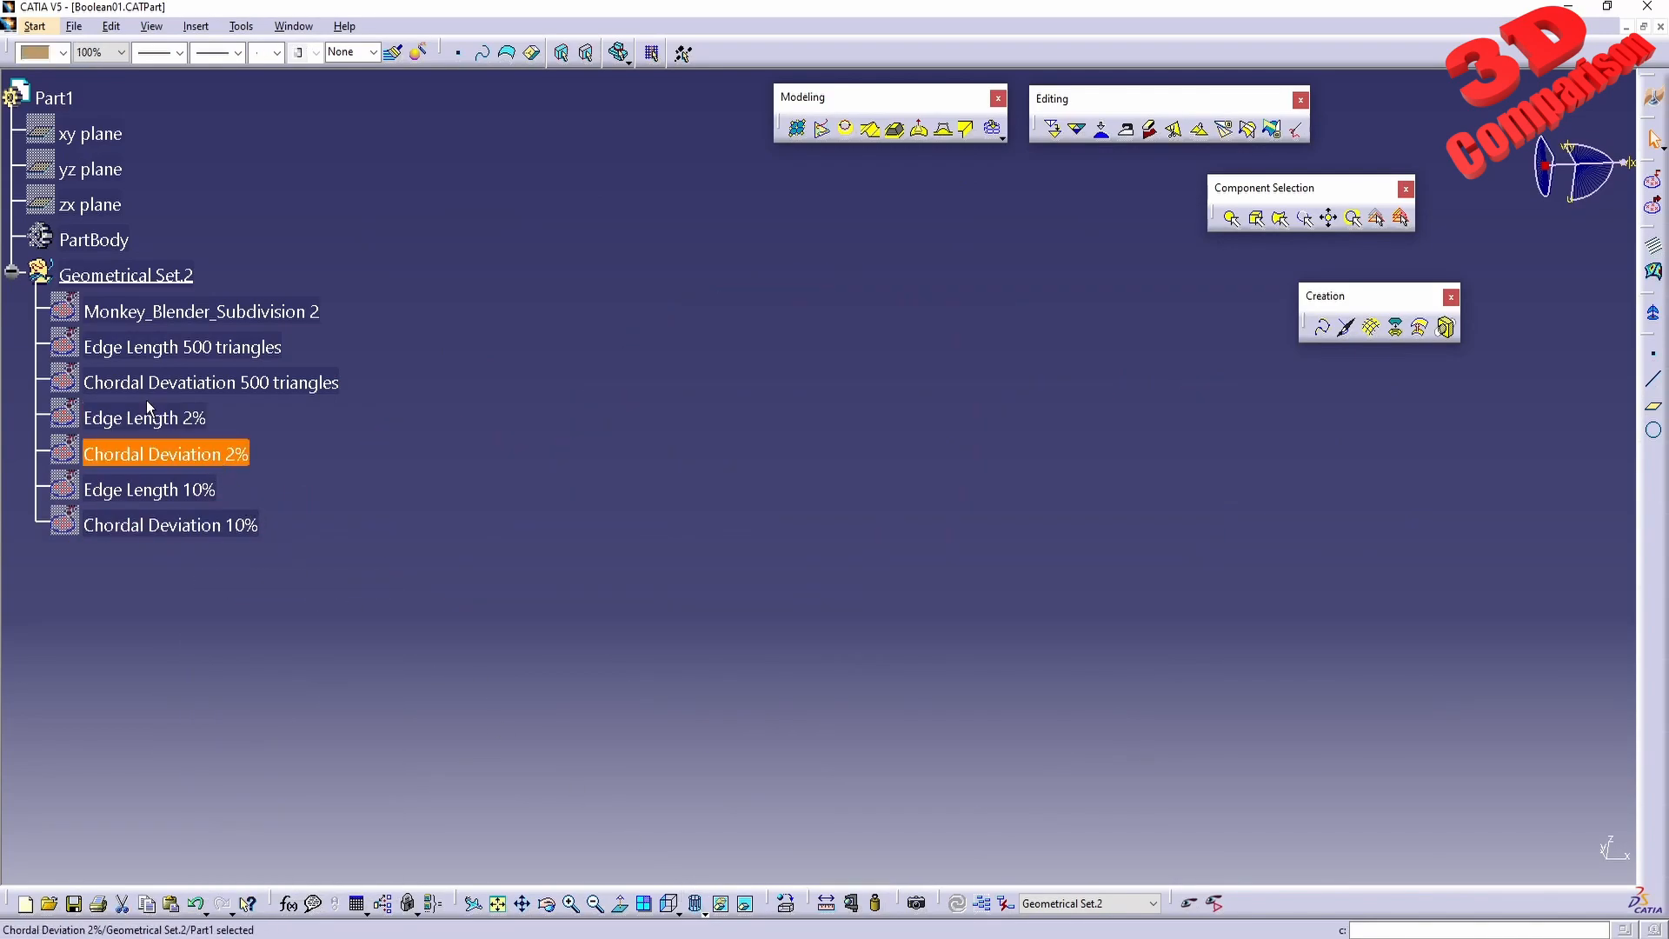
Show the Edge Length 2% and Chordal Deviation 2% meshes and switch the display from wireframe to shaded.
right_click(161, 426)
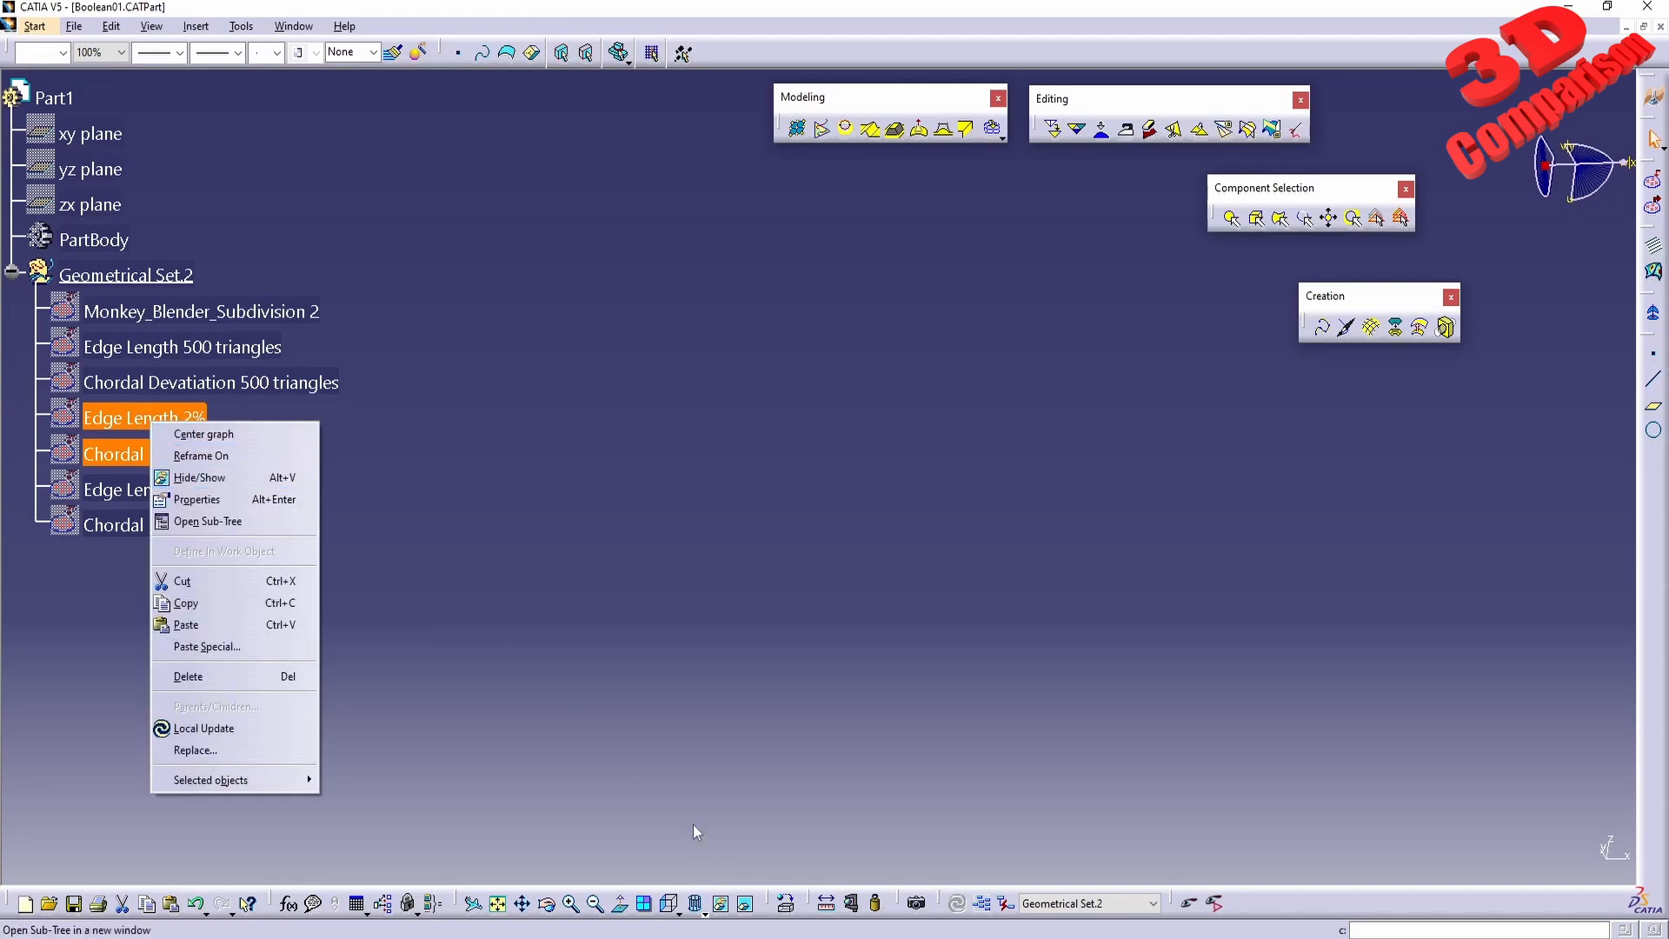
click(276, 479)
click(704, 909)
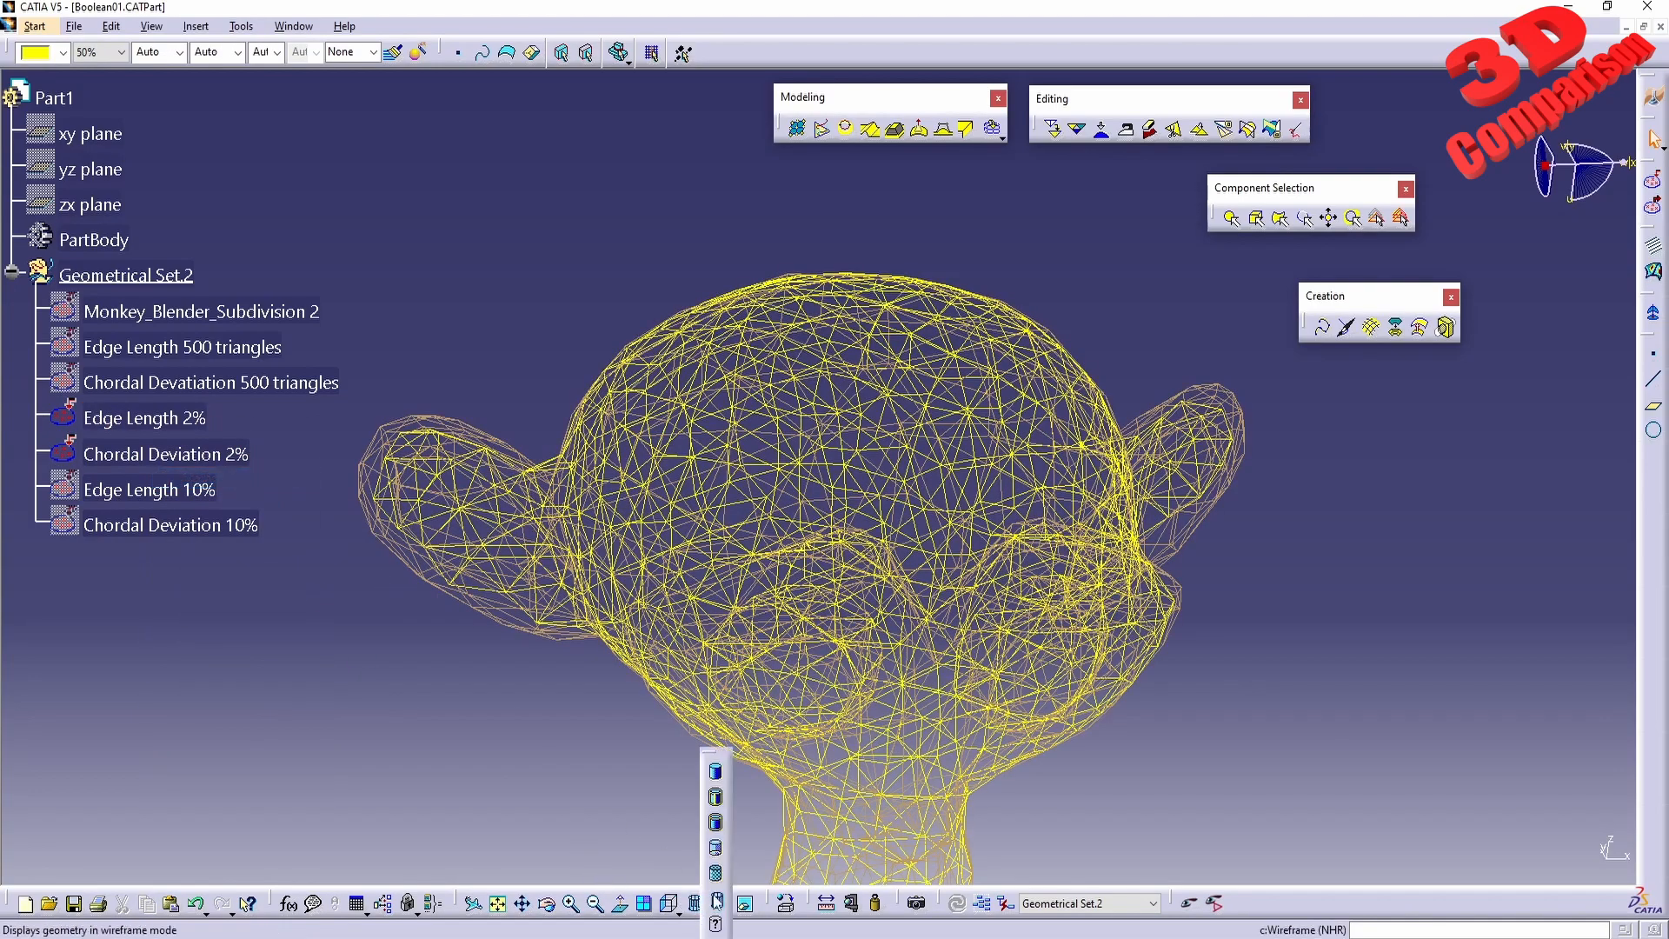
click(721, 875)
mouse_move(678, 758)
middle_down()
mouse_move(845, 650)
mouse_move(808, 668)
middle_up()
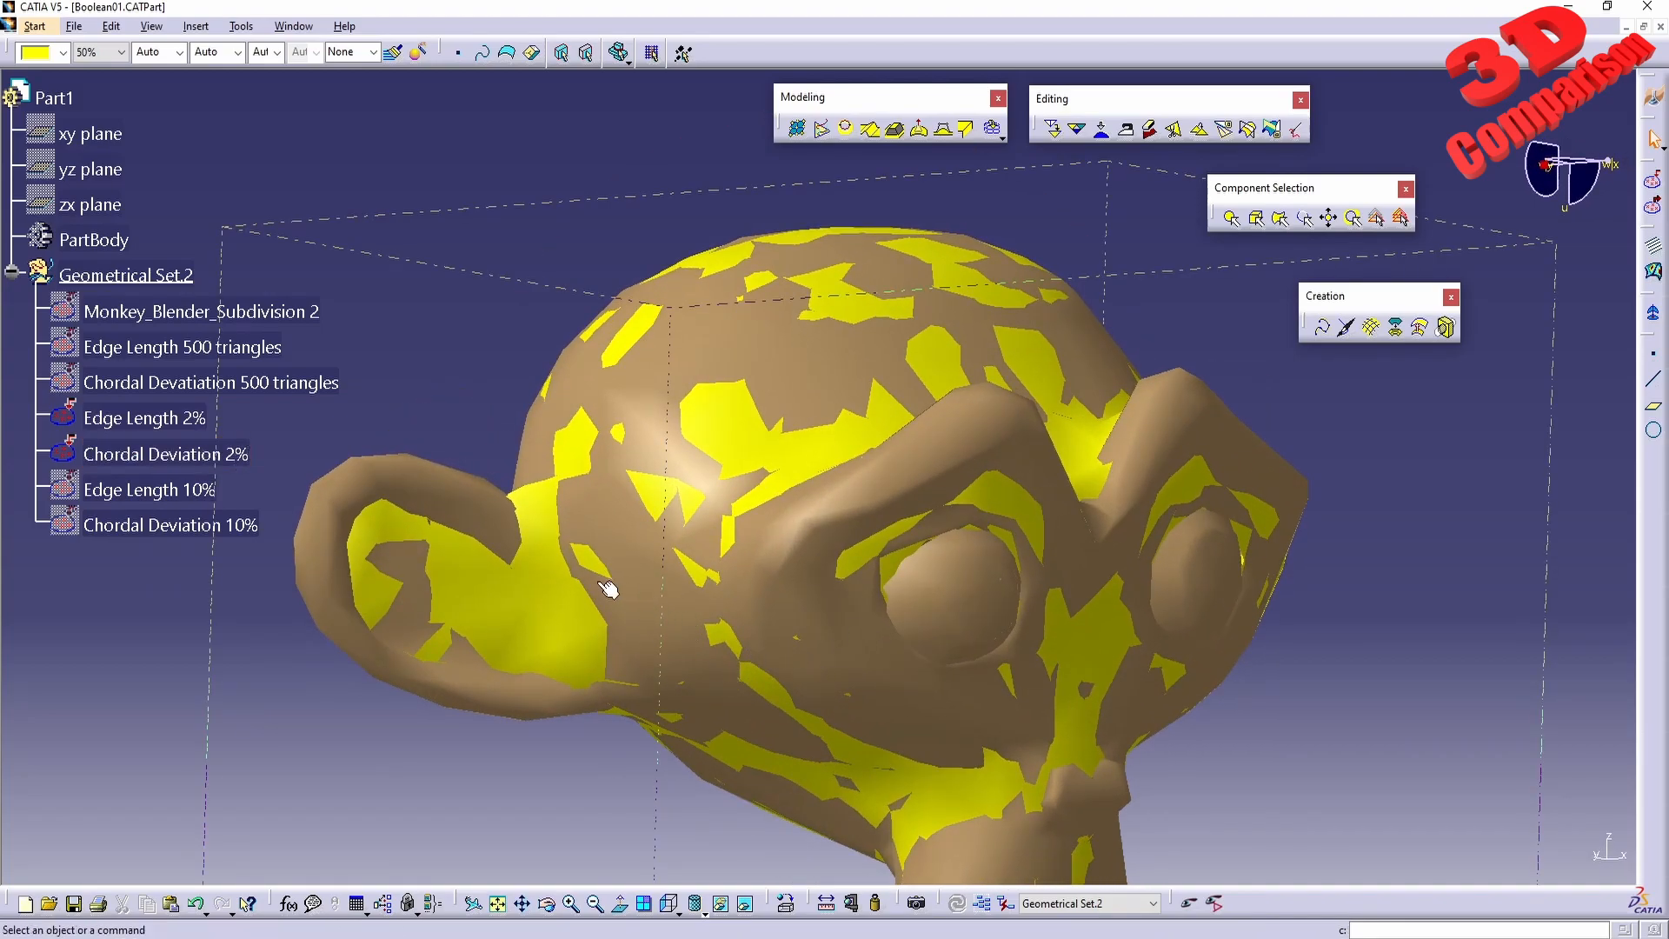
Hide the Chordal Deviation 2% mesh and inspect the Edge Length 2% mesh on its own.
right_click(183, 458)
click(217, 504)
middle_drag(921, 662, 861, 556)
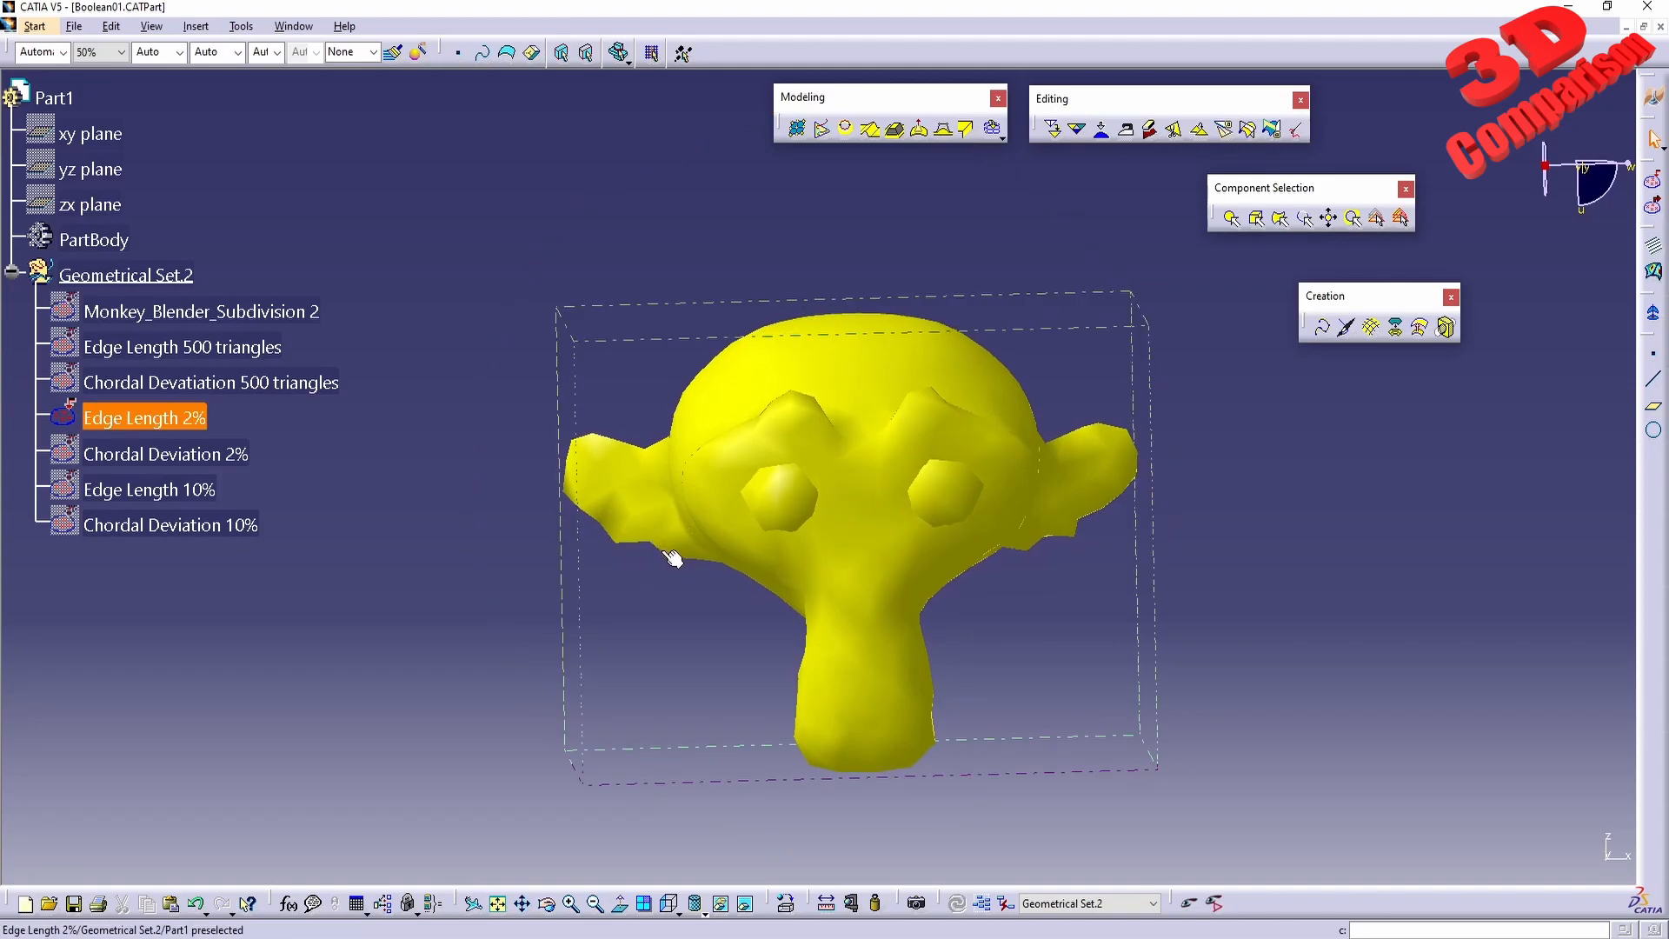
middle_drag(700, 428, 830, 494)
Show the Chordal Deviation 2% mesh, hide the Edge Length 2% mesh, and inspect the result.
right_click(175, 441)
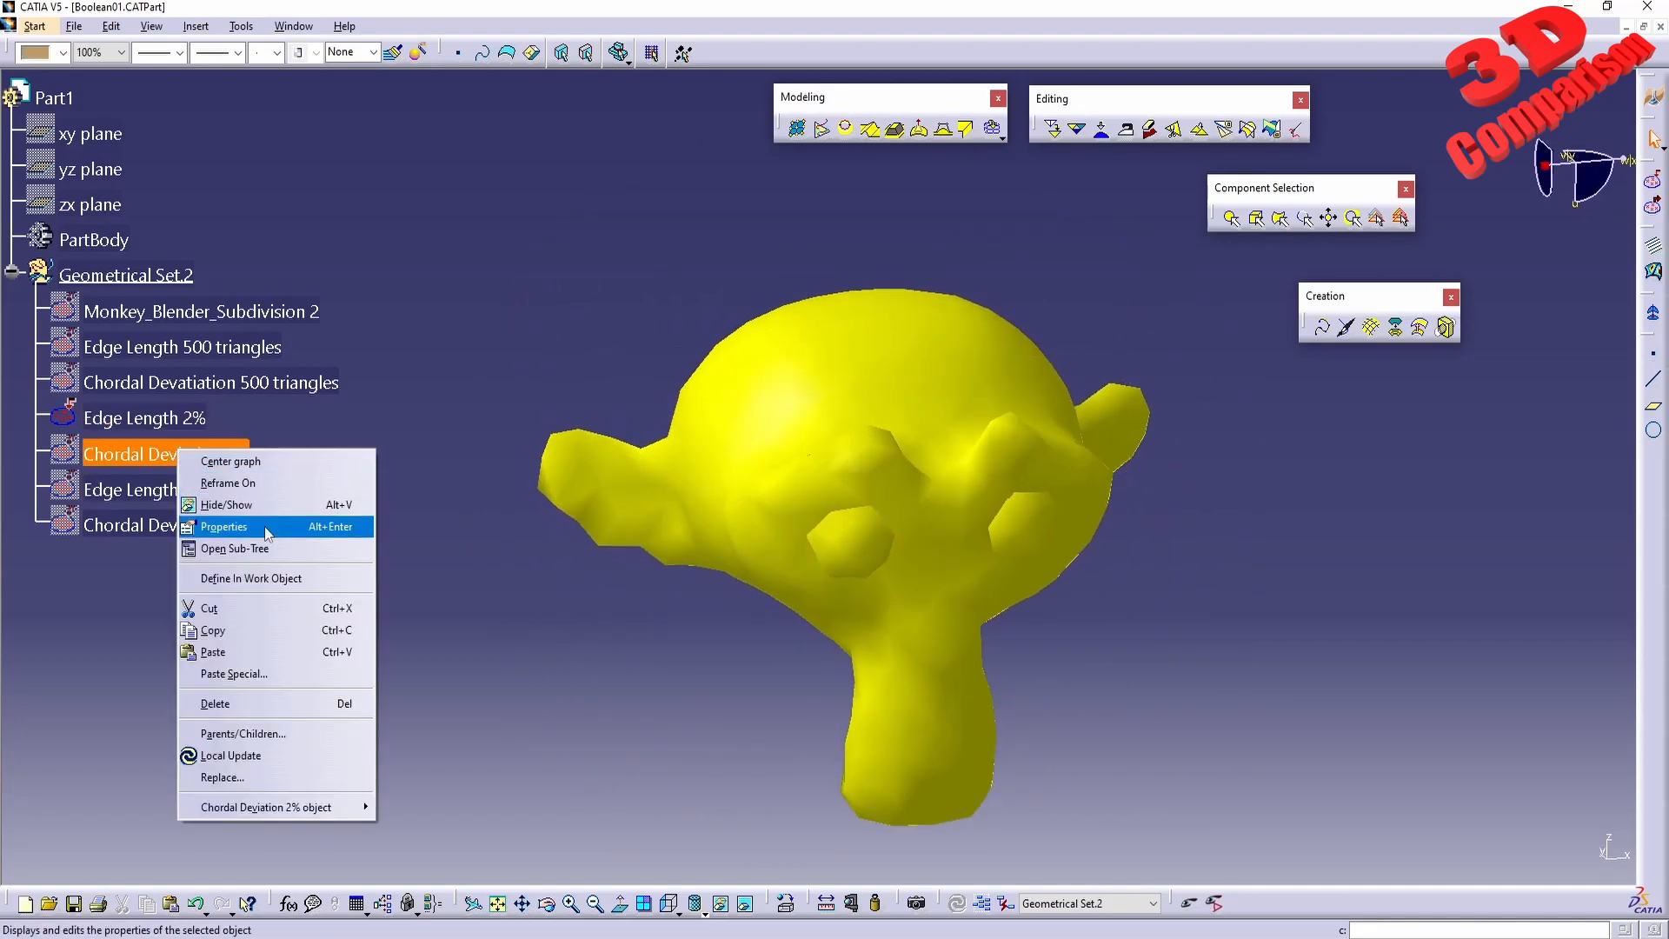
click(213, 499)
right_click(172, 426)
click(214, 481)
middle_drag(983, 556, 683, 527)
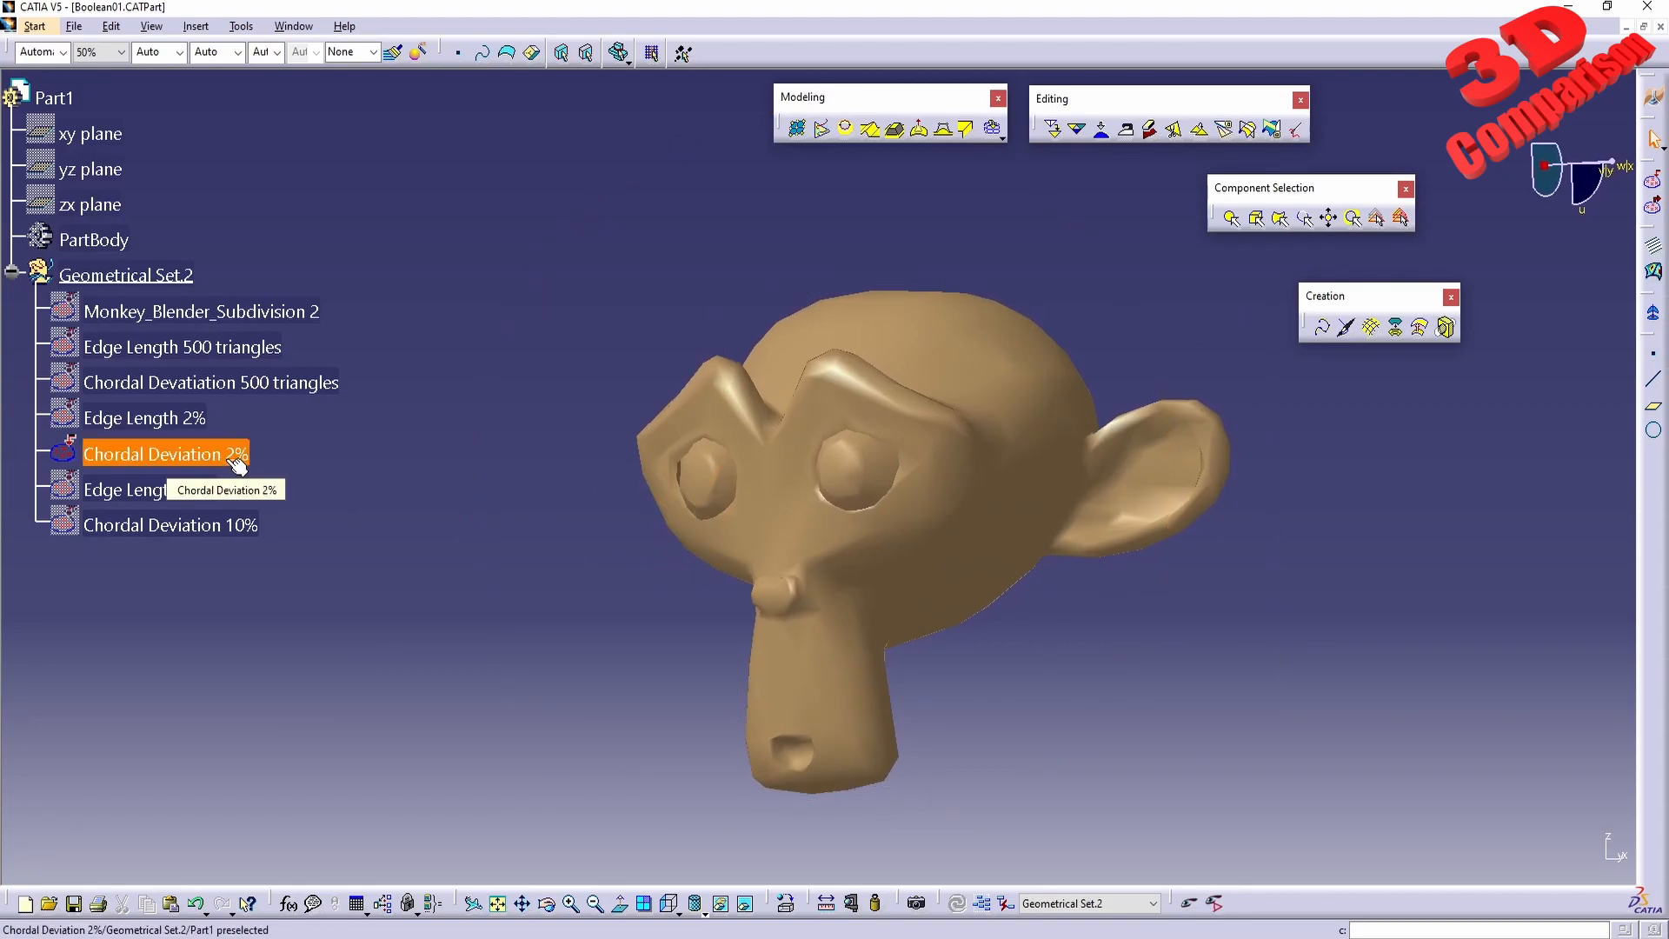
middle_drag(648, 514, 765, 513)
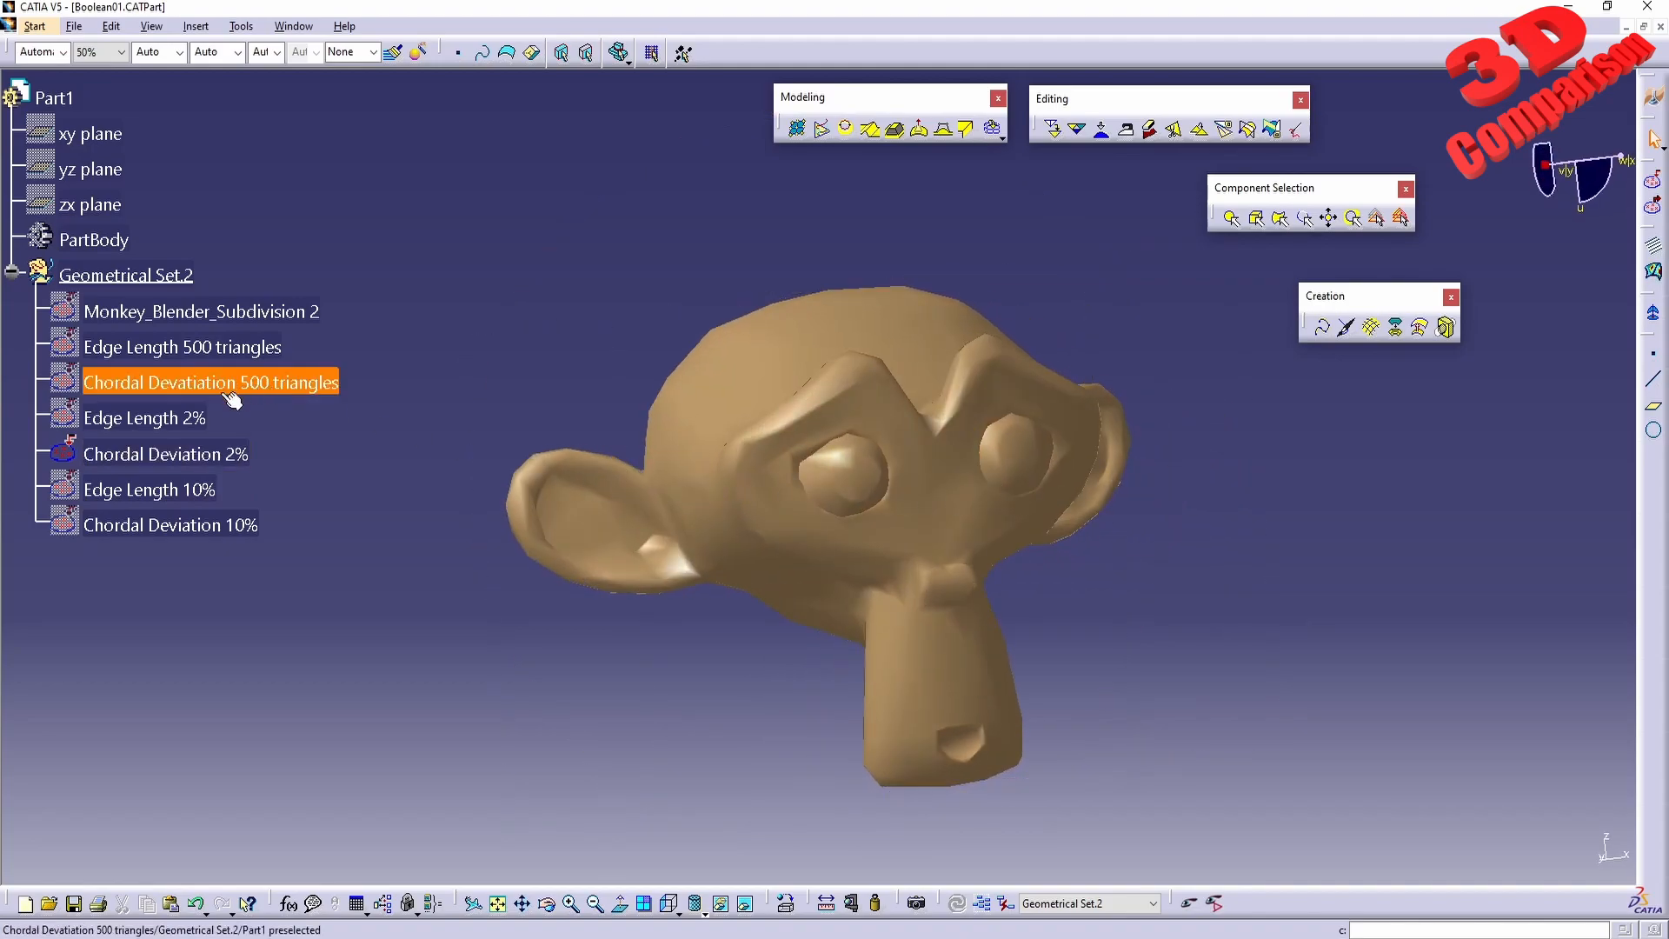
Show the original Monkey_Blender_Subdivision 2 mesh and hide the Chordal Deviation 2% mesh.
click(245, 318)
right_click(245, 318)
click(274, 372)
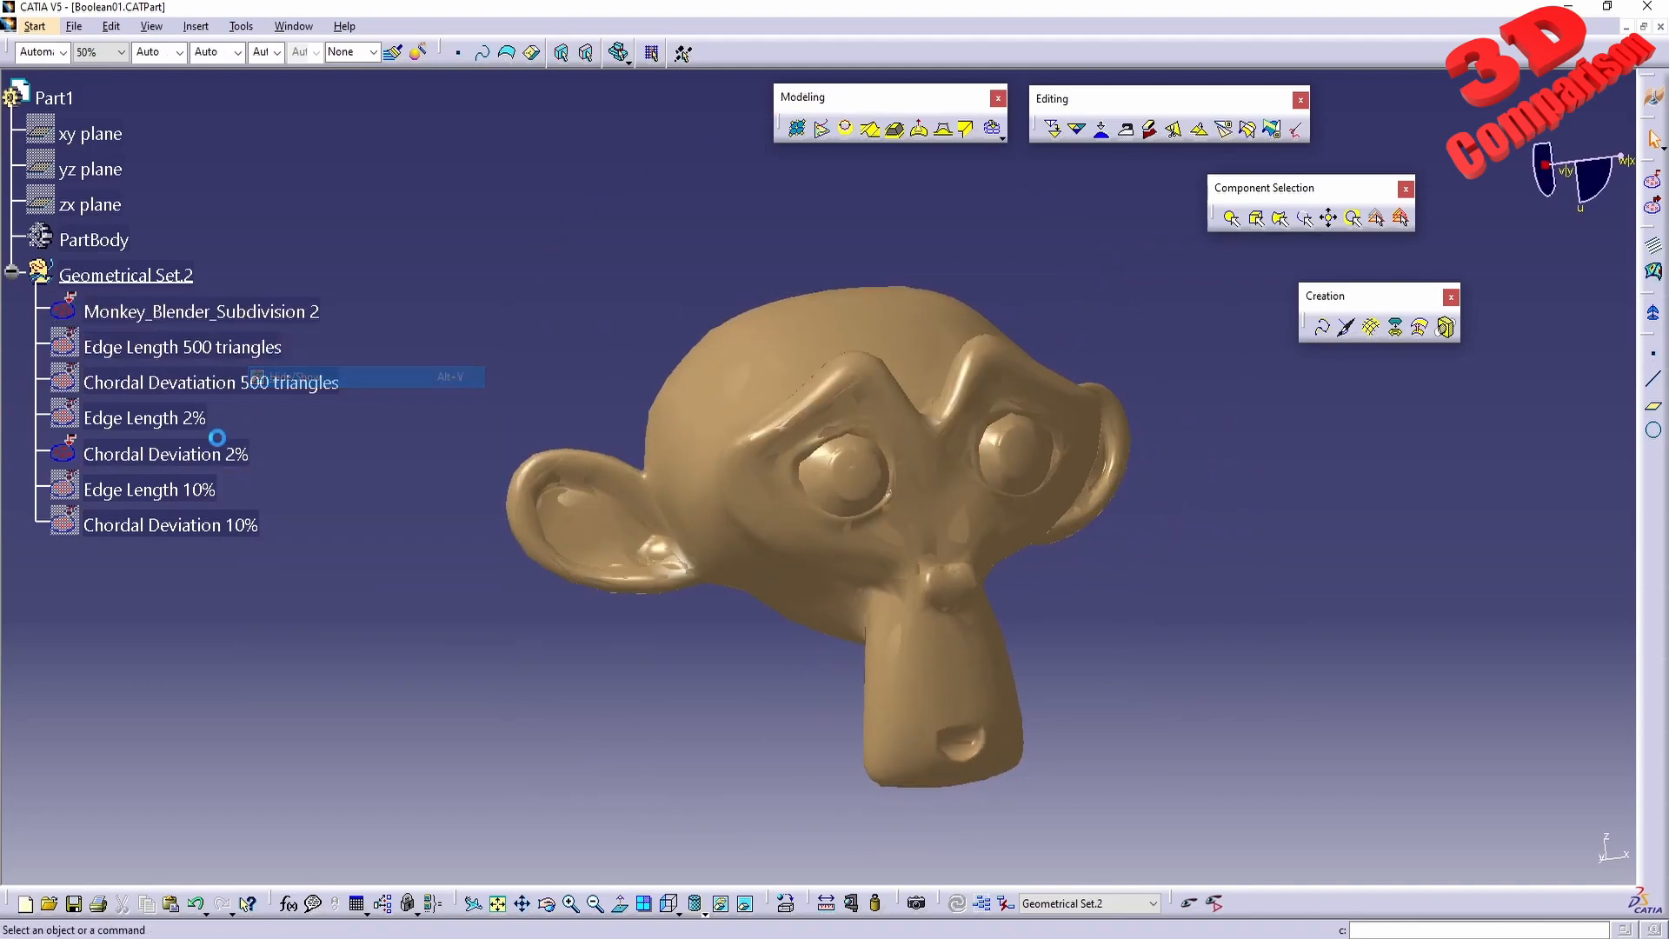
right_click(214, 452)
click(274, 511)
mouse_move(965, 556)
middle_down()
mouse_move(815, 584)
mouse_move(944, 548)
middle_up()
Hide the original Monkey_Blender_Subdivision 2 mesh and show the Chordal Deviation 2% mesh in its place.
right_click(259, 318)
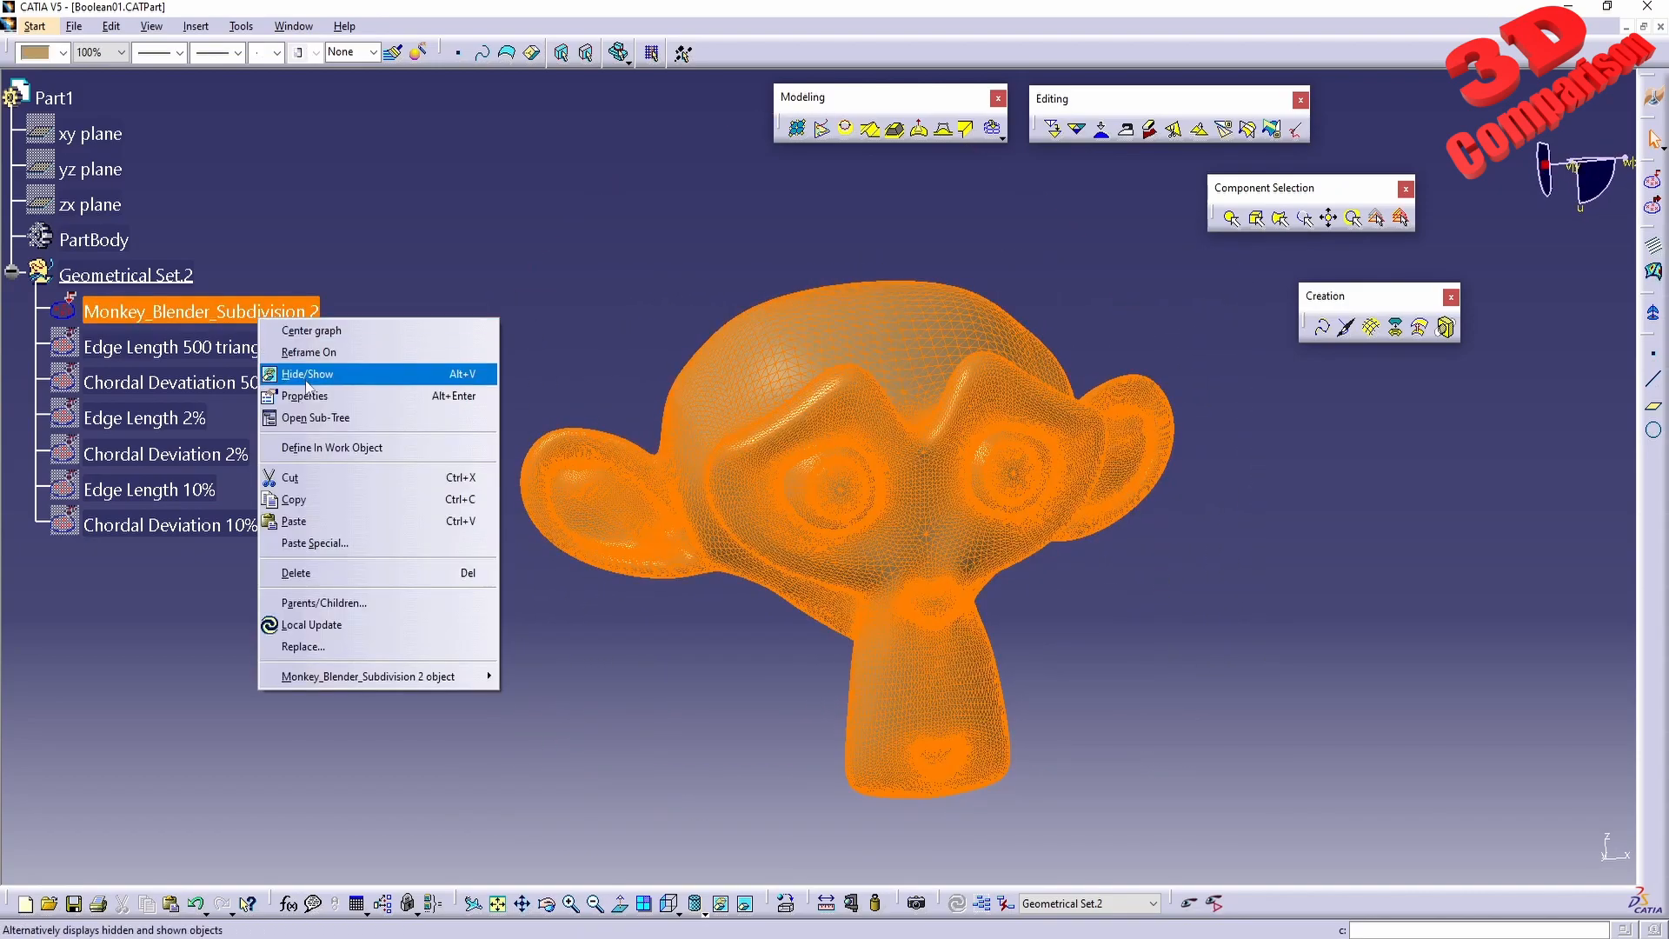
click(307, 380)
right_click(220, 445)
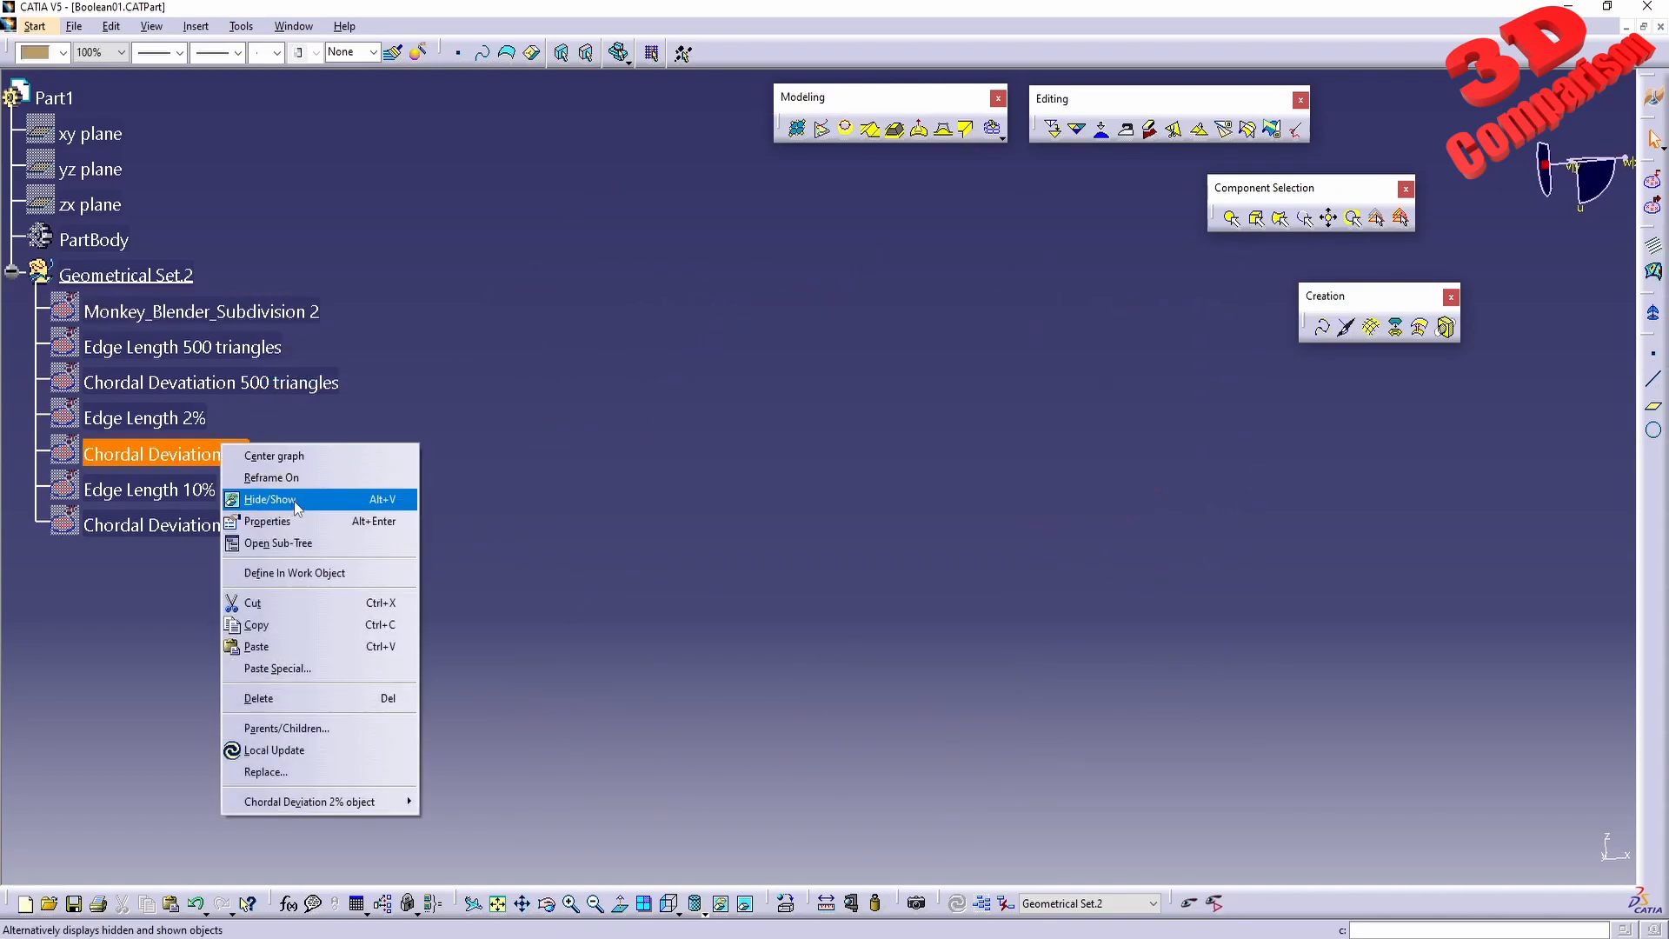
click(293, 501)
Show the Edge Length 2% mesh together with the Chordal Deviation 2% mesh and inspect where they overlap.
right_click(179, 420)
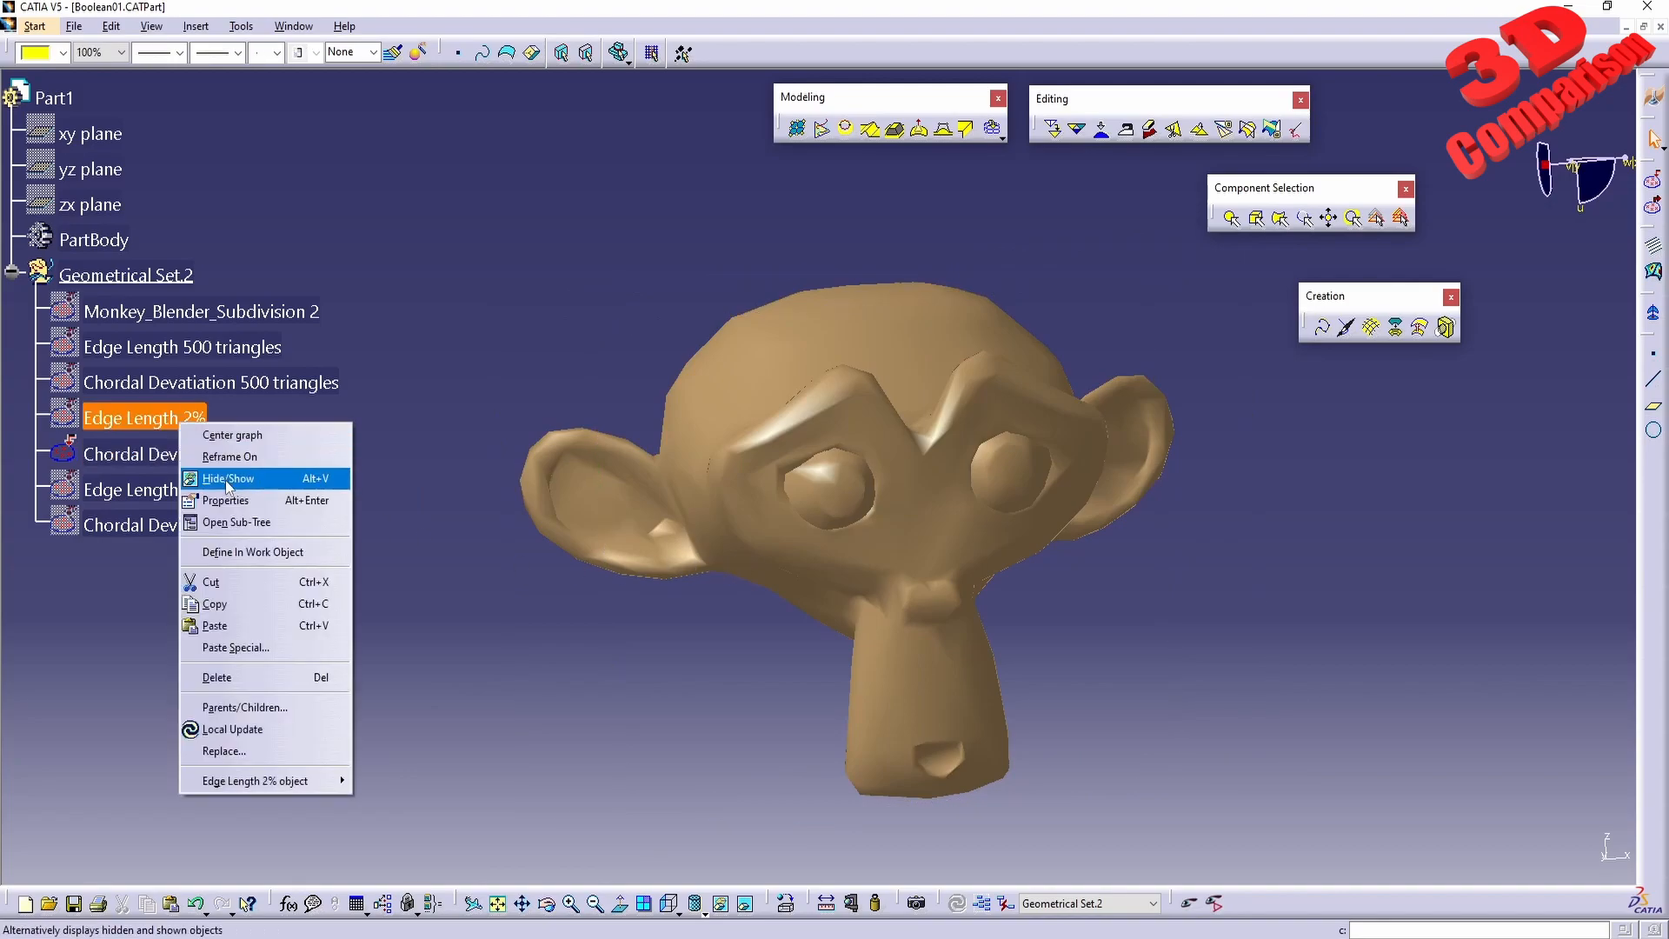
click(261, 482)
middle_drag(765, 556, 695, 539)
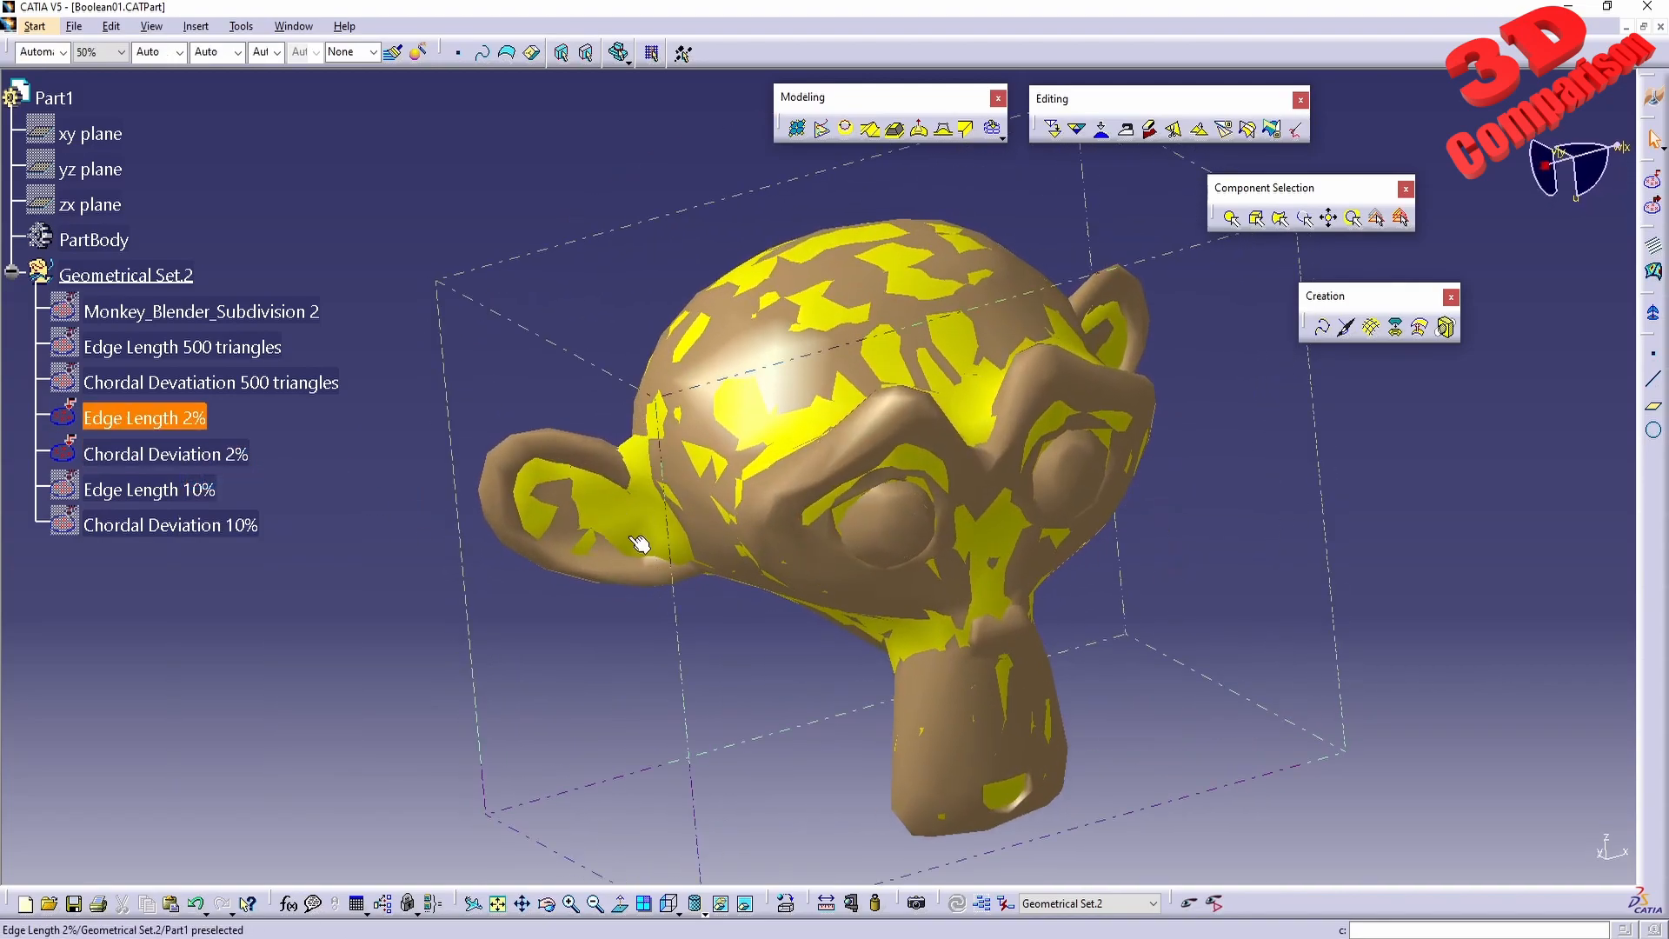
Switch to the workbench that offers Dynamic Sectioning and cut the overlaid 2% meshes horizontally, keeping the lower part of the head.
click(35, 26)
mouse_move(112, 87)
click(291, 69)
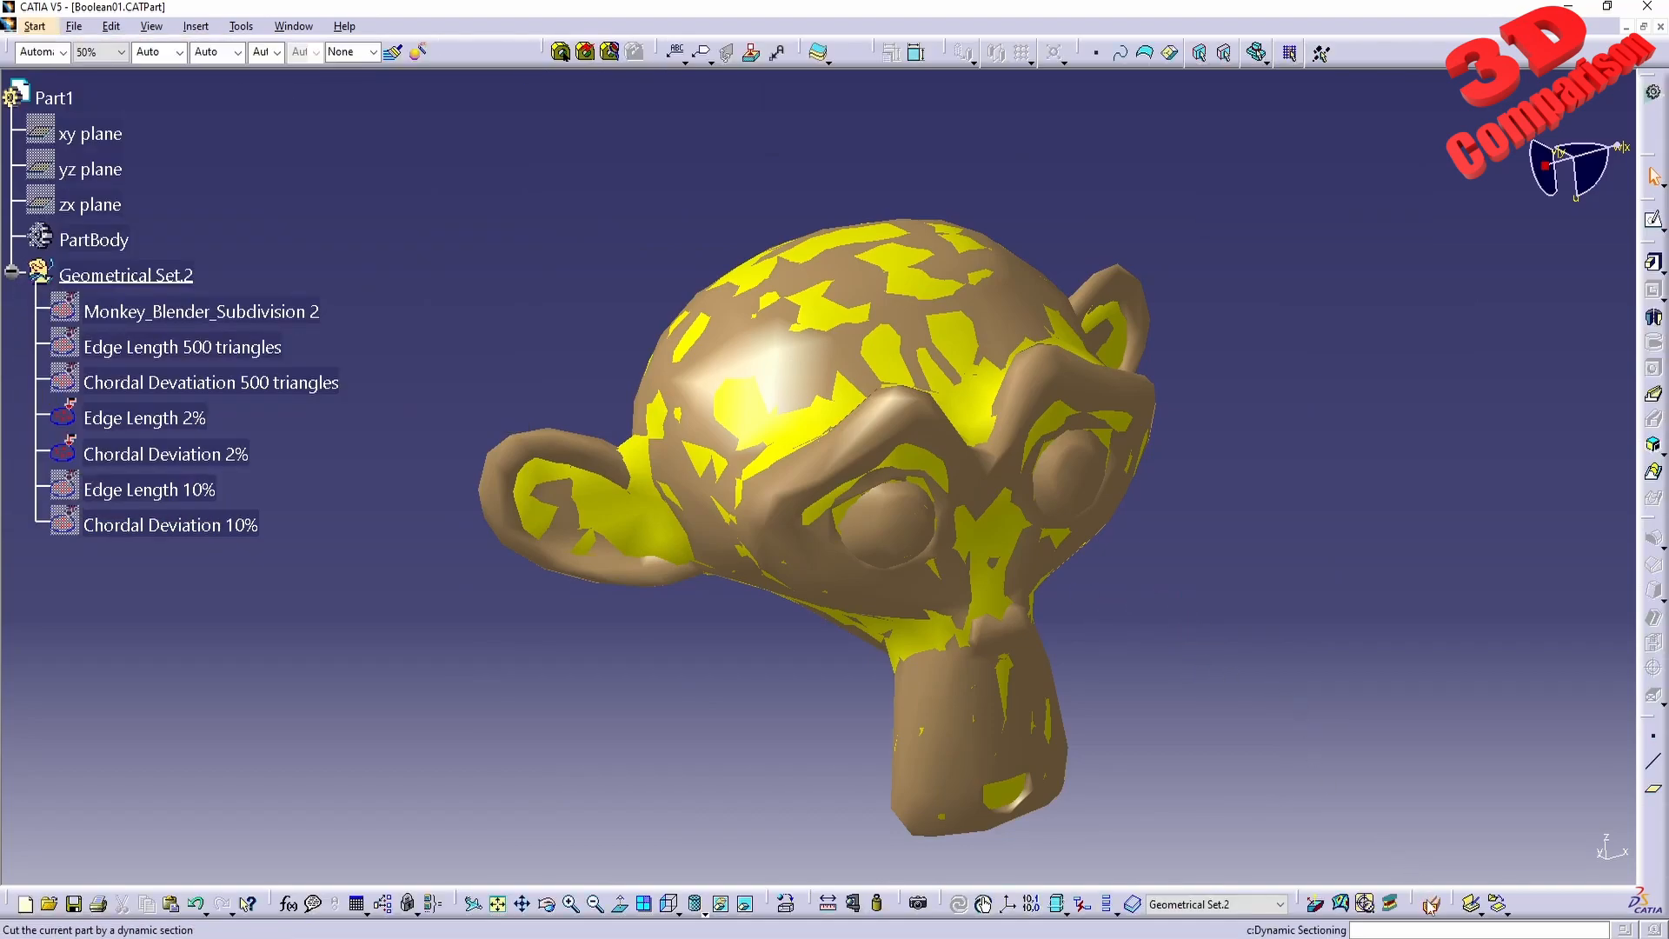
click(1430, 904)
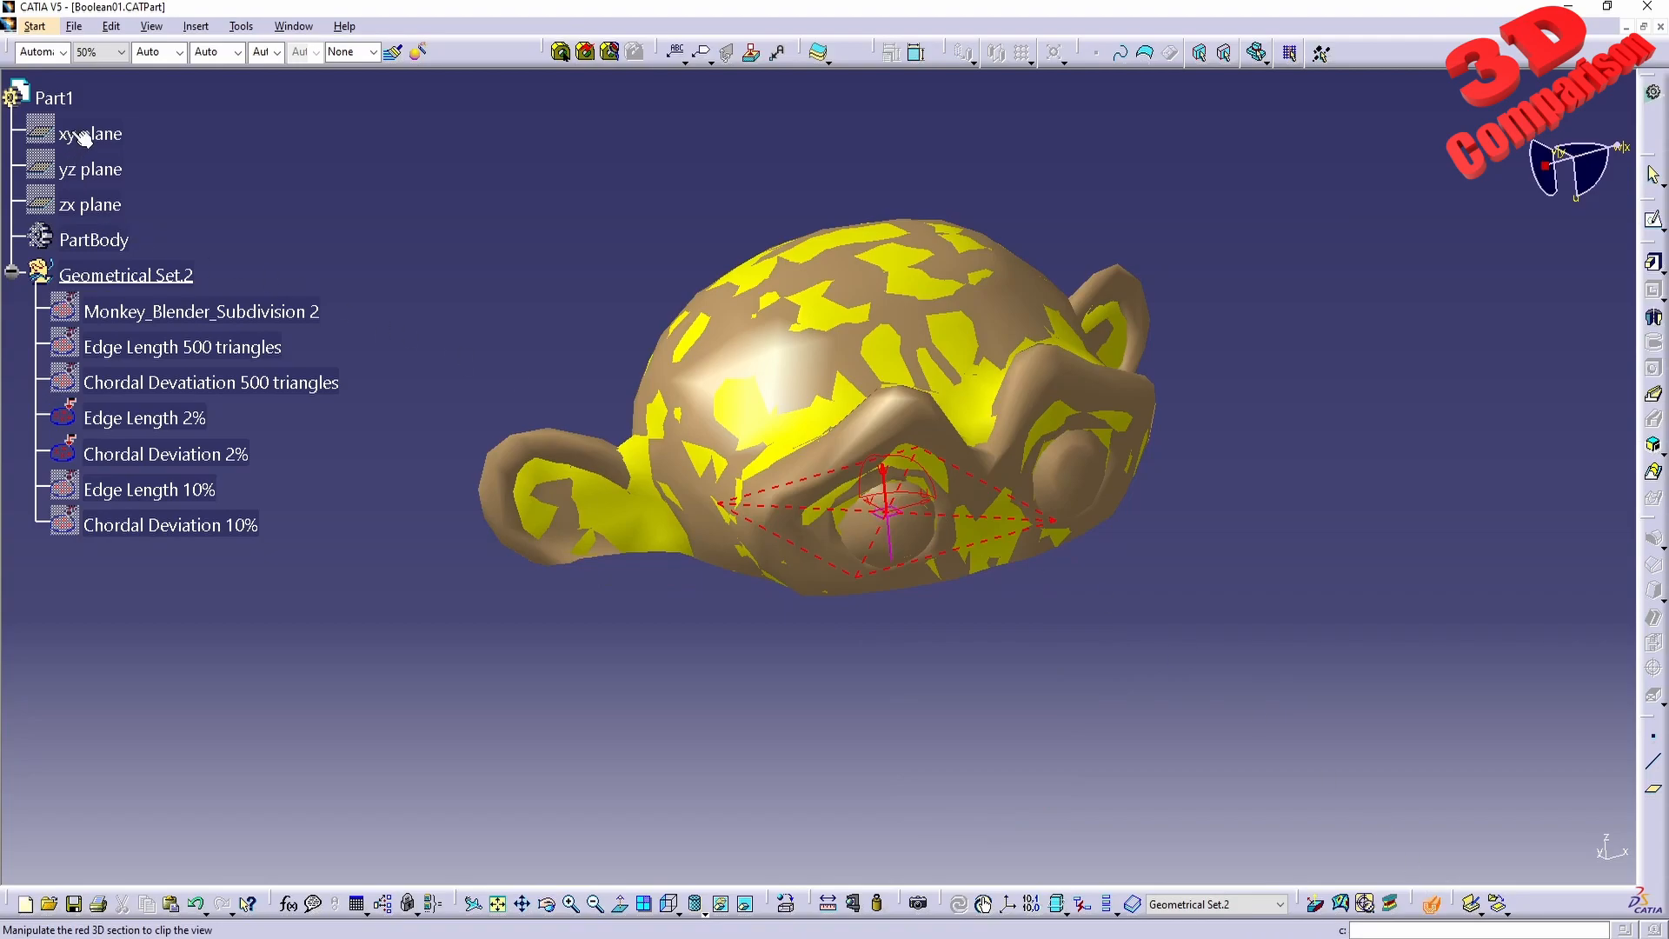
middle_drag(766, 592, 850, 620)
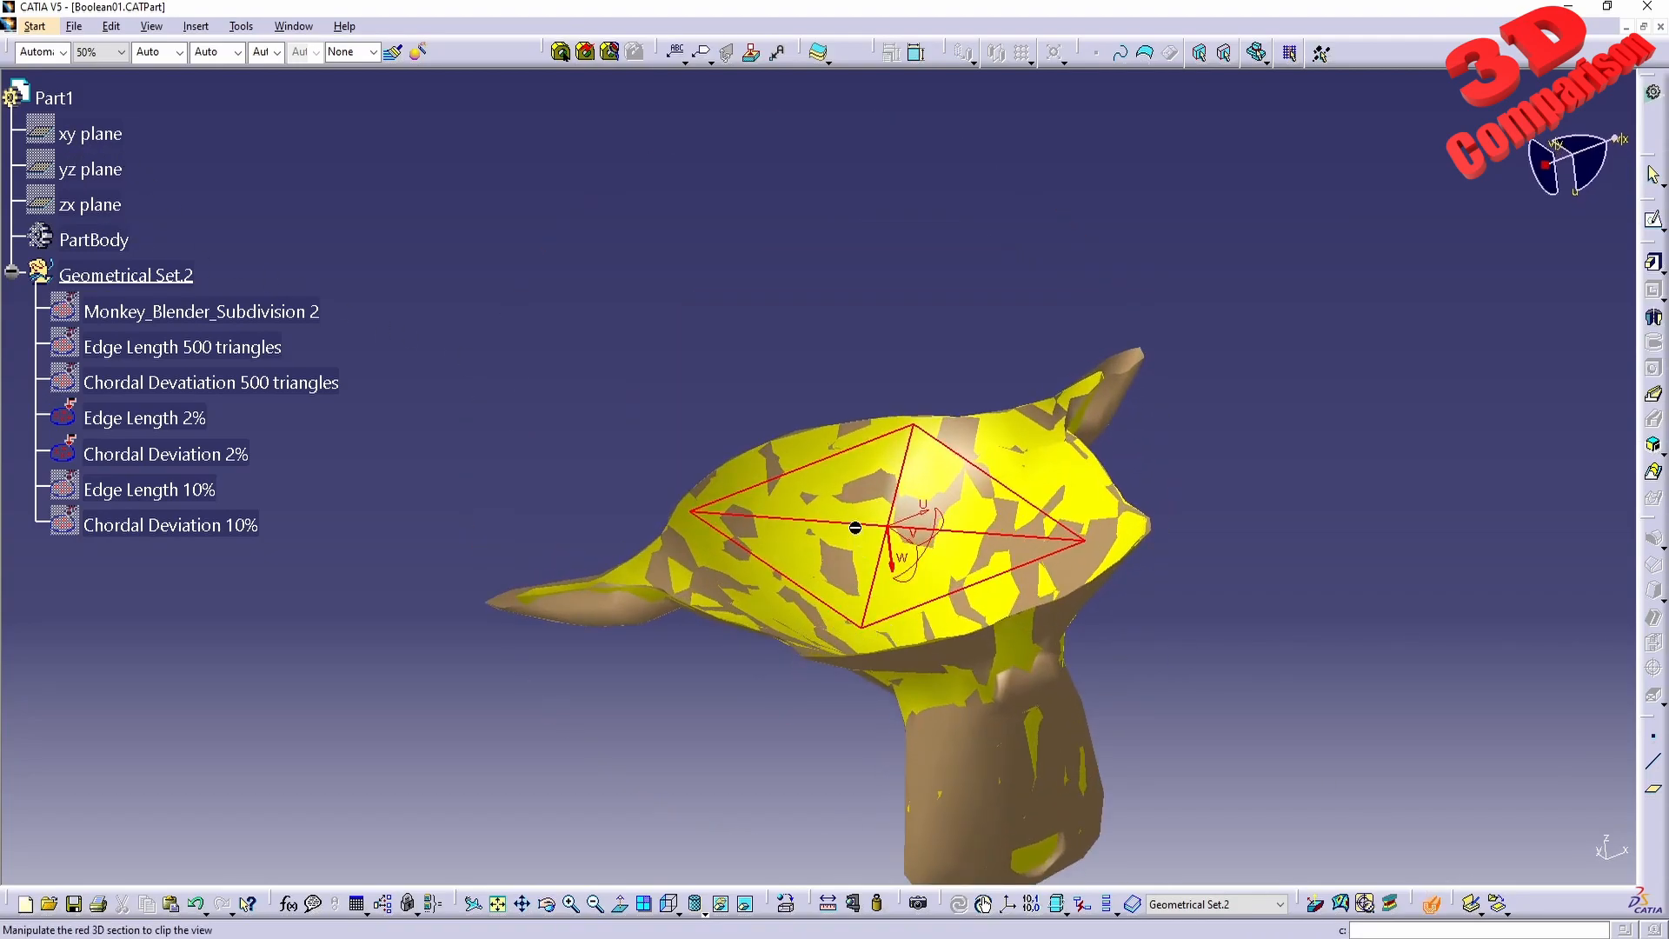
Examine the sectioned 2% meshes up close where the ear joins the head.
drag(861, 525, 901, 413)
middle_drag(686, 509, 708, 602)
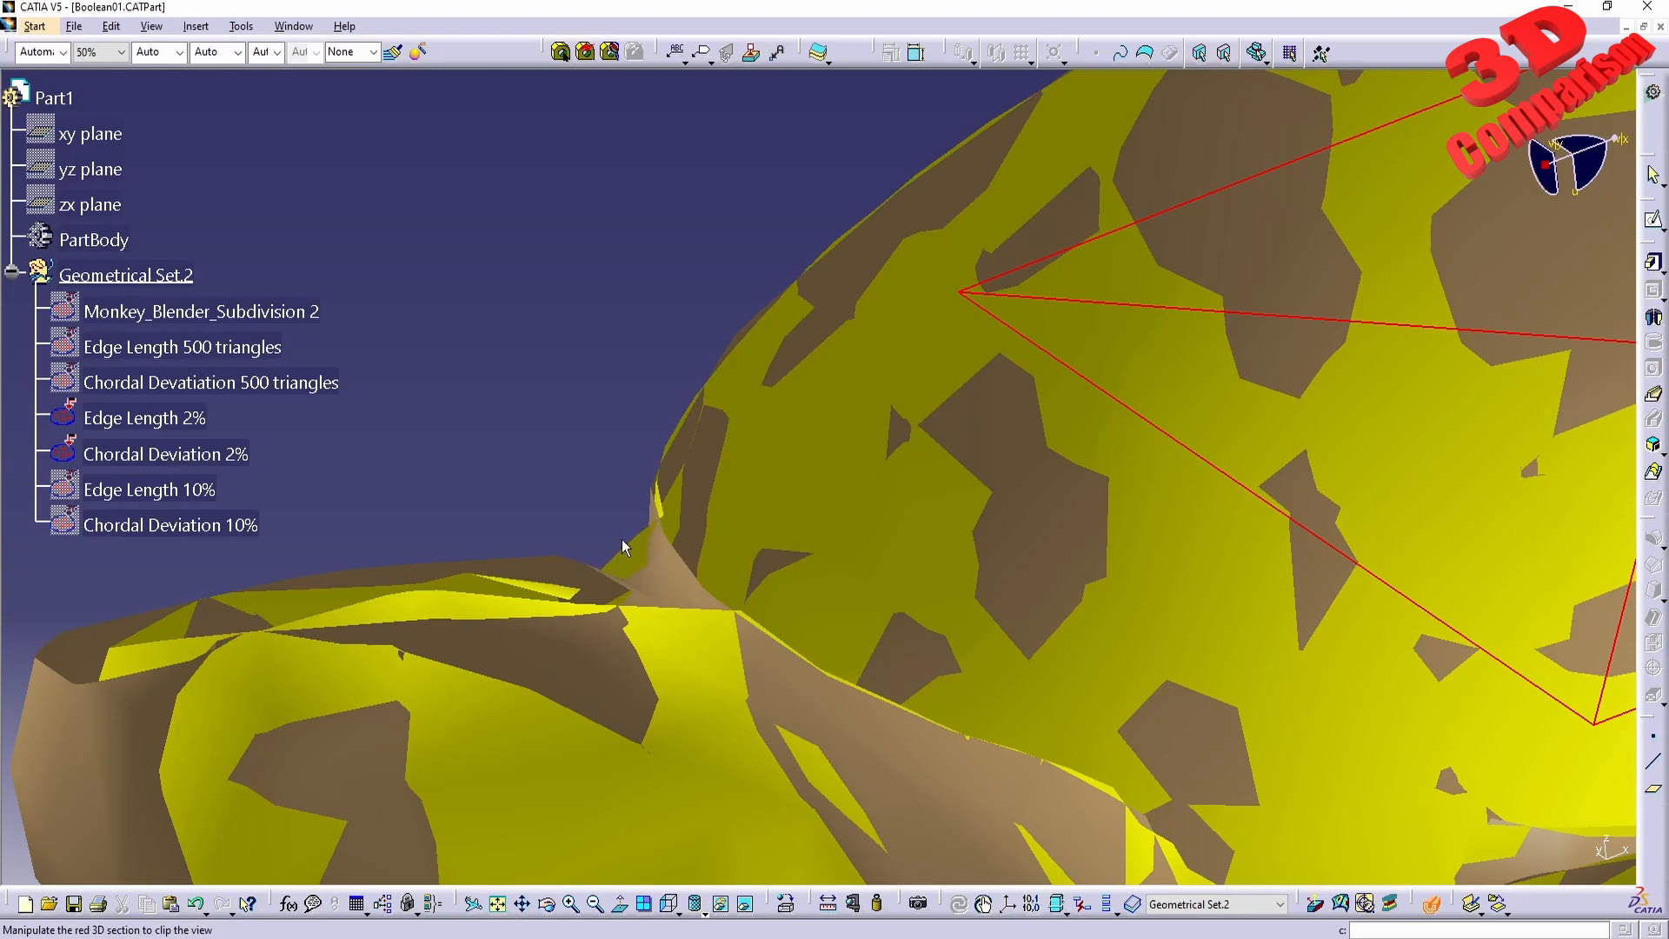
middle_drag(669, 608, 616, 621)
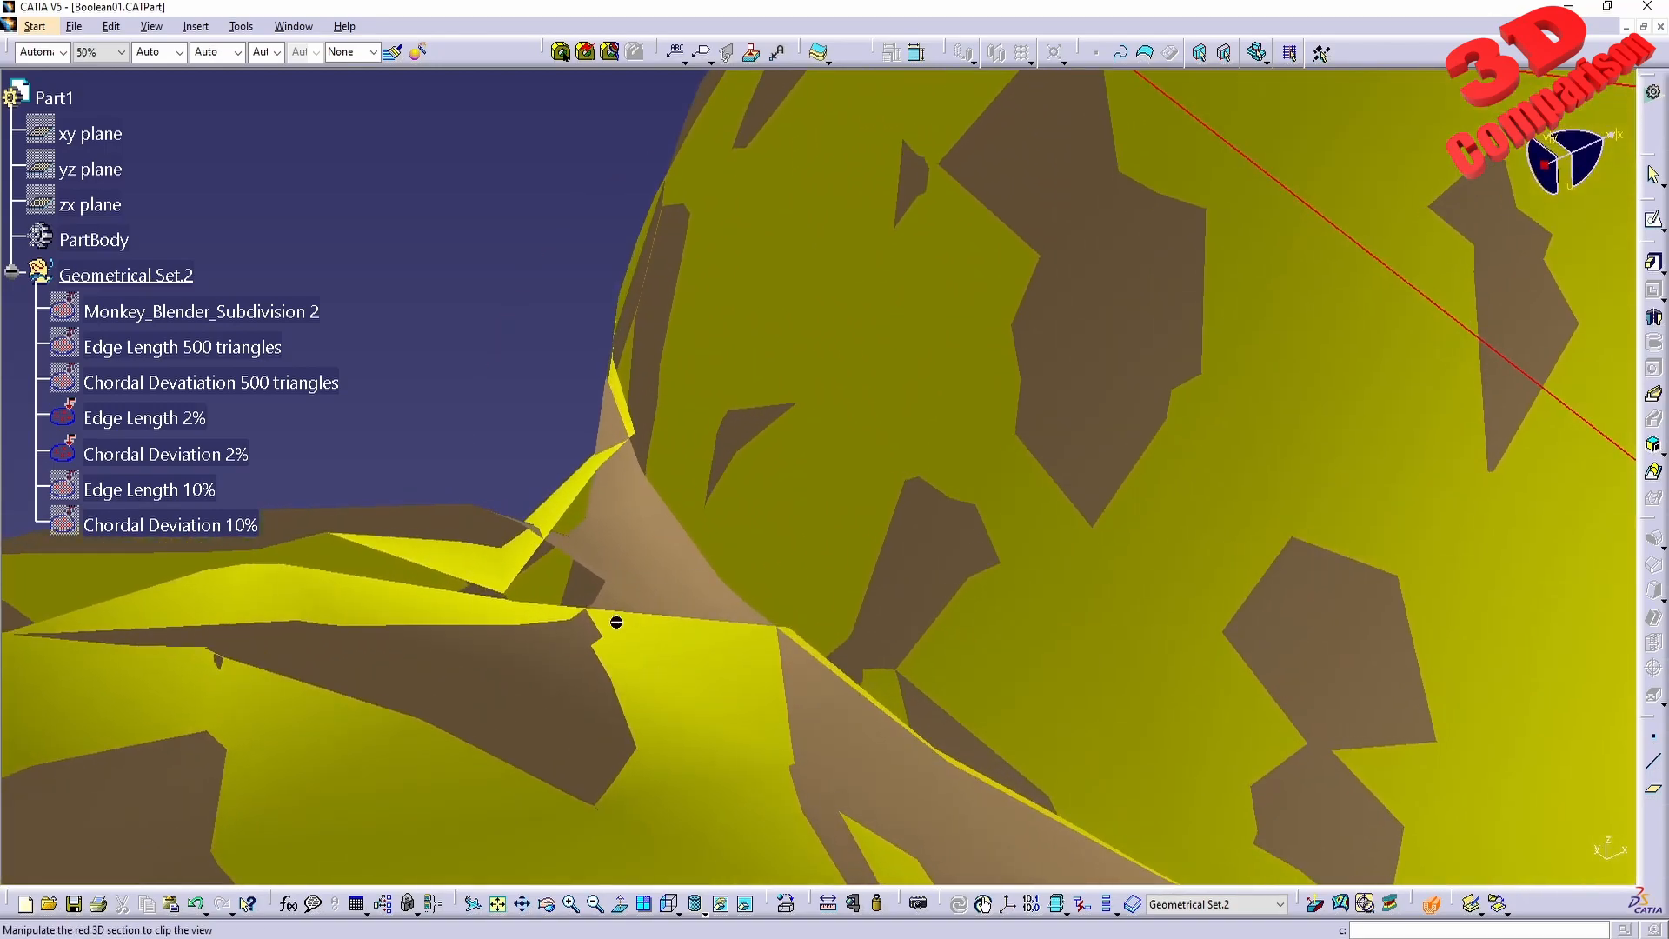
Examine the sectioned 2% meshes in wireframe display and return to shaded display.
click(704, 904)
click(712, 758)
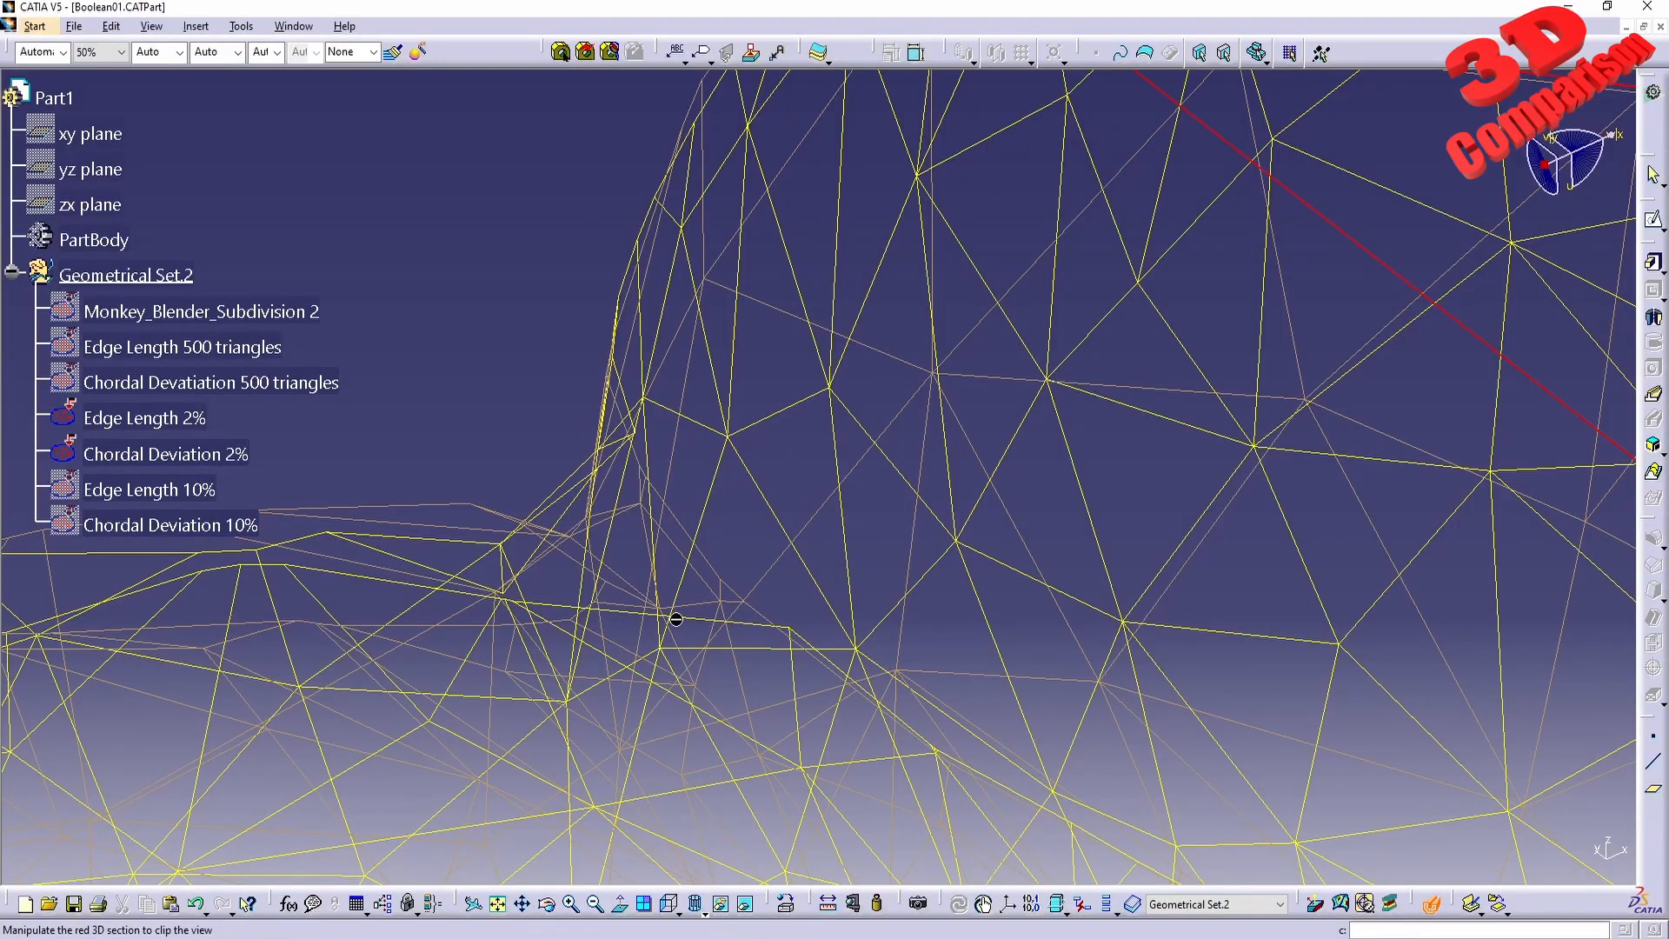
middle_drag(663, 652, 782, 608)
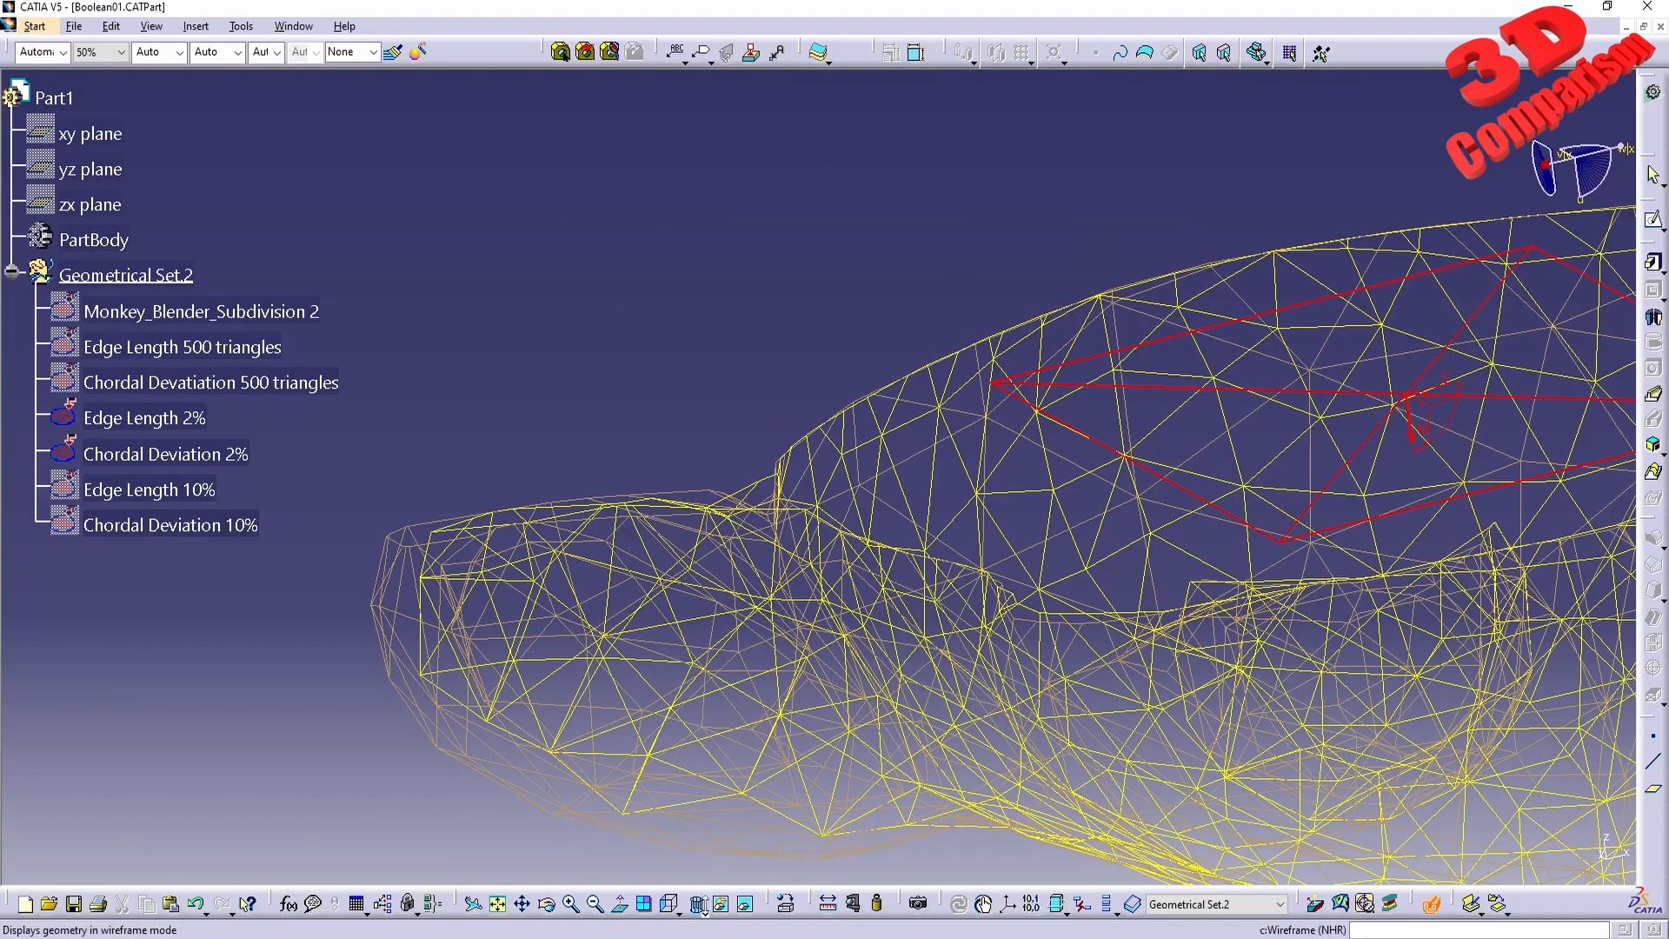
click(706, 904)
click(723, 799)
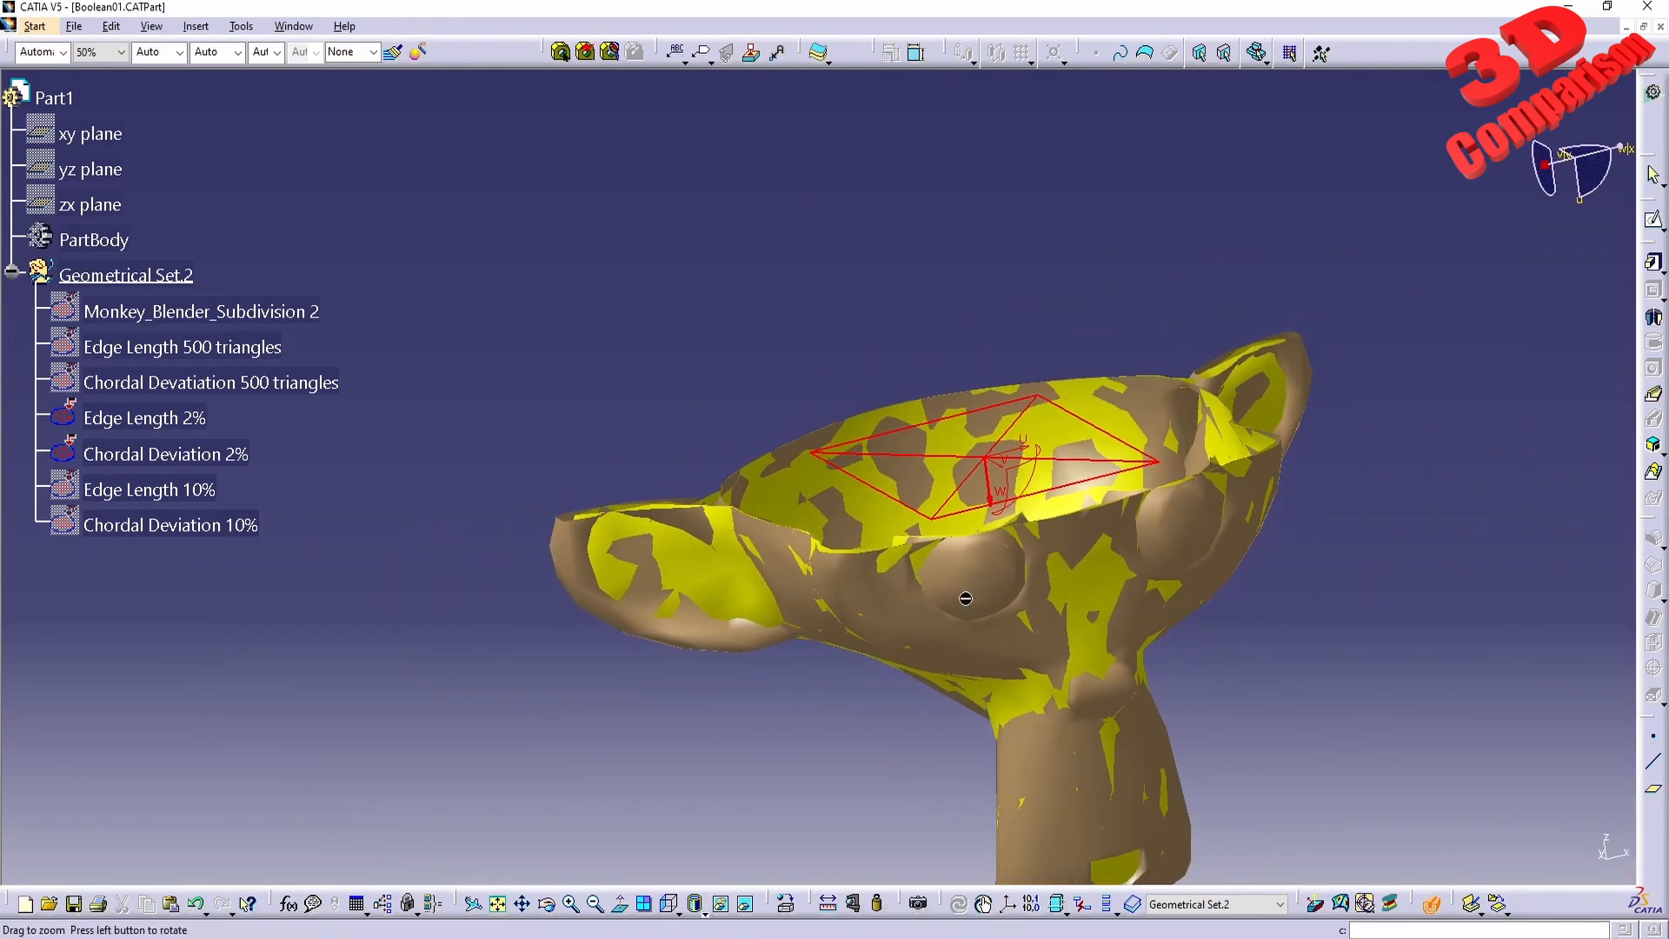
With sectioning off, hide both 2% meshes and show the Edge Length 500 triangles and Chordal Devatiation 500 triangles meshes instead.
click(165, 419)
right_click(165, 419)
click(222, 478)
ctrl+click(228, 382)
right_click(231, 354)
click(286, 412)
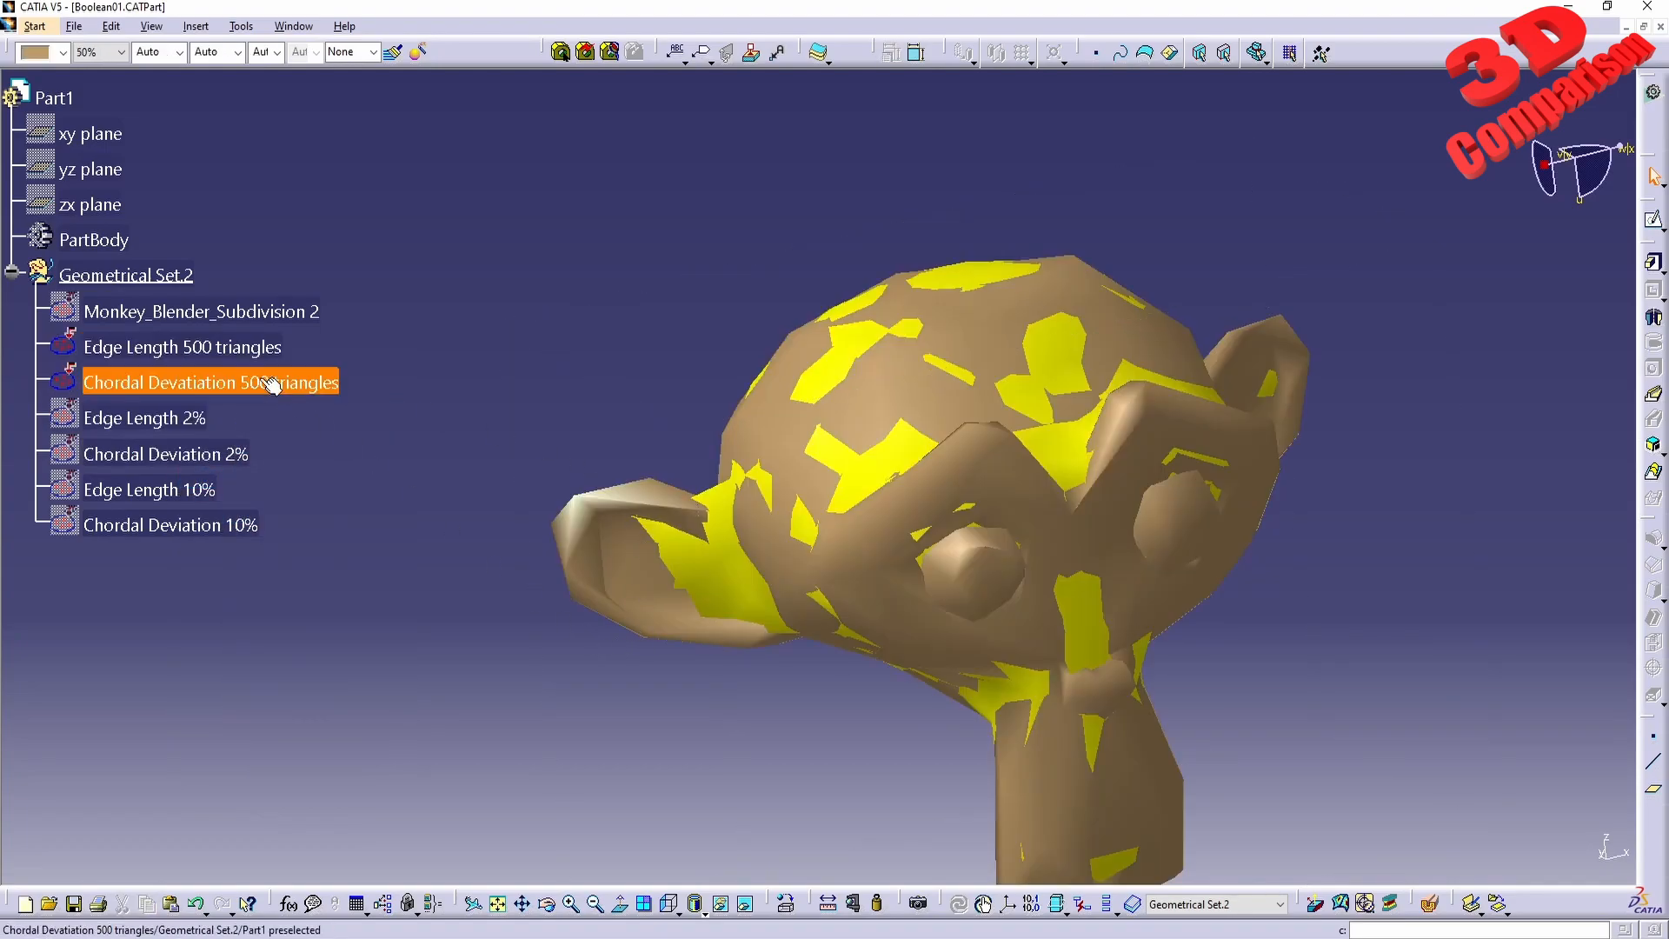
Hide the Chordal Devatiation 500 triangles mesh and inspect the Edge Length 500 triangles mesh in shaded and wireframe display.
right_click(244, 380)
click(302, 441)
middle_drag(1099, 641, 876, 431)
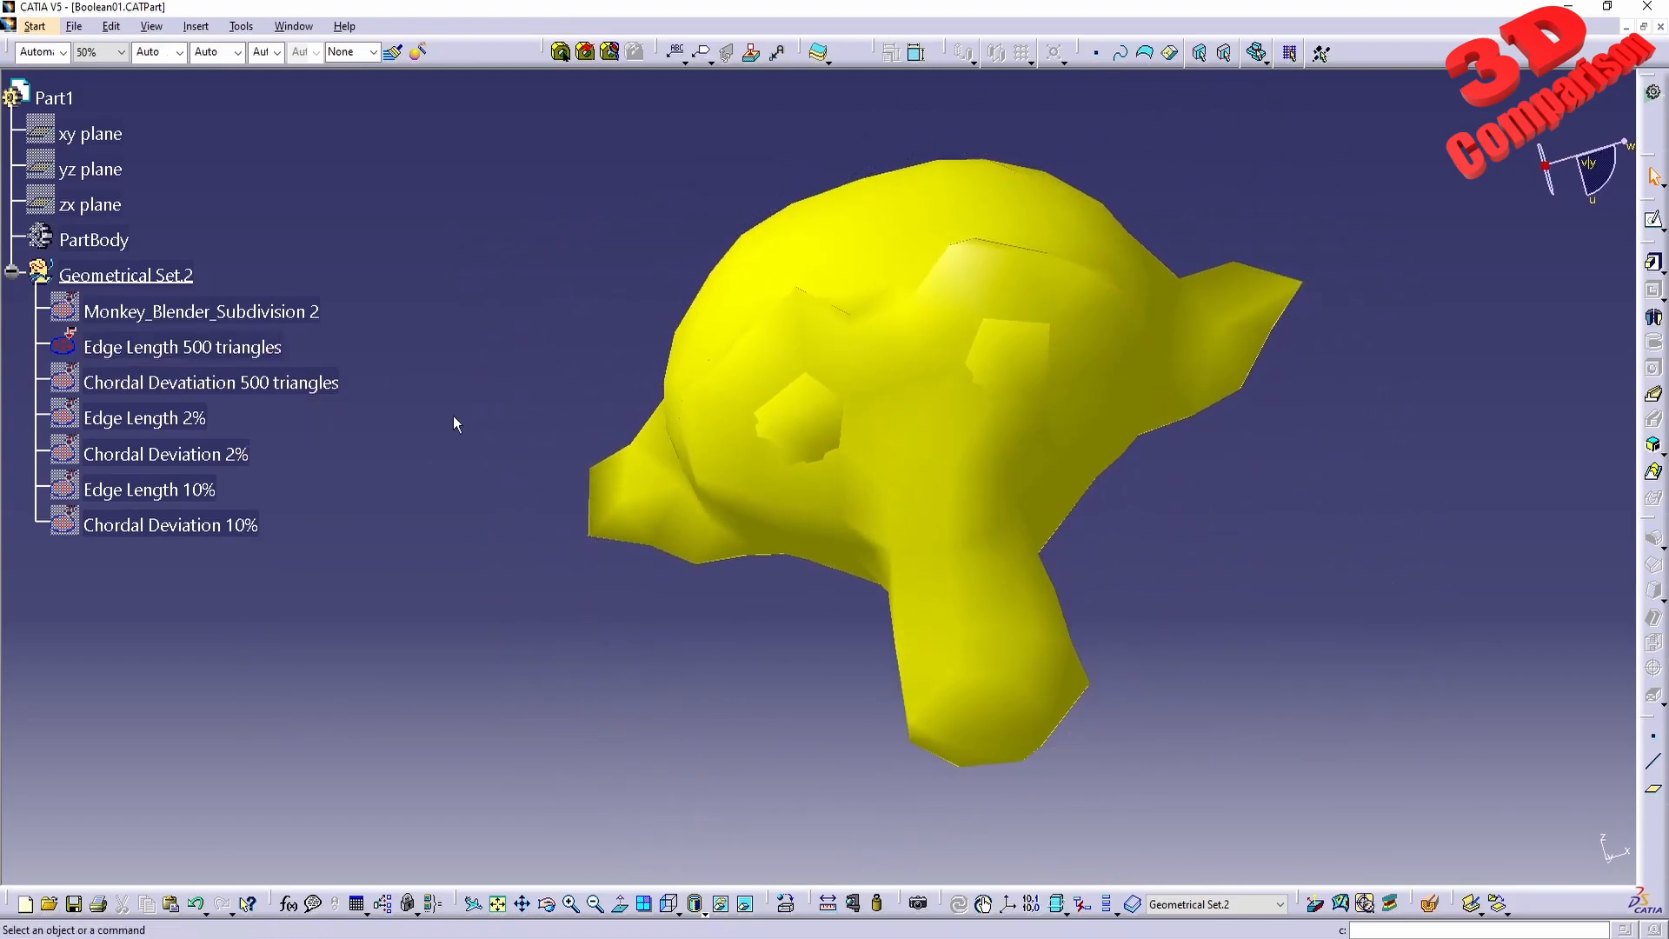
click(702, 909)
click(718, 900)
middle_drag(1000, 470, 677, 459)
Show the Chordal Devatiation 500 triangles mesh again and compare both 500-triangle meshes in shaded display.
right_click(248, 383)
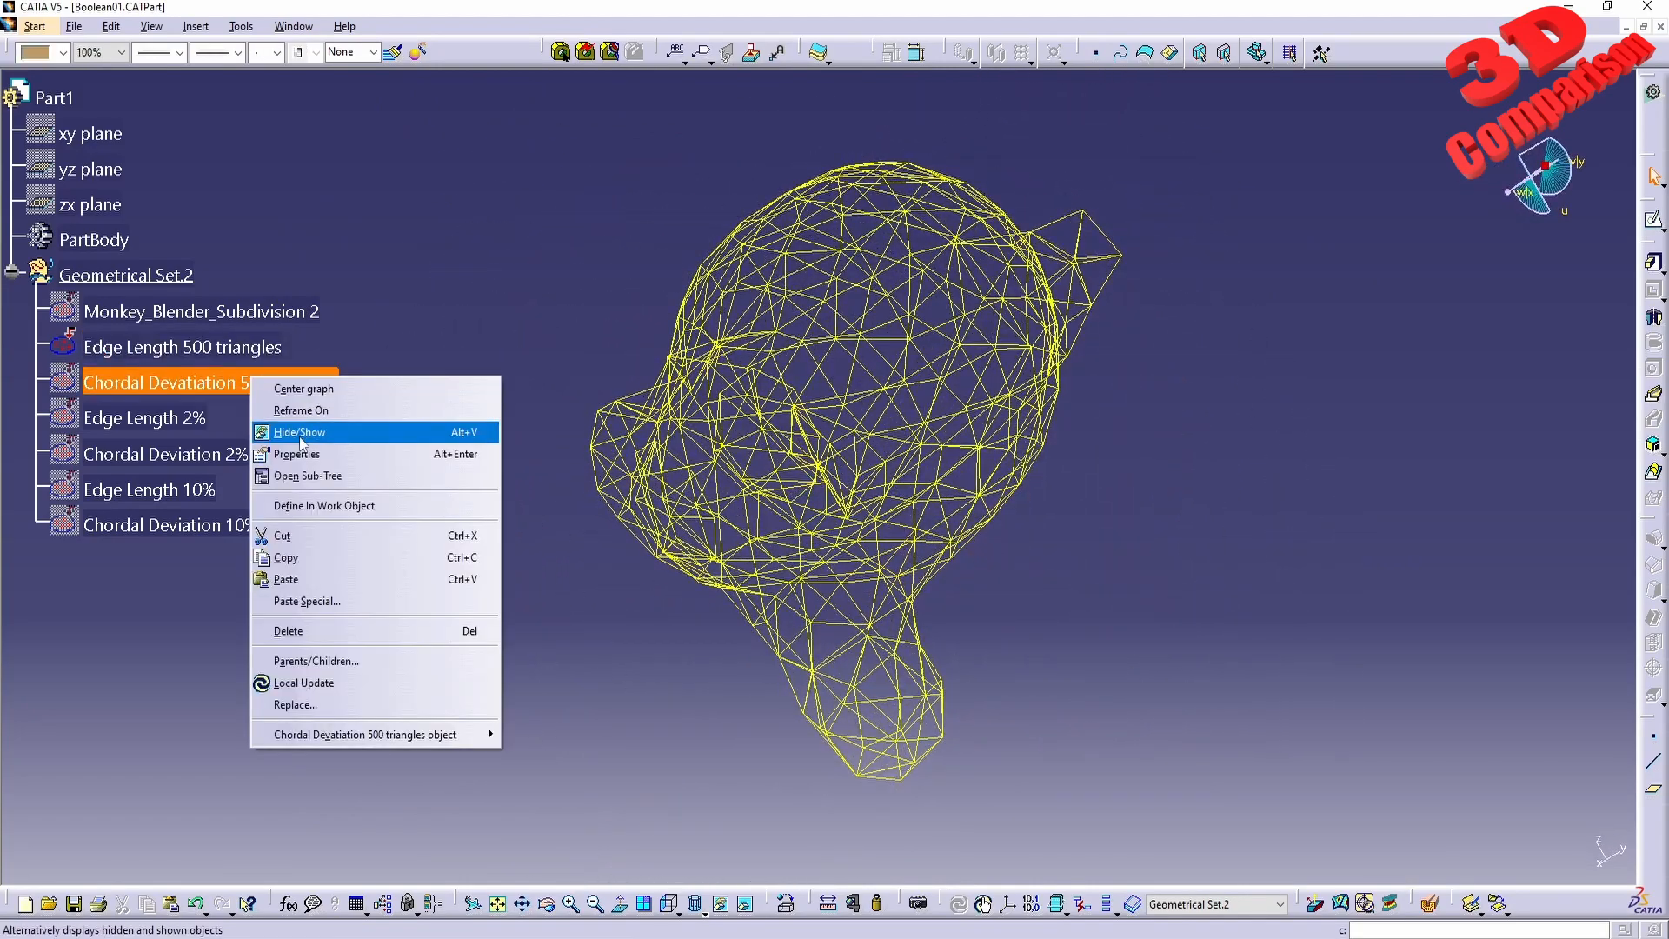
click(335, 432)
click(696, 904)
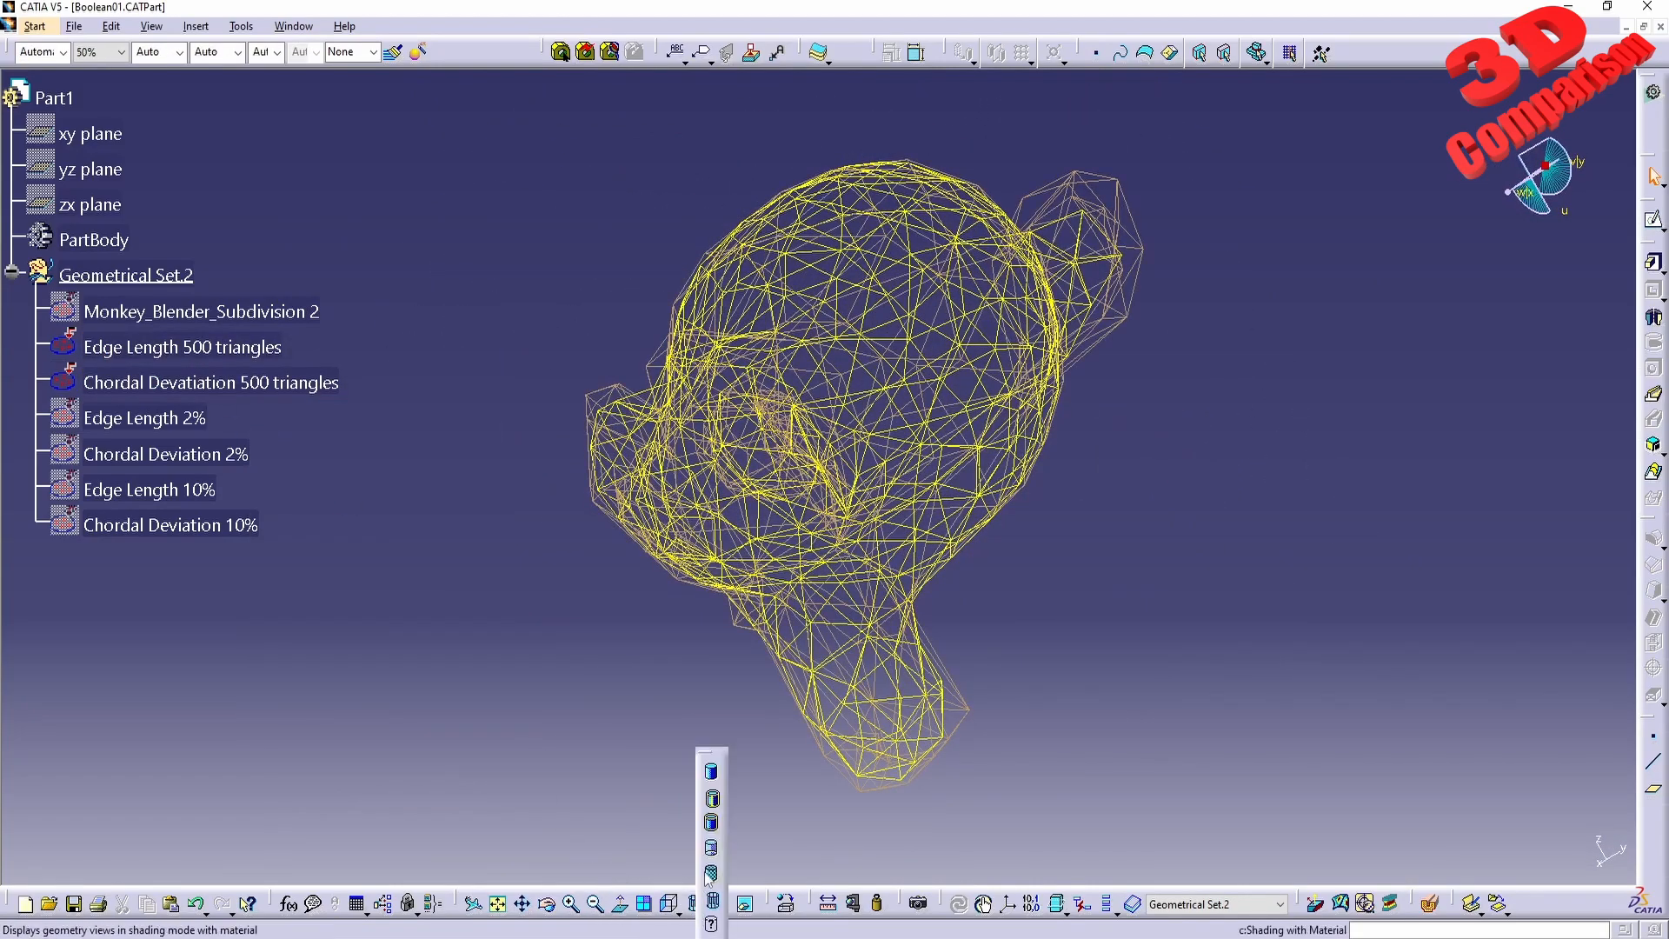
click(716, 793)
mouse_move(569, 532)
middle_down()
mouse_move(634, 525)
mouse_move(747, 469)
middle_up()
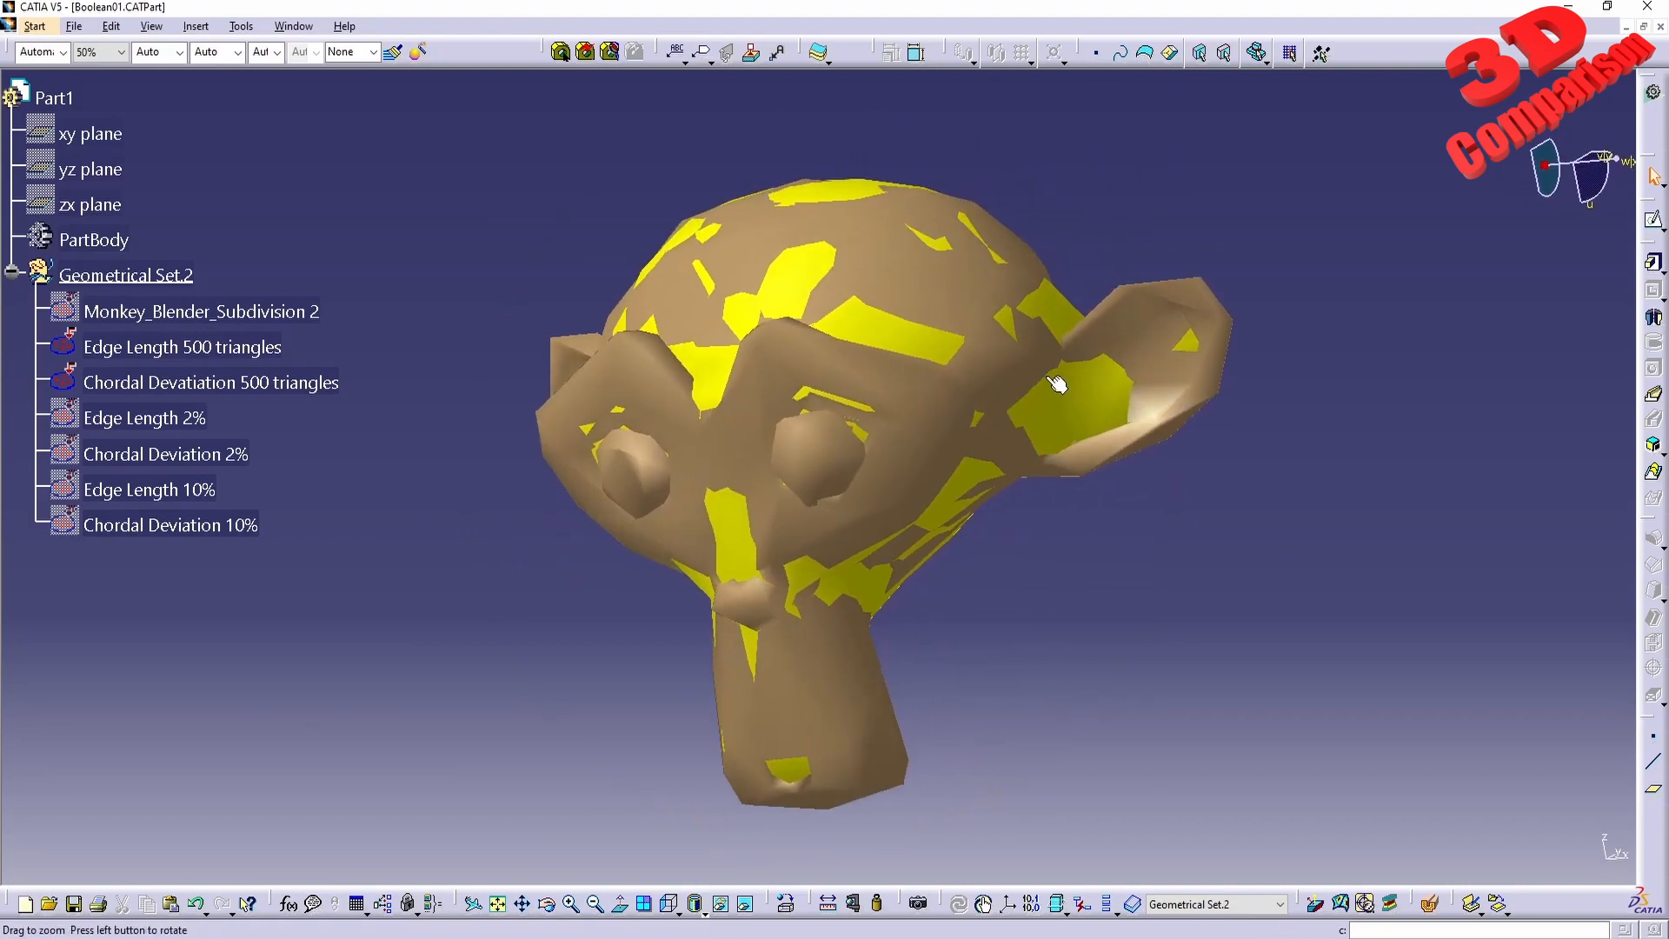
Hide the Edge Length 500 triangles mesh and inspect the Chordal Devatiation 500 triangles mesh on its own.
click(248, 352)
right_click(248, 352)
click(334, 432)
middle_drag(817, 487, 991, 495)
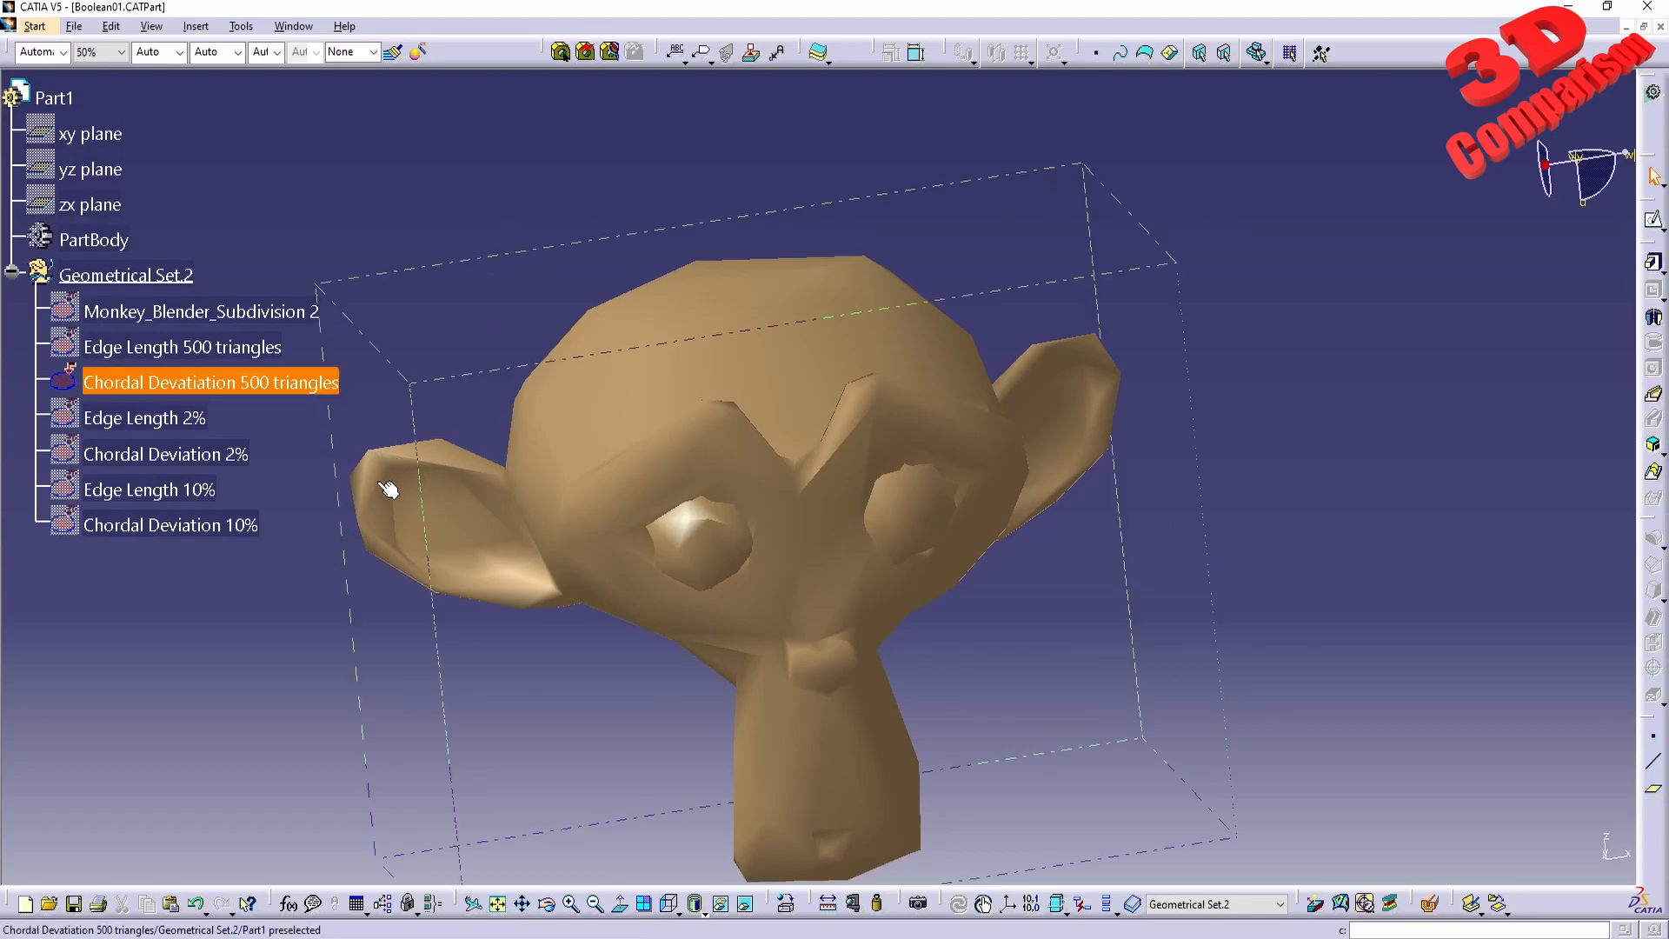
Hide the Chordal Devatiation 500 triangles mesh and show the original Monkey_Blender_Subdivision 2 mesh in its place.
right_click(280, 384)
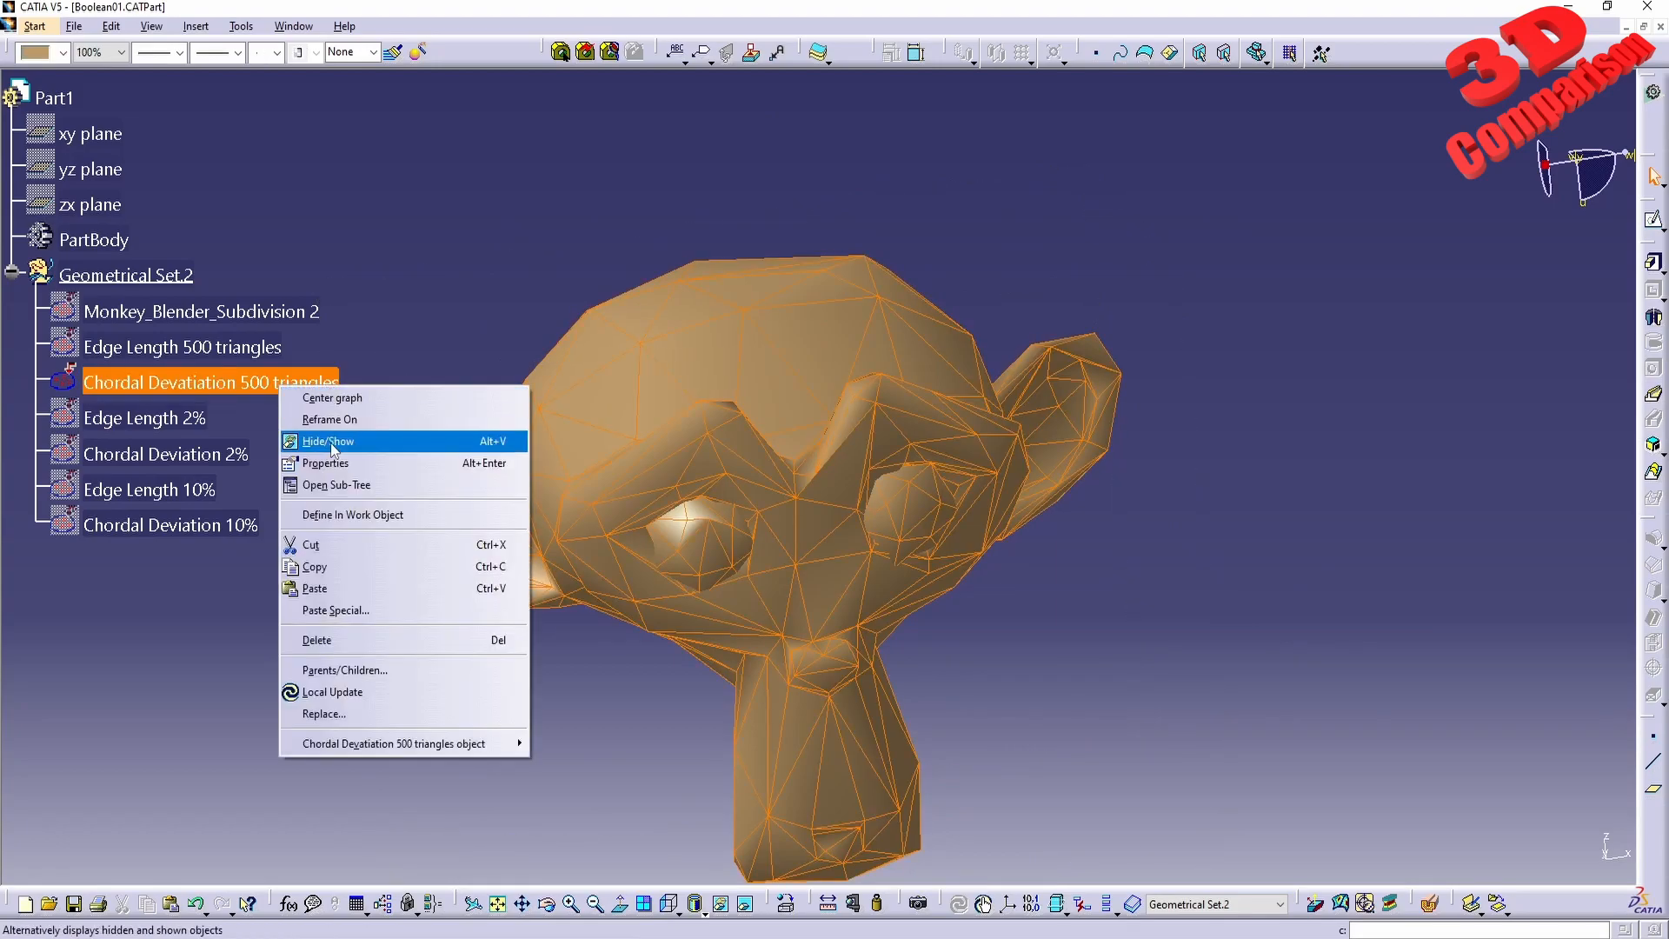
click(300, 439)
right_click(252, 315)
click(296, 374)
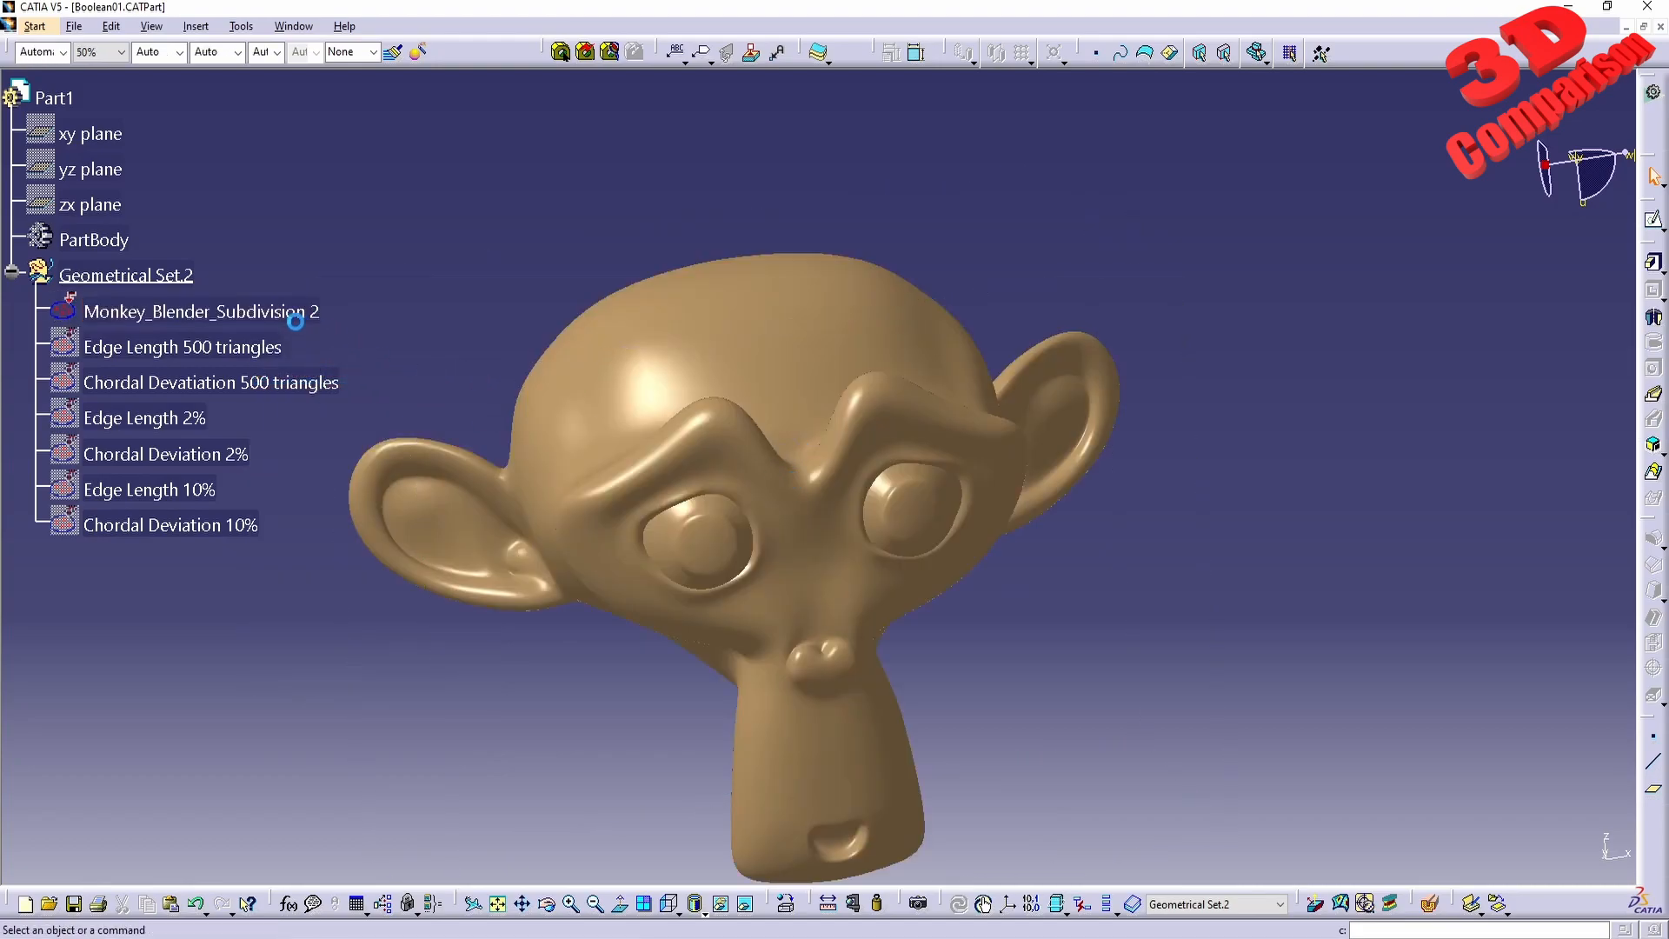
Switch to the Shape workbench that offers the mesh Decimate command.
click(35, 26)
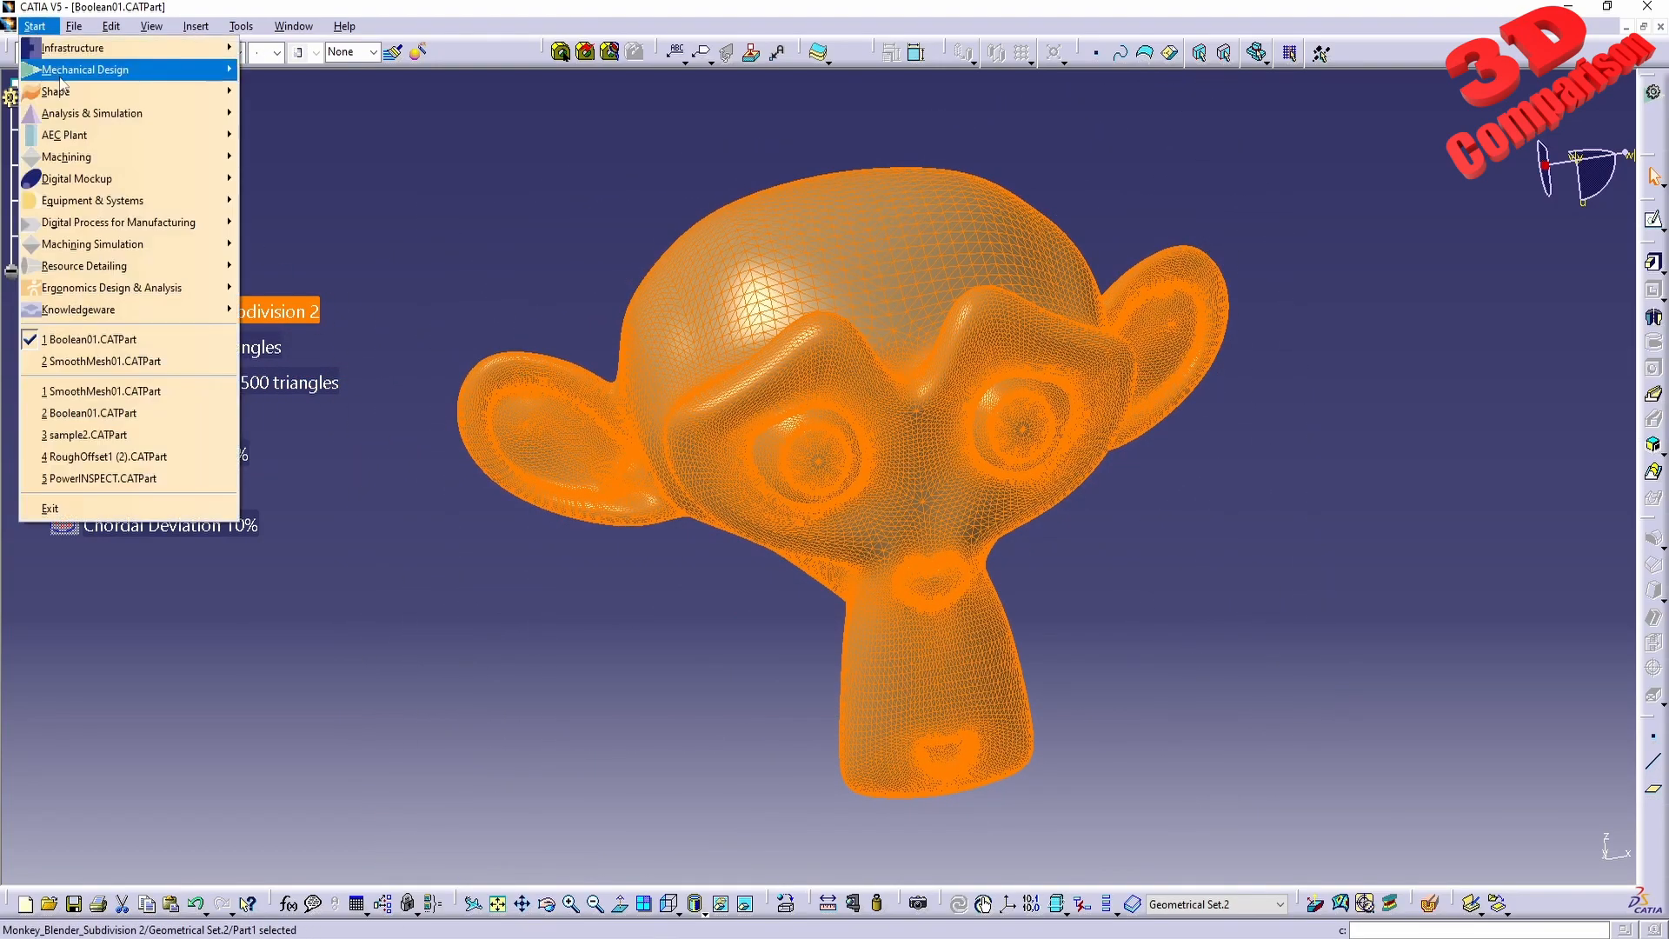
mouse_move(61, 91)
click(291, 224)
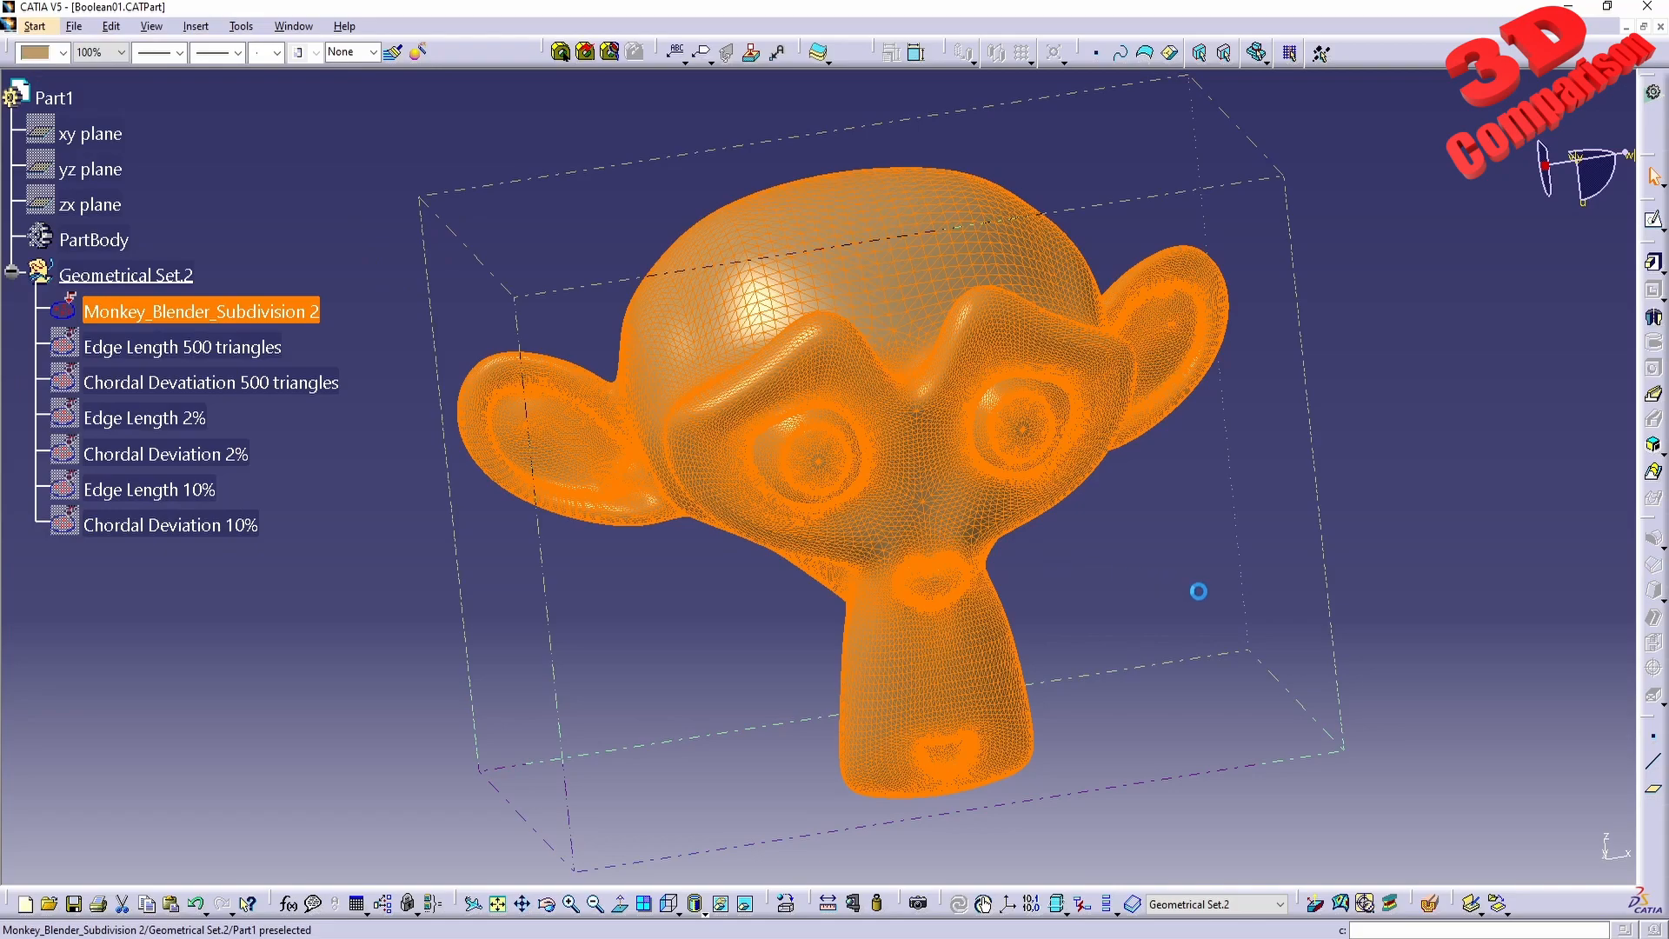
click(1053, 128)
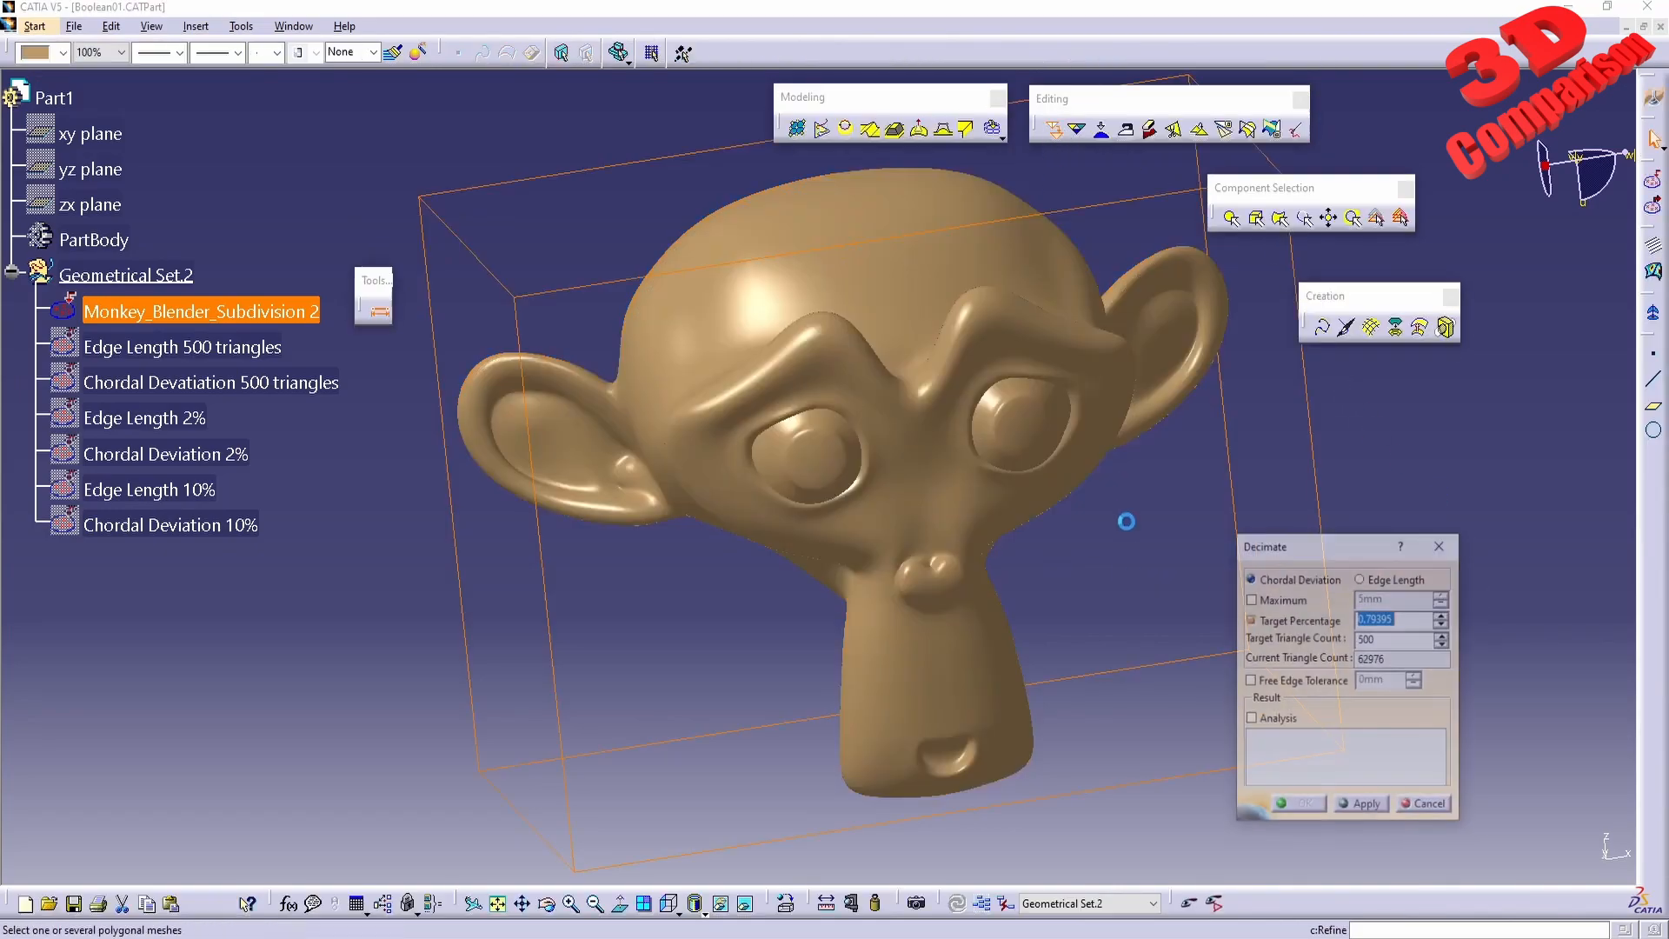
click(826, 391)
double_click(1407, 619)
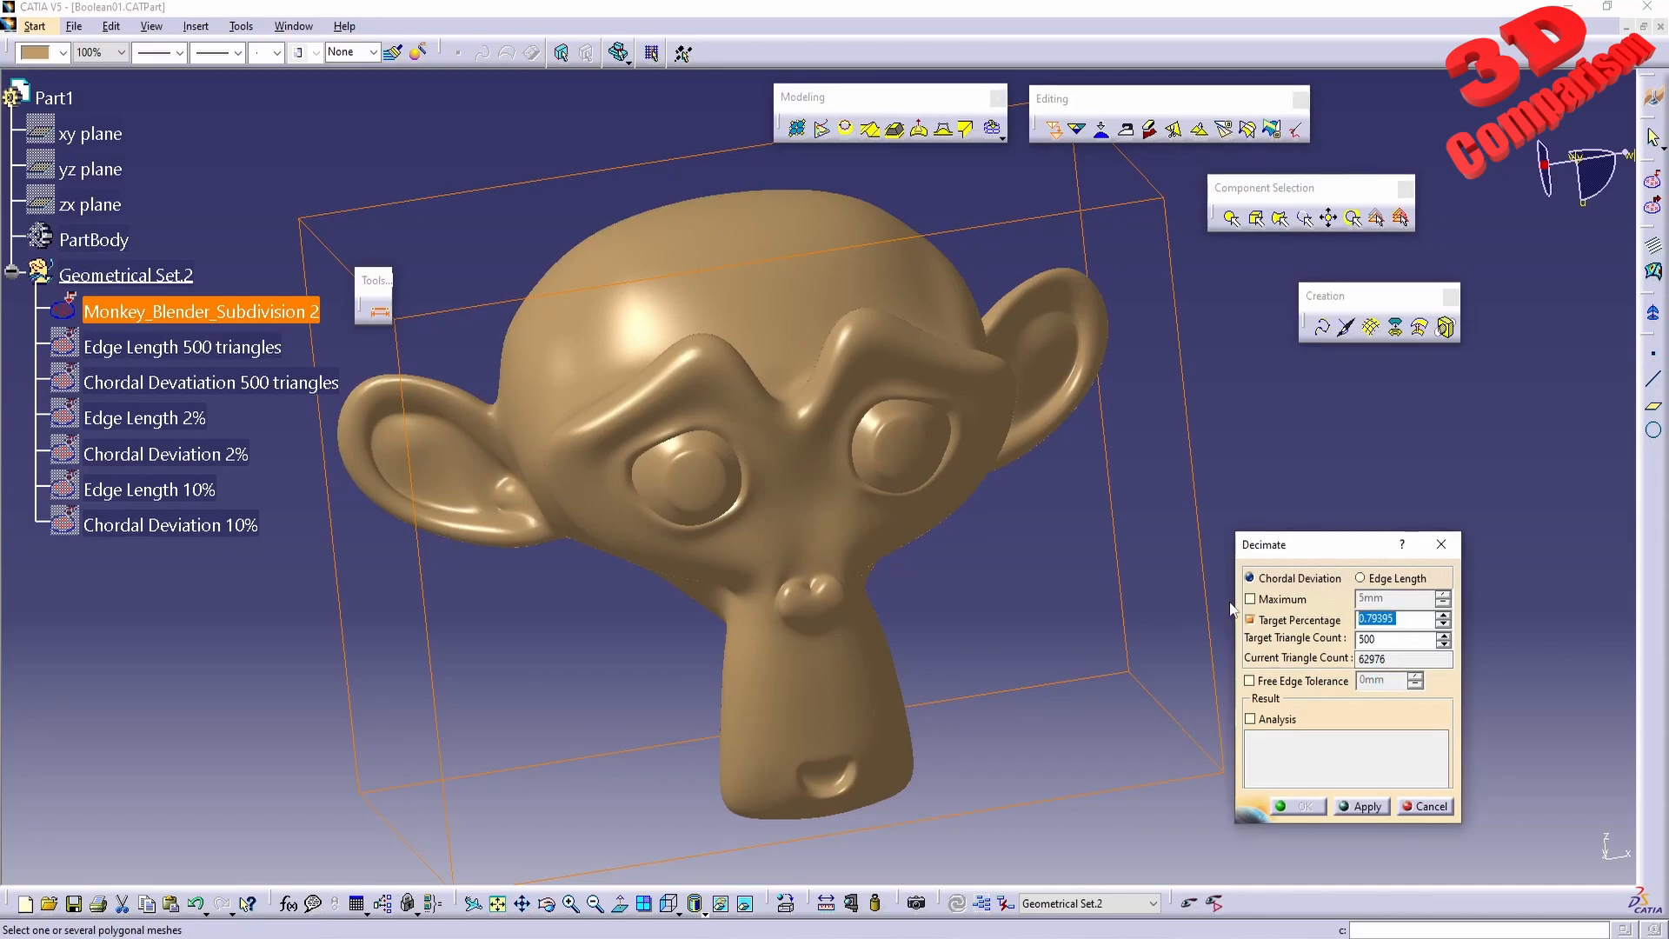
text(50)
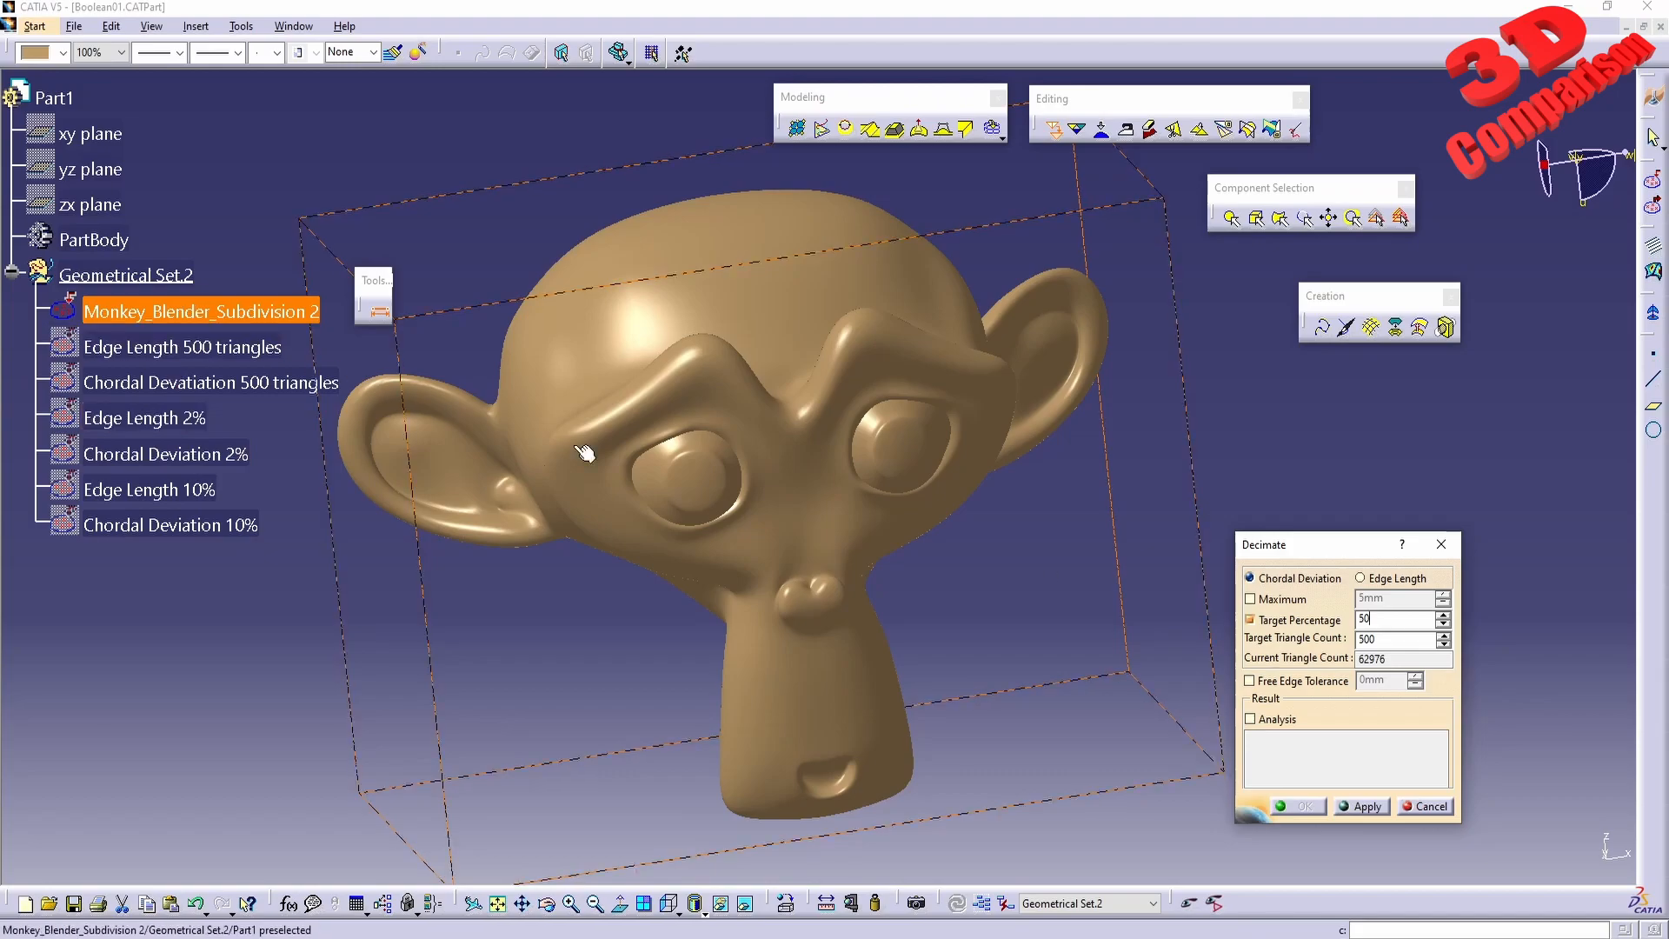
drag(1336, 556, 1327, 440)
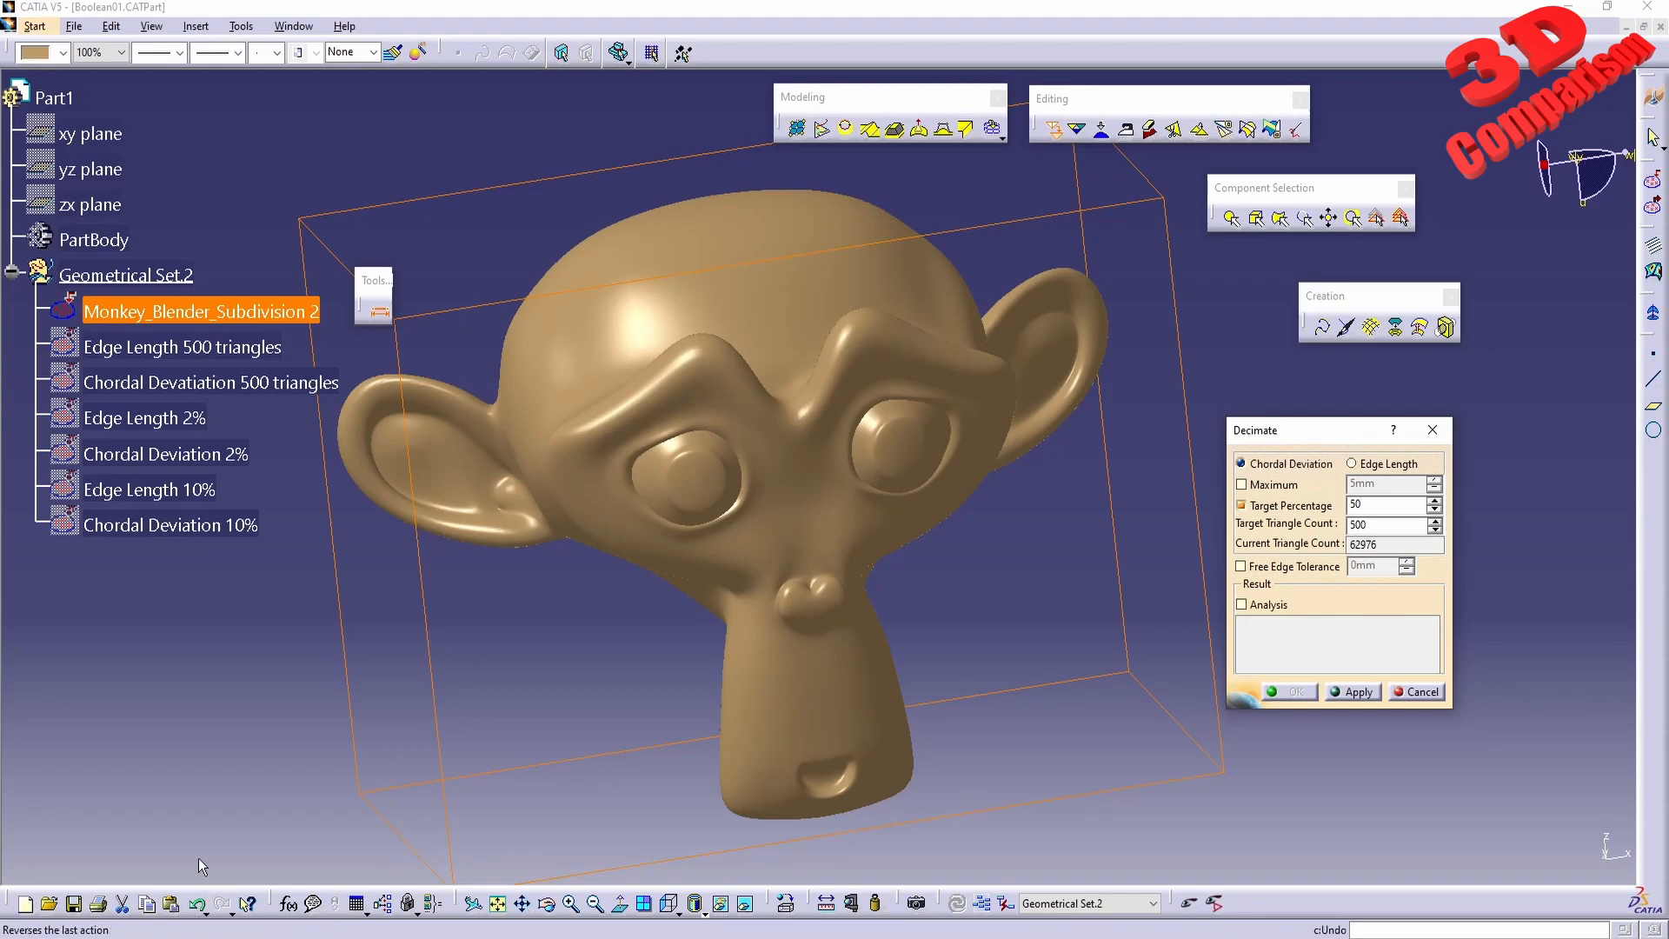
click(1416, 693)
Duplicate the Monkey_Blender_Subdivision 2 mesh within Geometrical Set.2 by copying and pasting it.
right_click(240, 312)
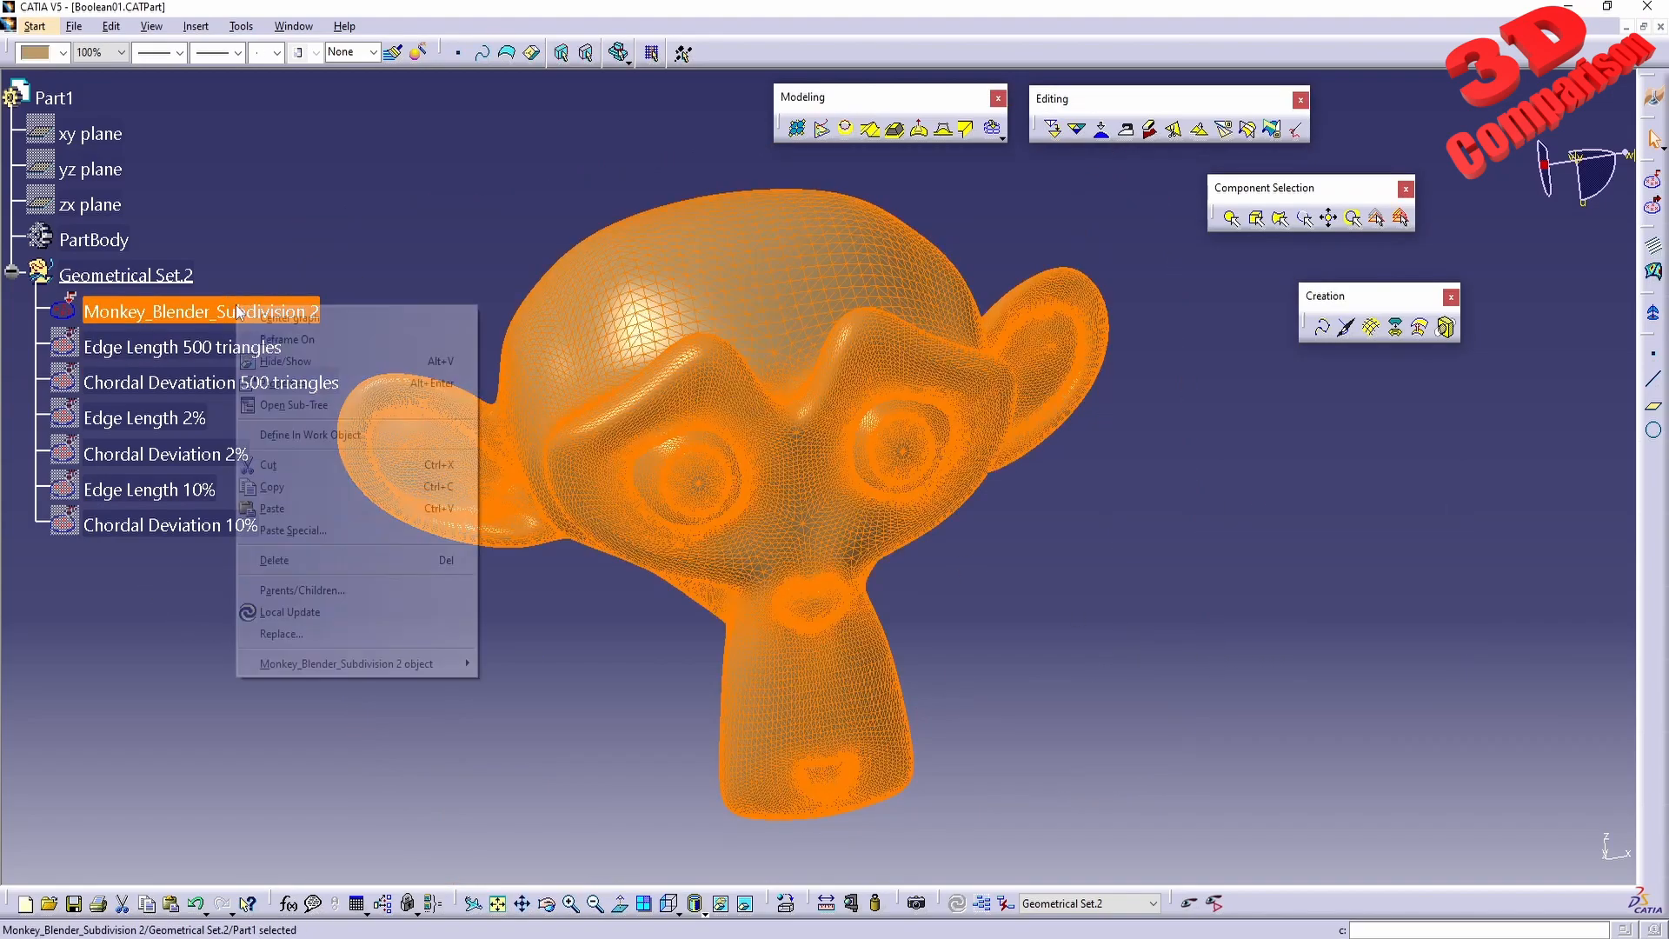
click(289, 488)
right_click(179, 311)
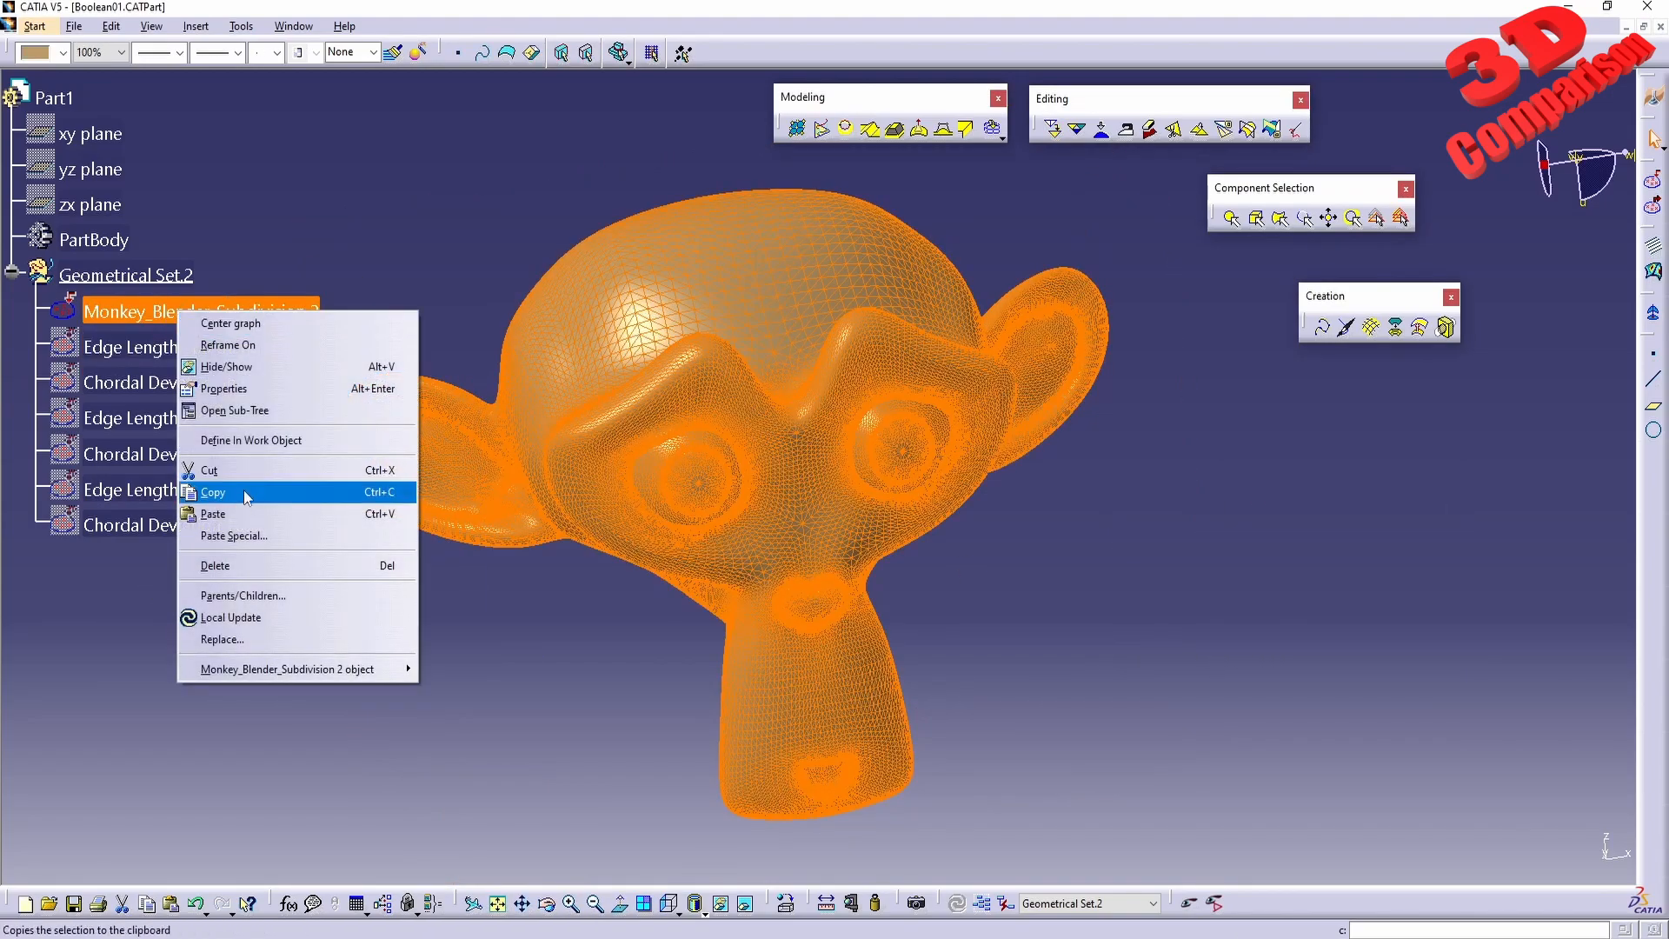
click(217, 514)
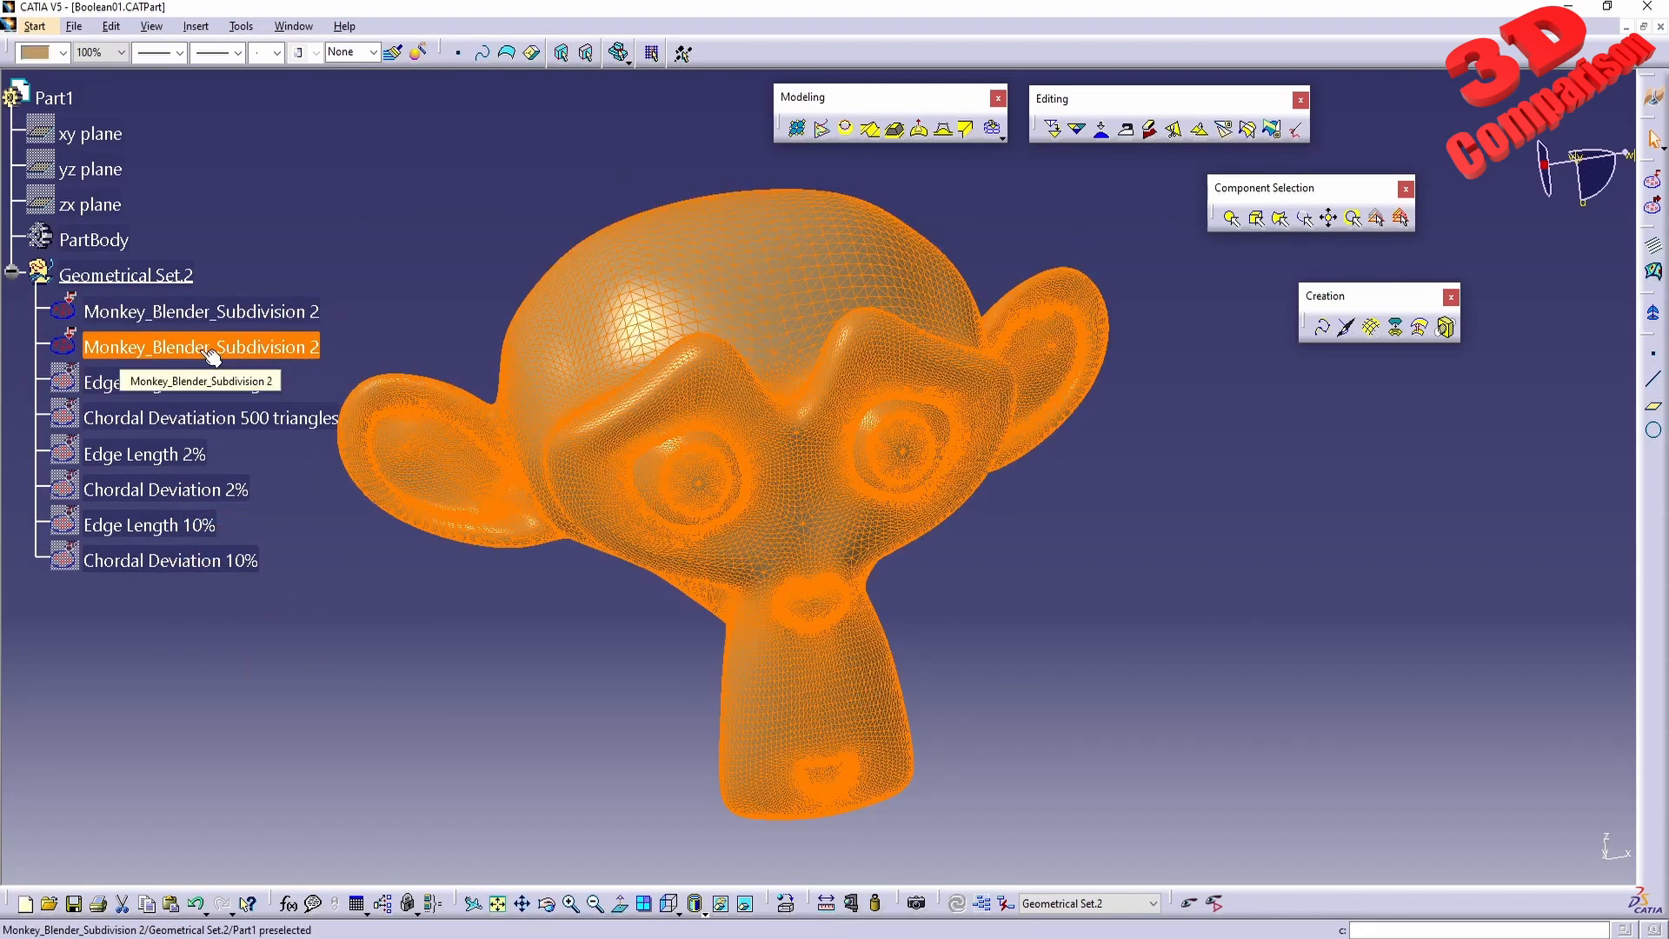
Apply a Chordal Deviation decimation with a target percentage of 5 to the duplicated Monkey_Blender_Subdivision 2 mesh.
click(1053, 128)
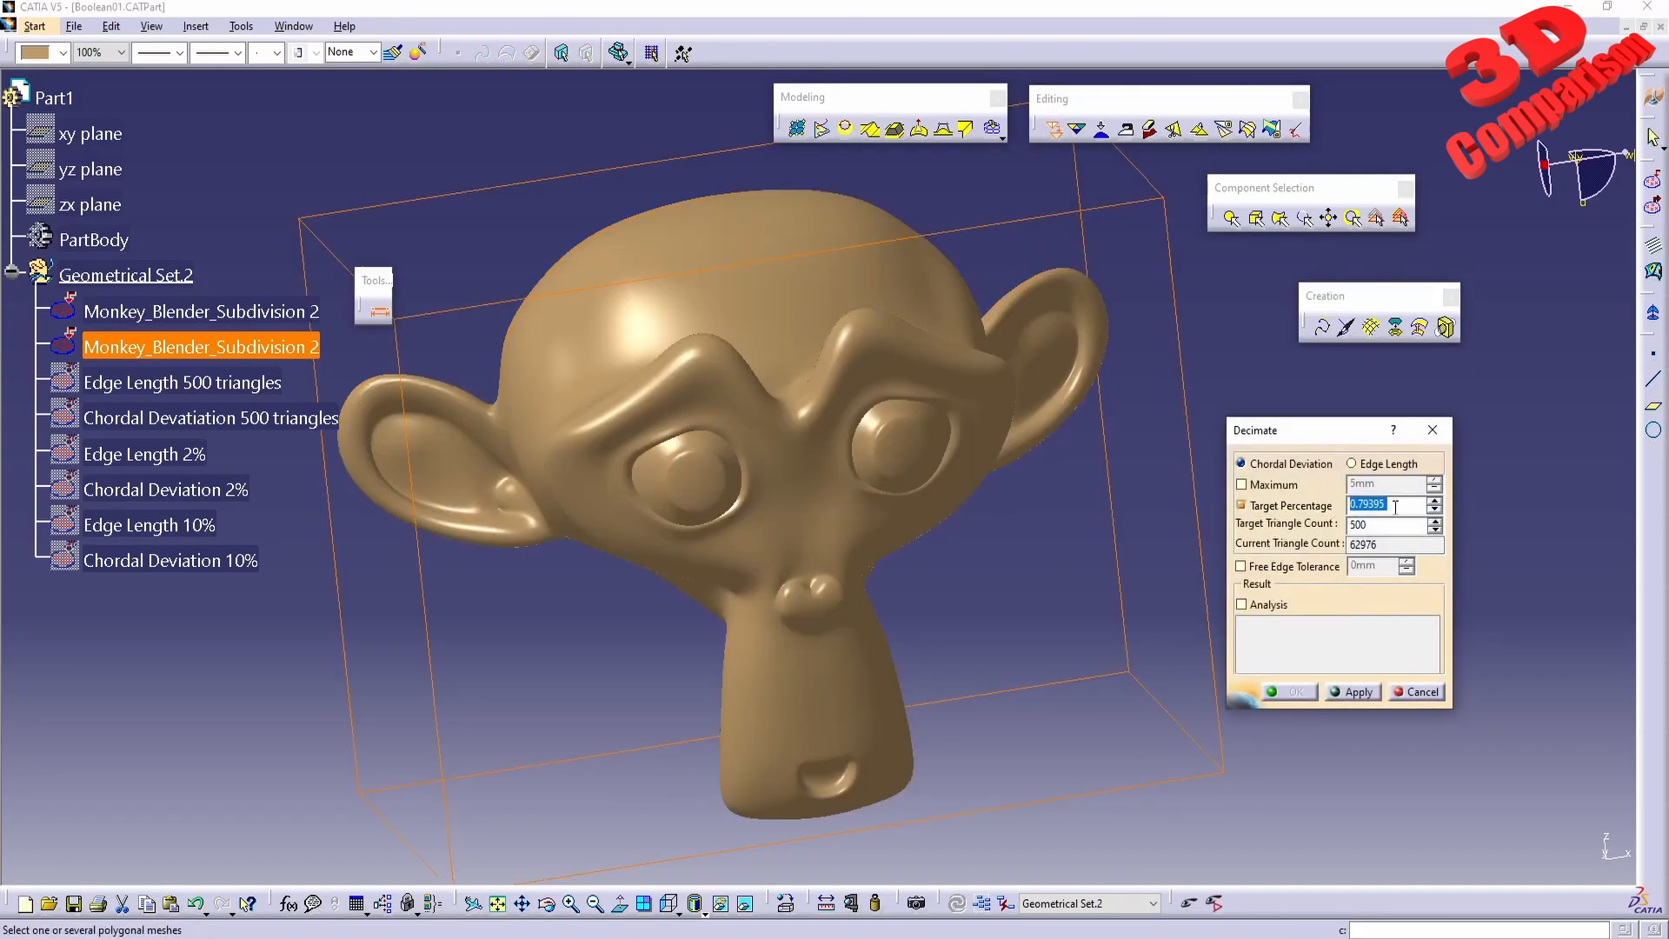
text(5)
key(Tab)
double_click(1385, 526)
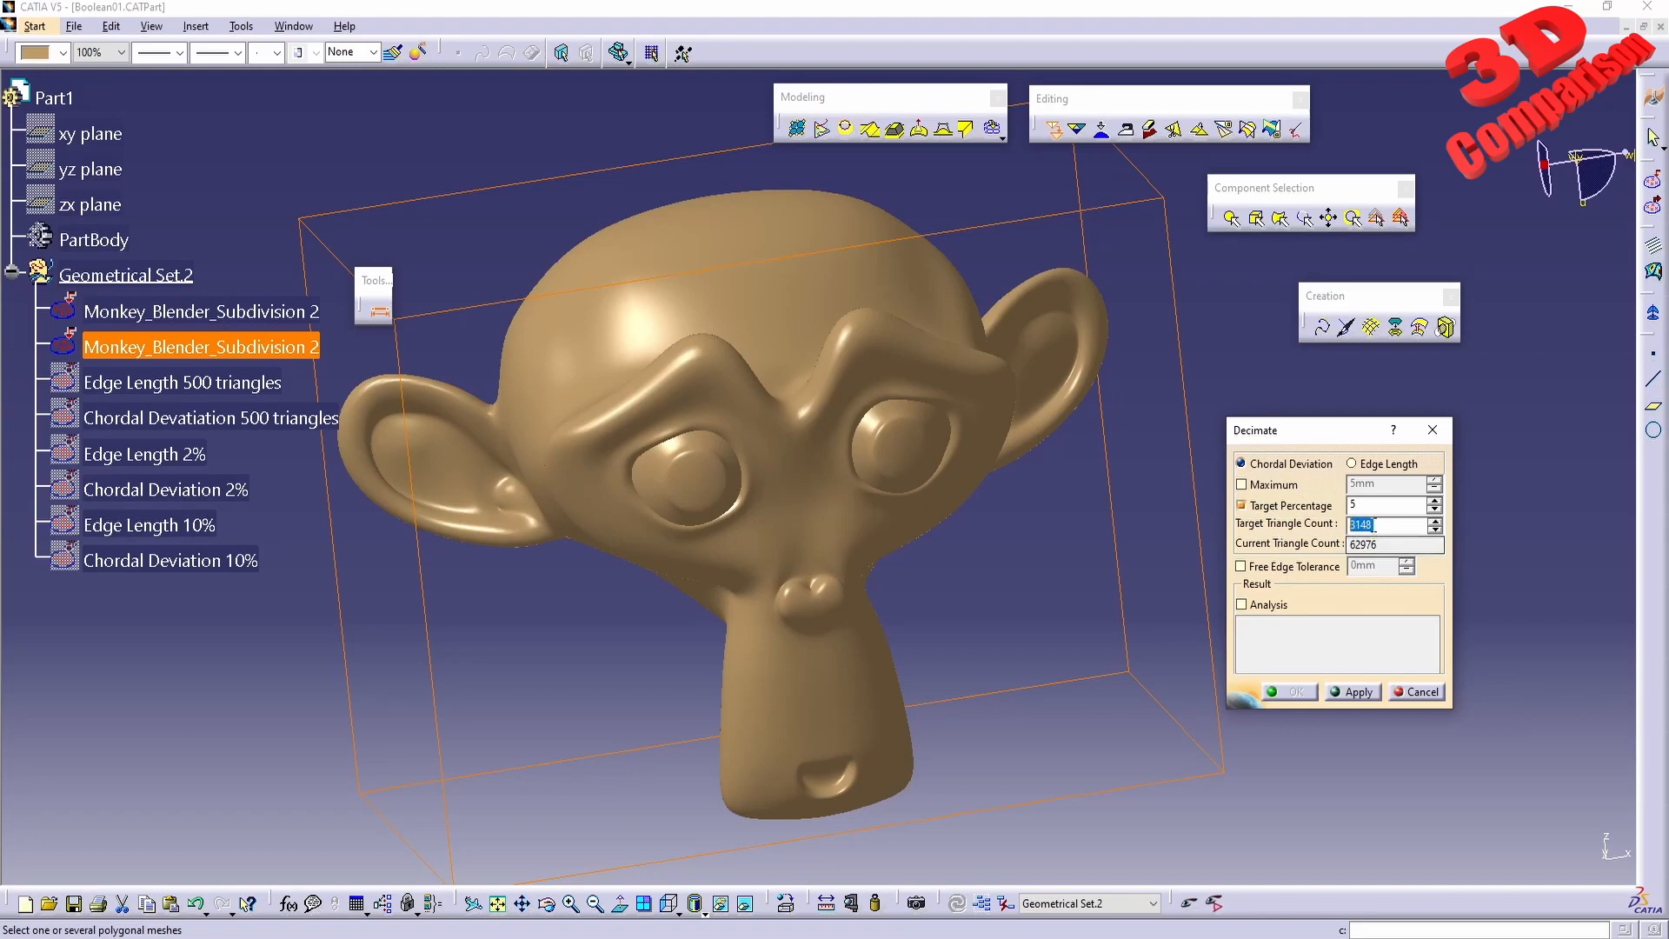
double_click(1369, 545)
double_click(1394, 521)
click(1355, 693)
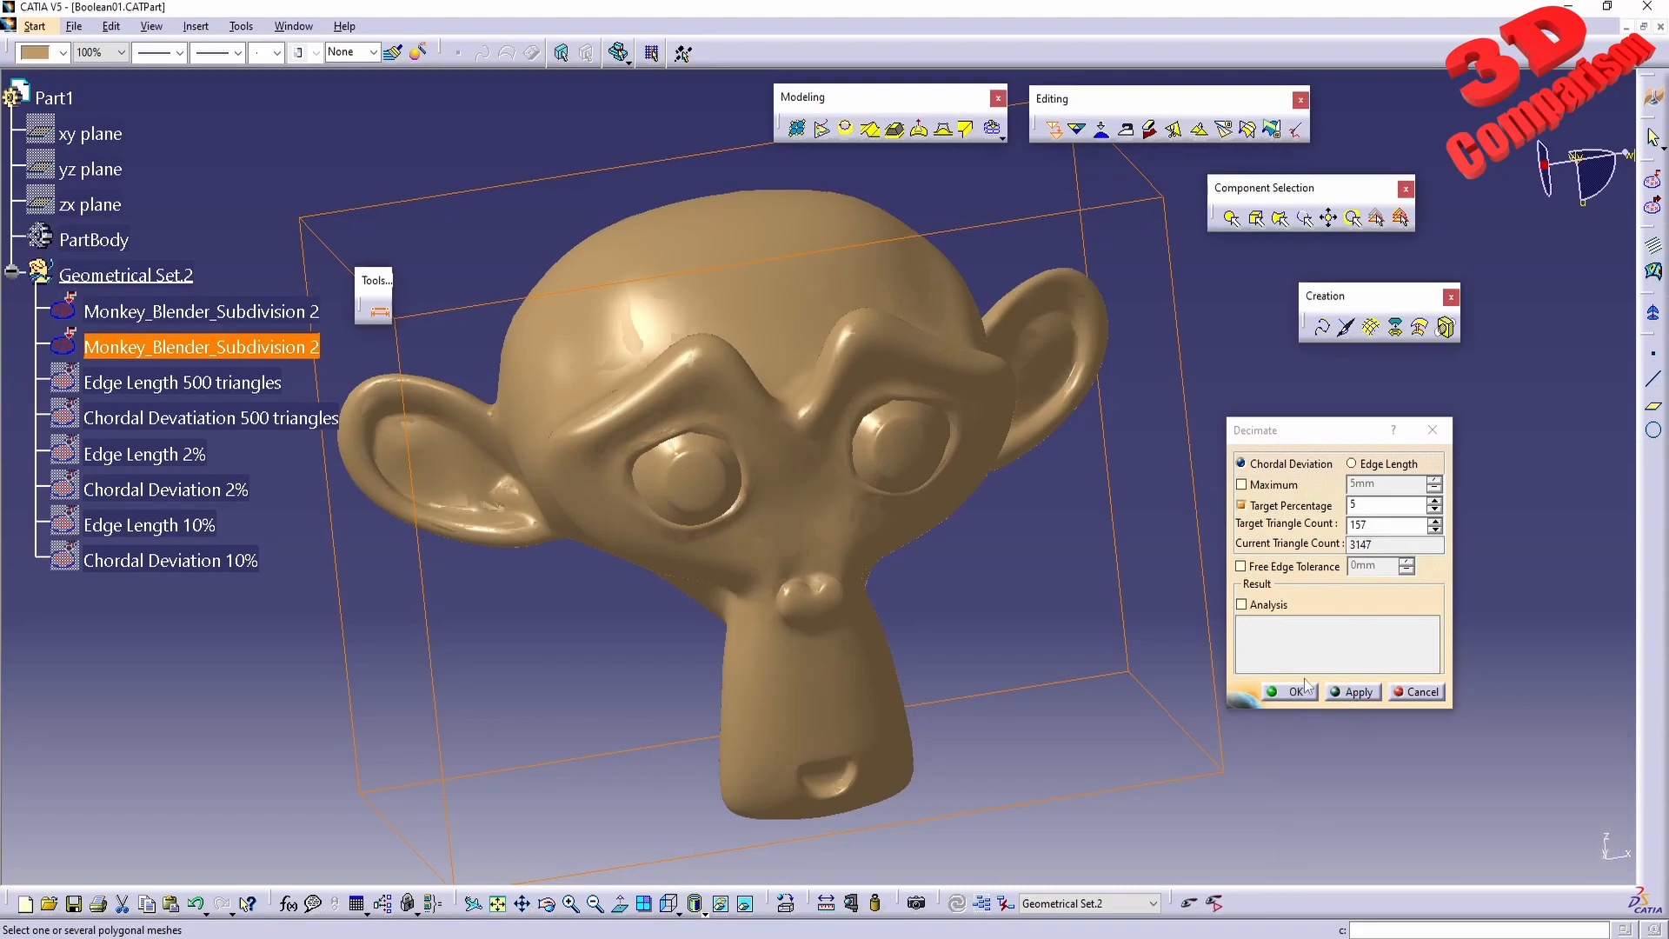
Hide the original Monkey_Blender_Subdivision 2 mesh and accept the decimation of the duplicate.
right_click(246, 304)
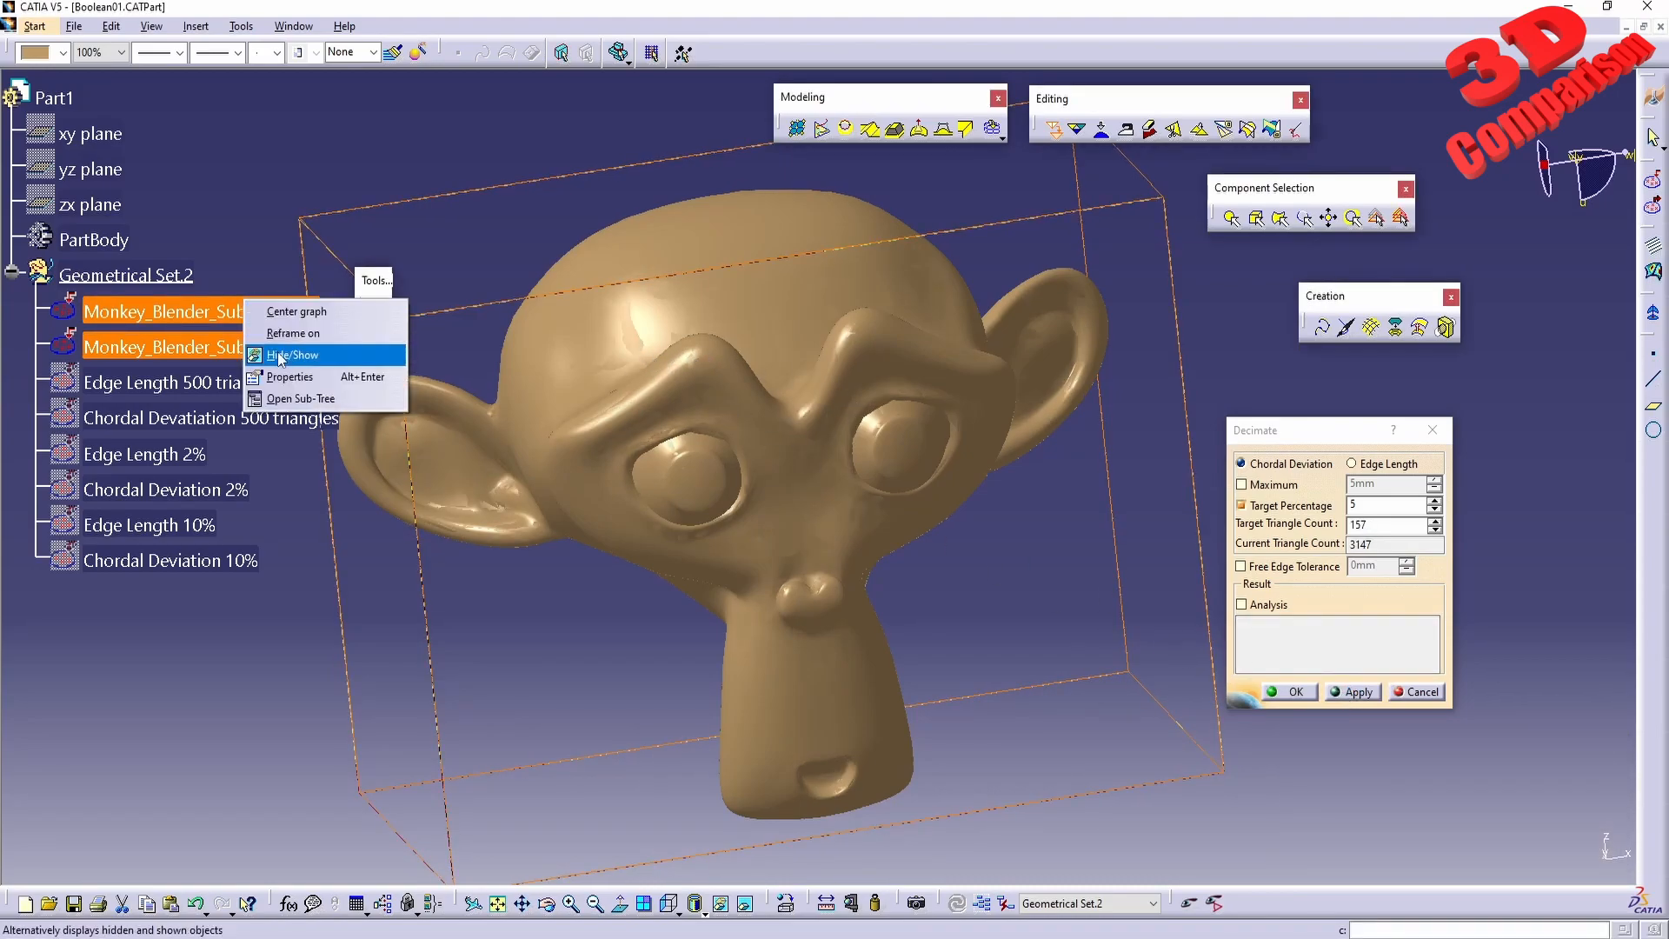
click(287, 356)
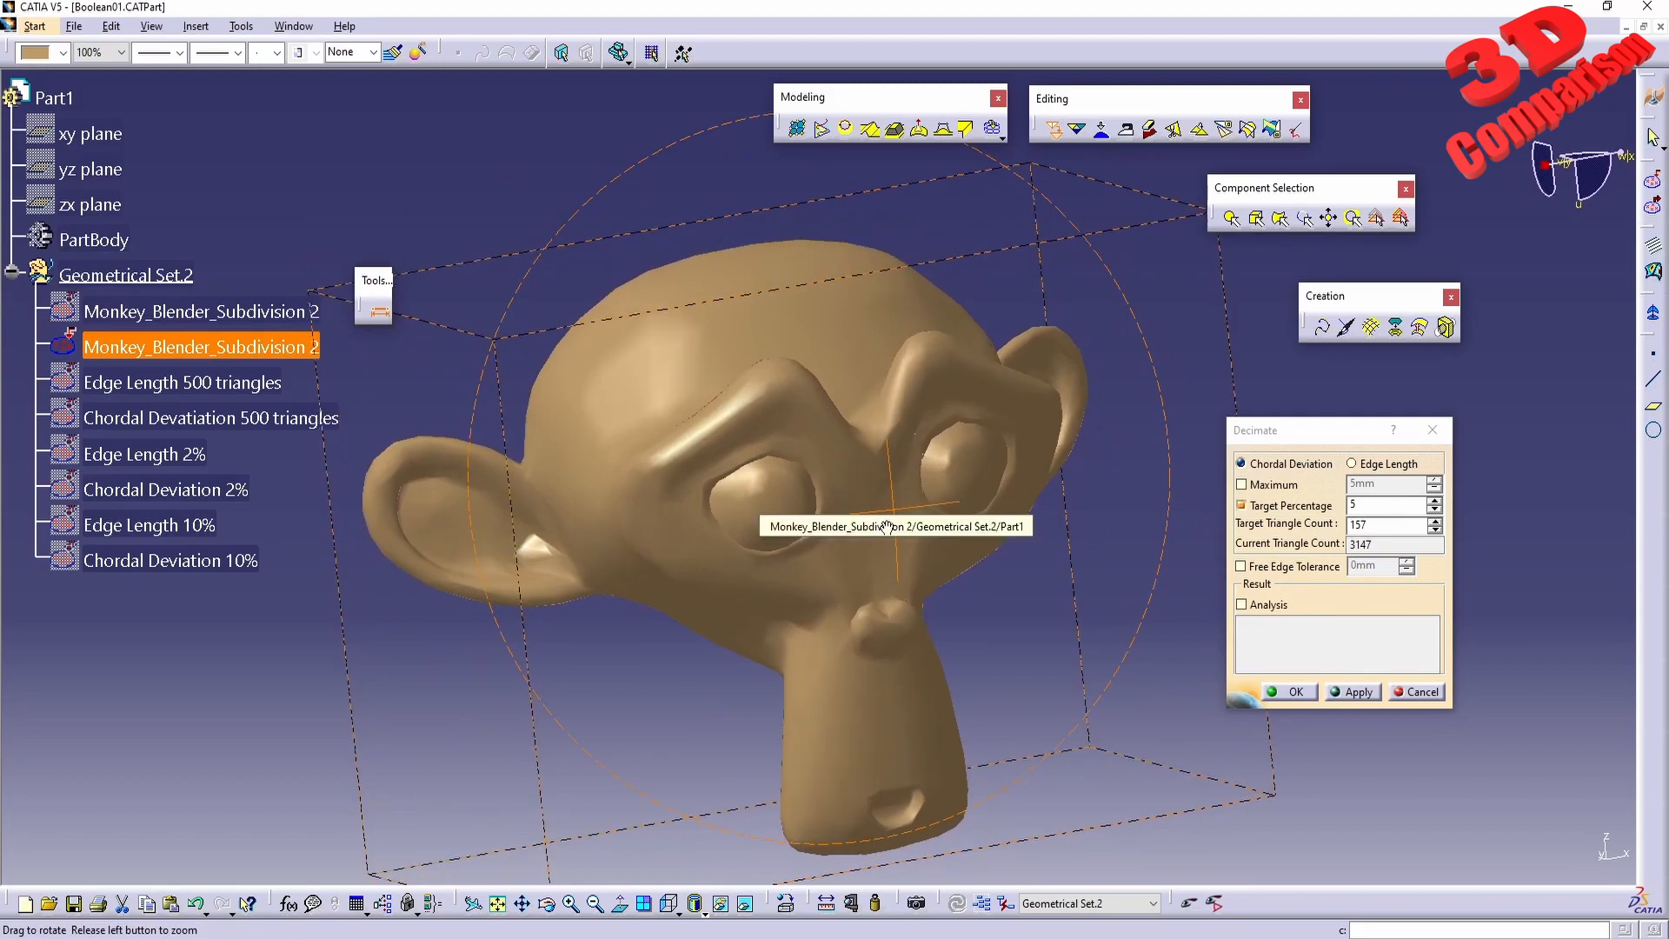
click(1294, 691)
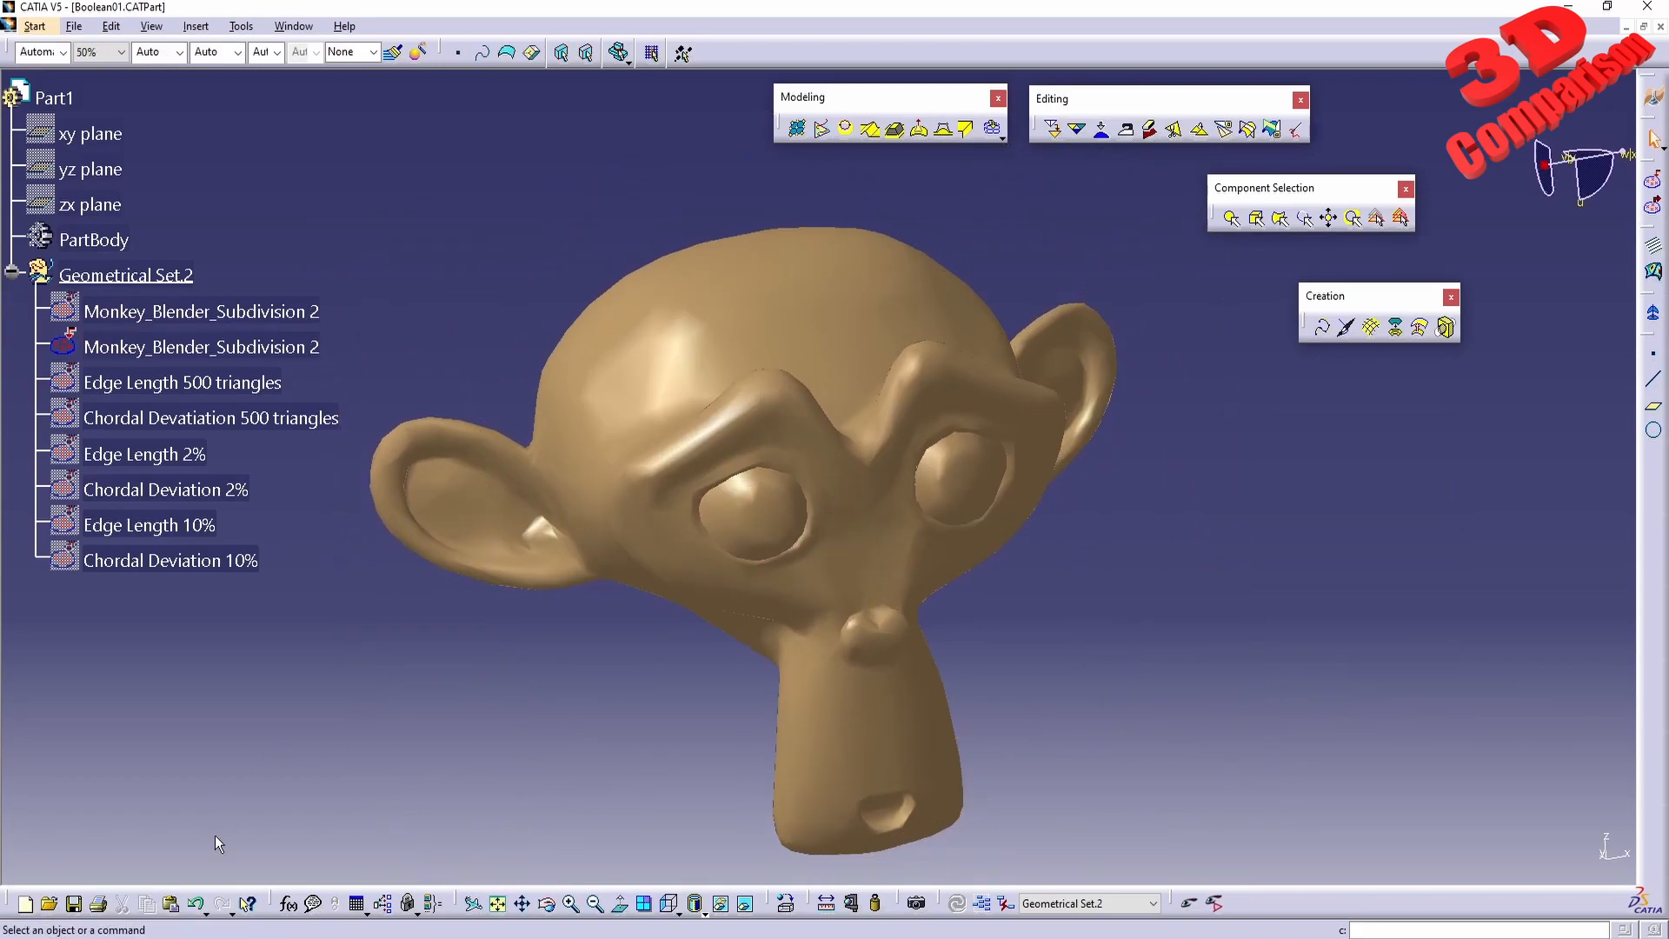
Show the original Monkey_Blender_Subdivision 2 mesh and hide its decimated duplicate.
right_click(228, 356)
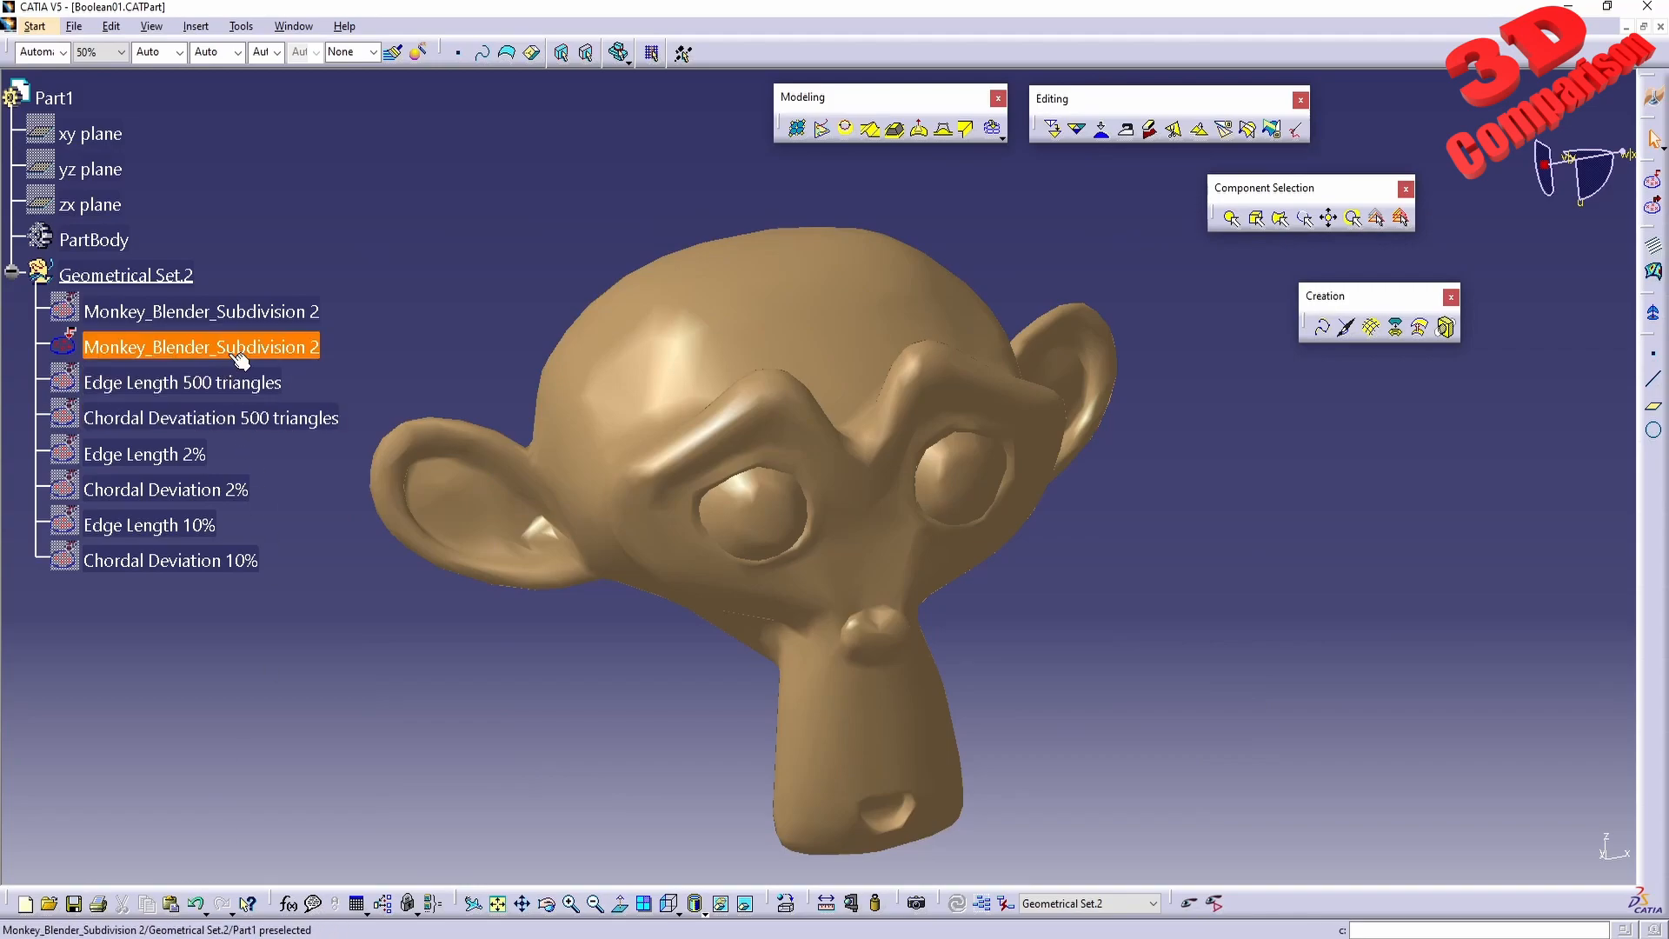
mouse_move(383, 722)
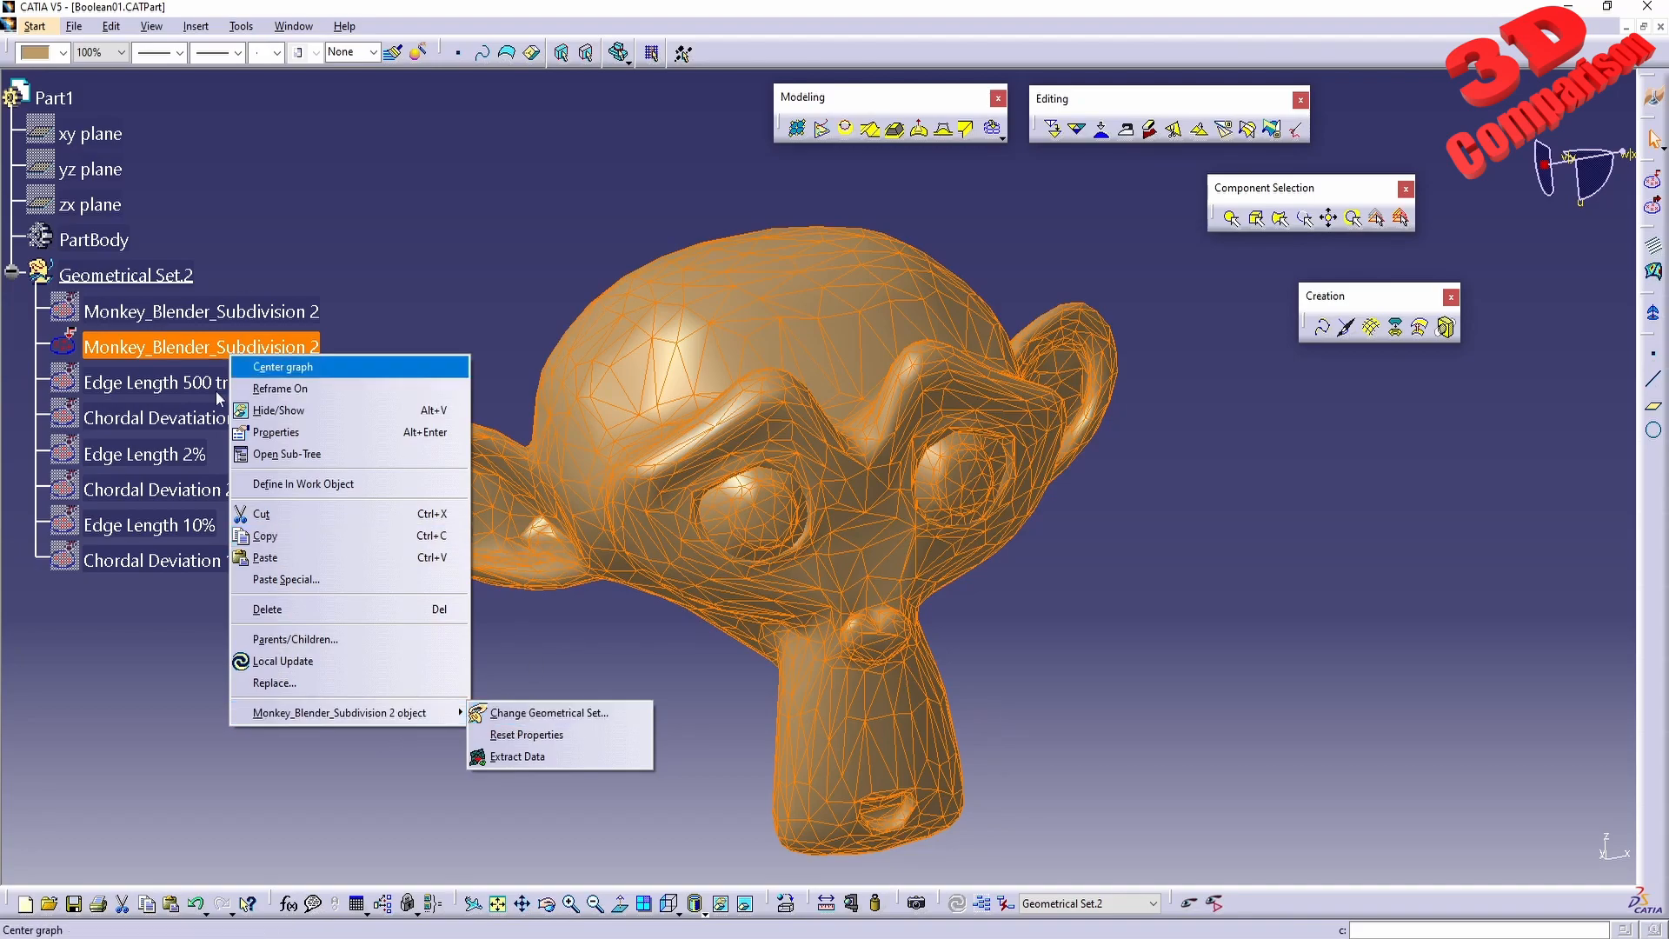
click(146, 620)
right_click(227, 311)
click(258, 365)
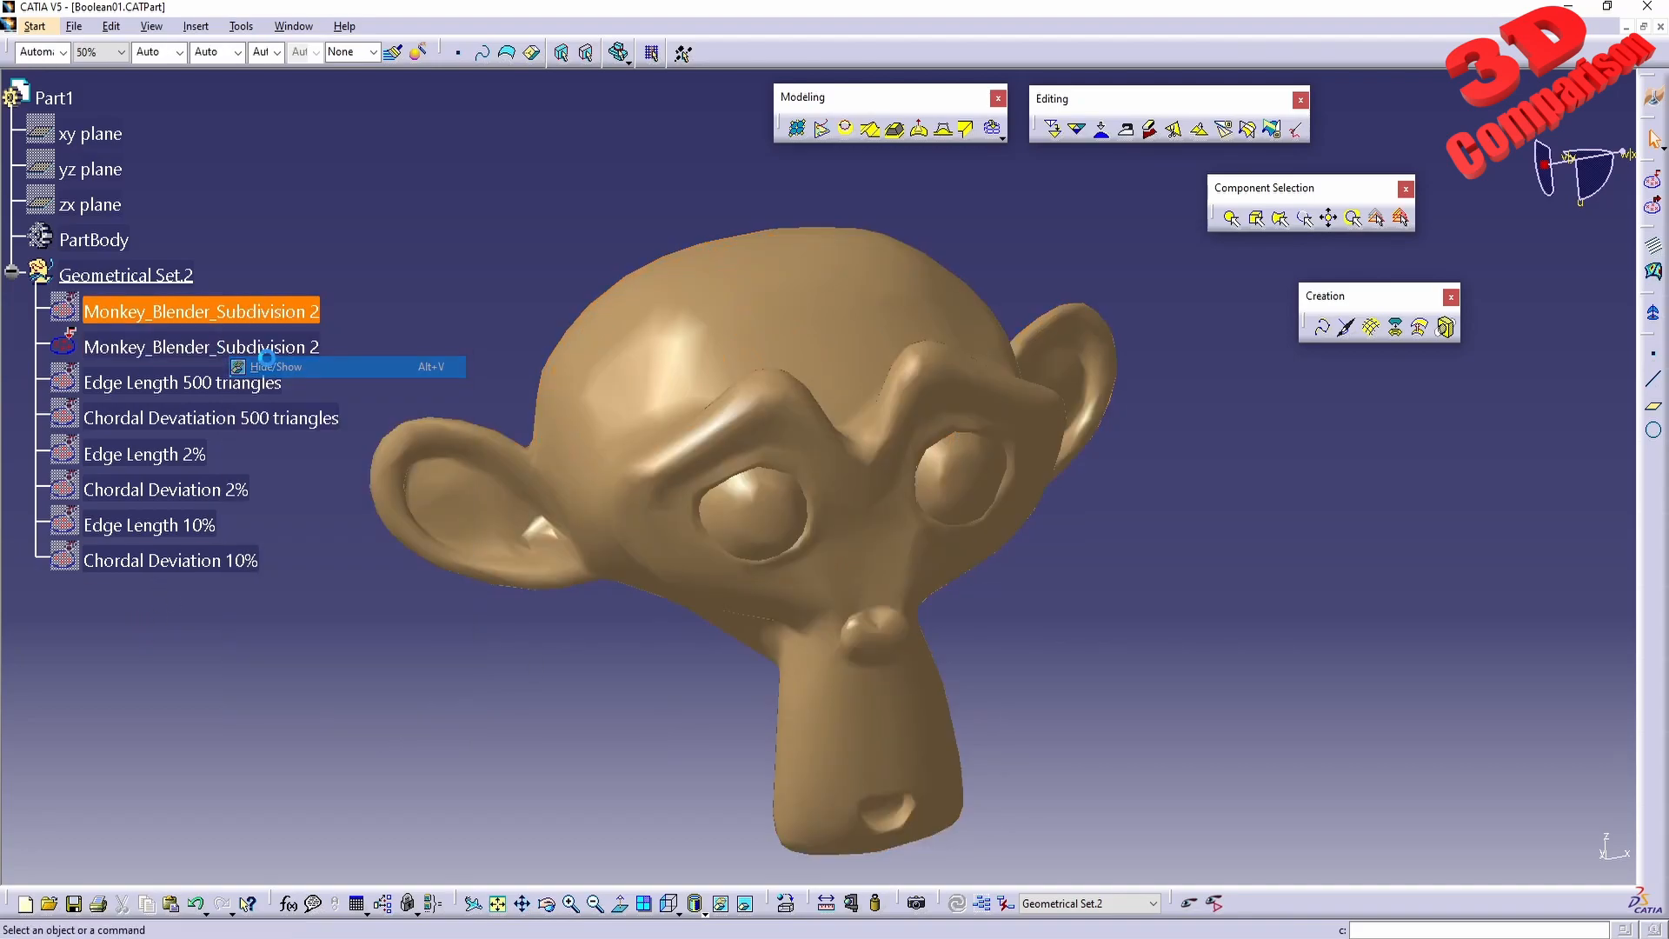
right_click(270, 344)
click(320, 398)
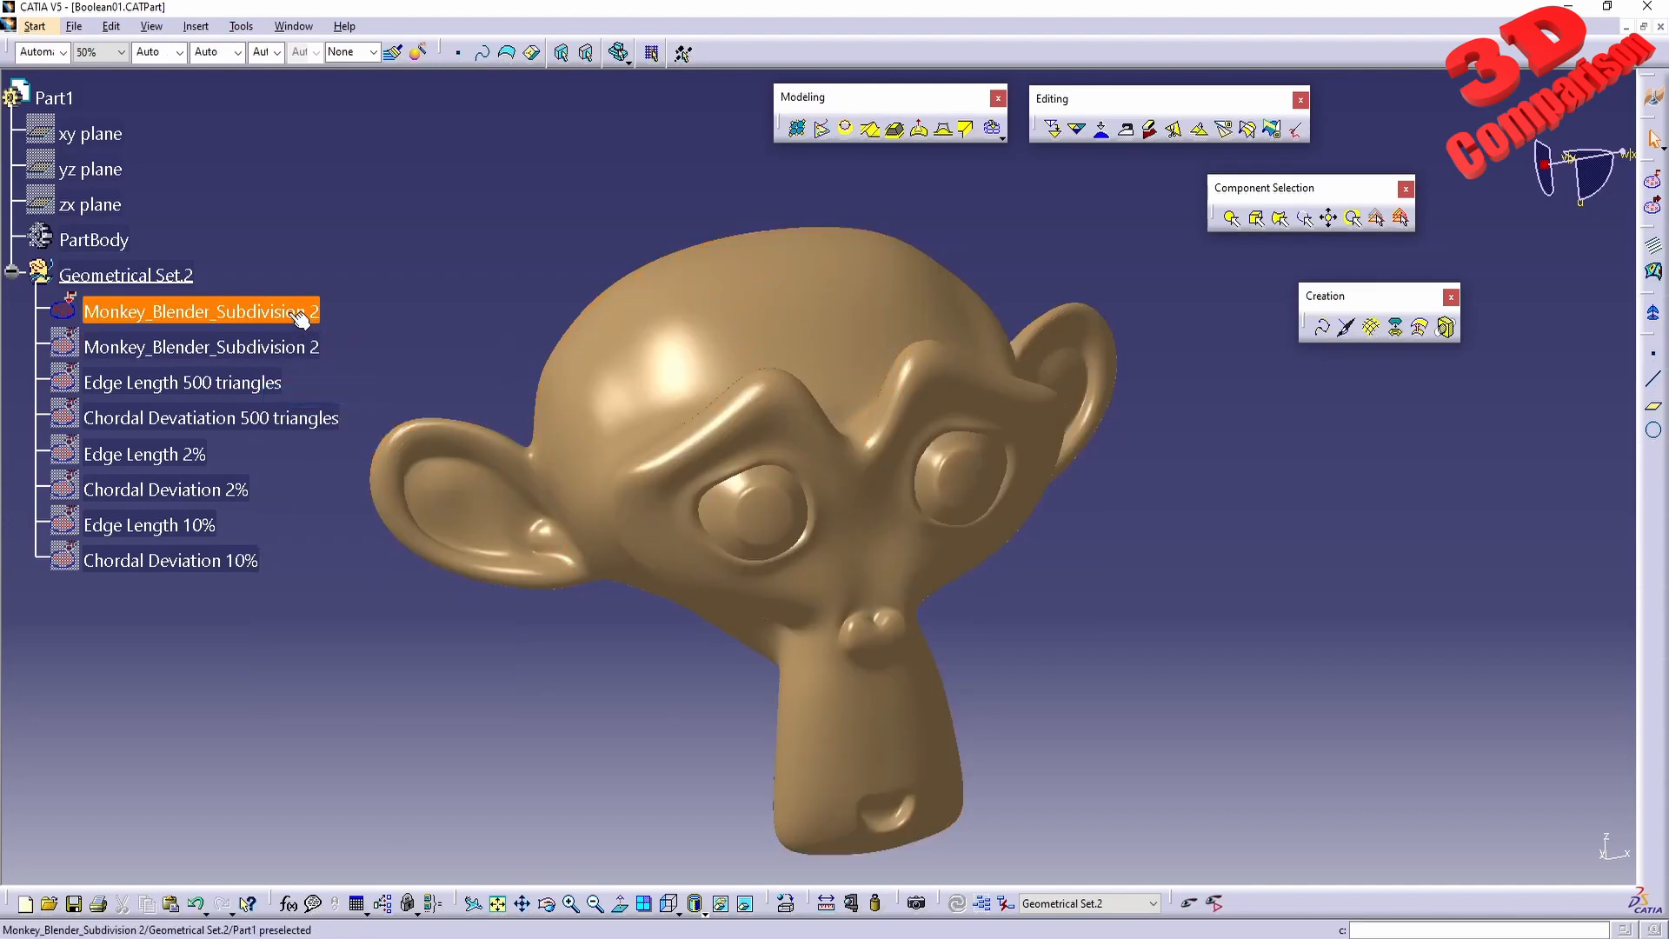
Apply a Chordal Deviation decimation with a target triangle count of 25 to the original monkey mesh as a trial.
click(200, 311)
click(1053, 129)
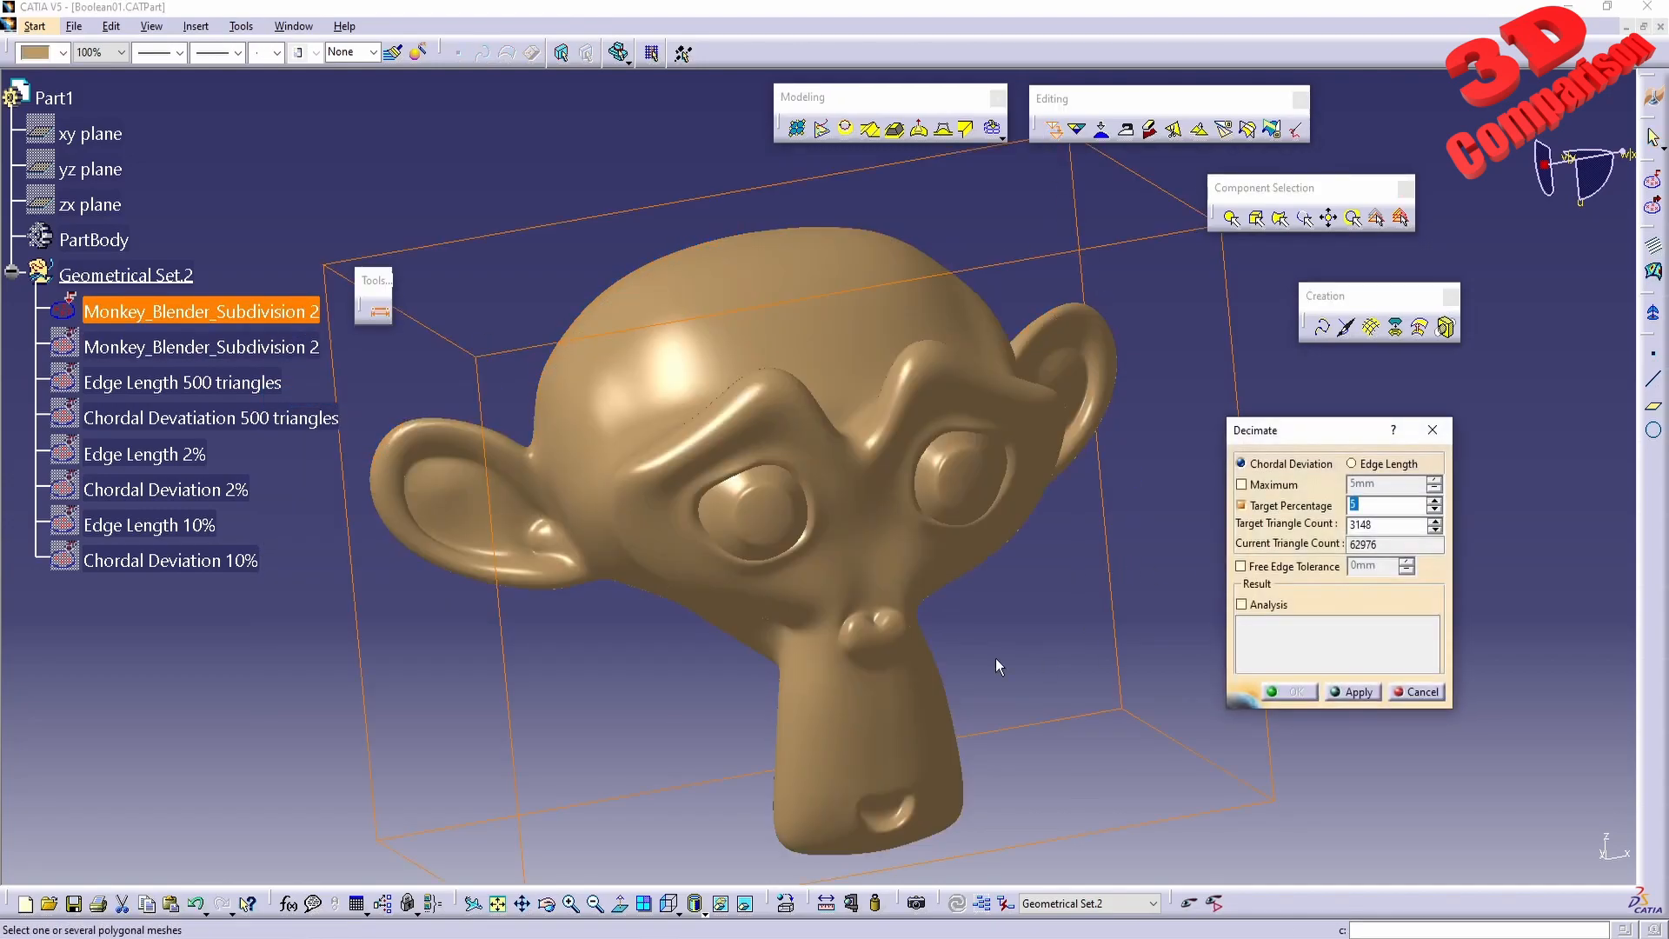
middle_drag(978, 569, 1043, 510)
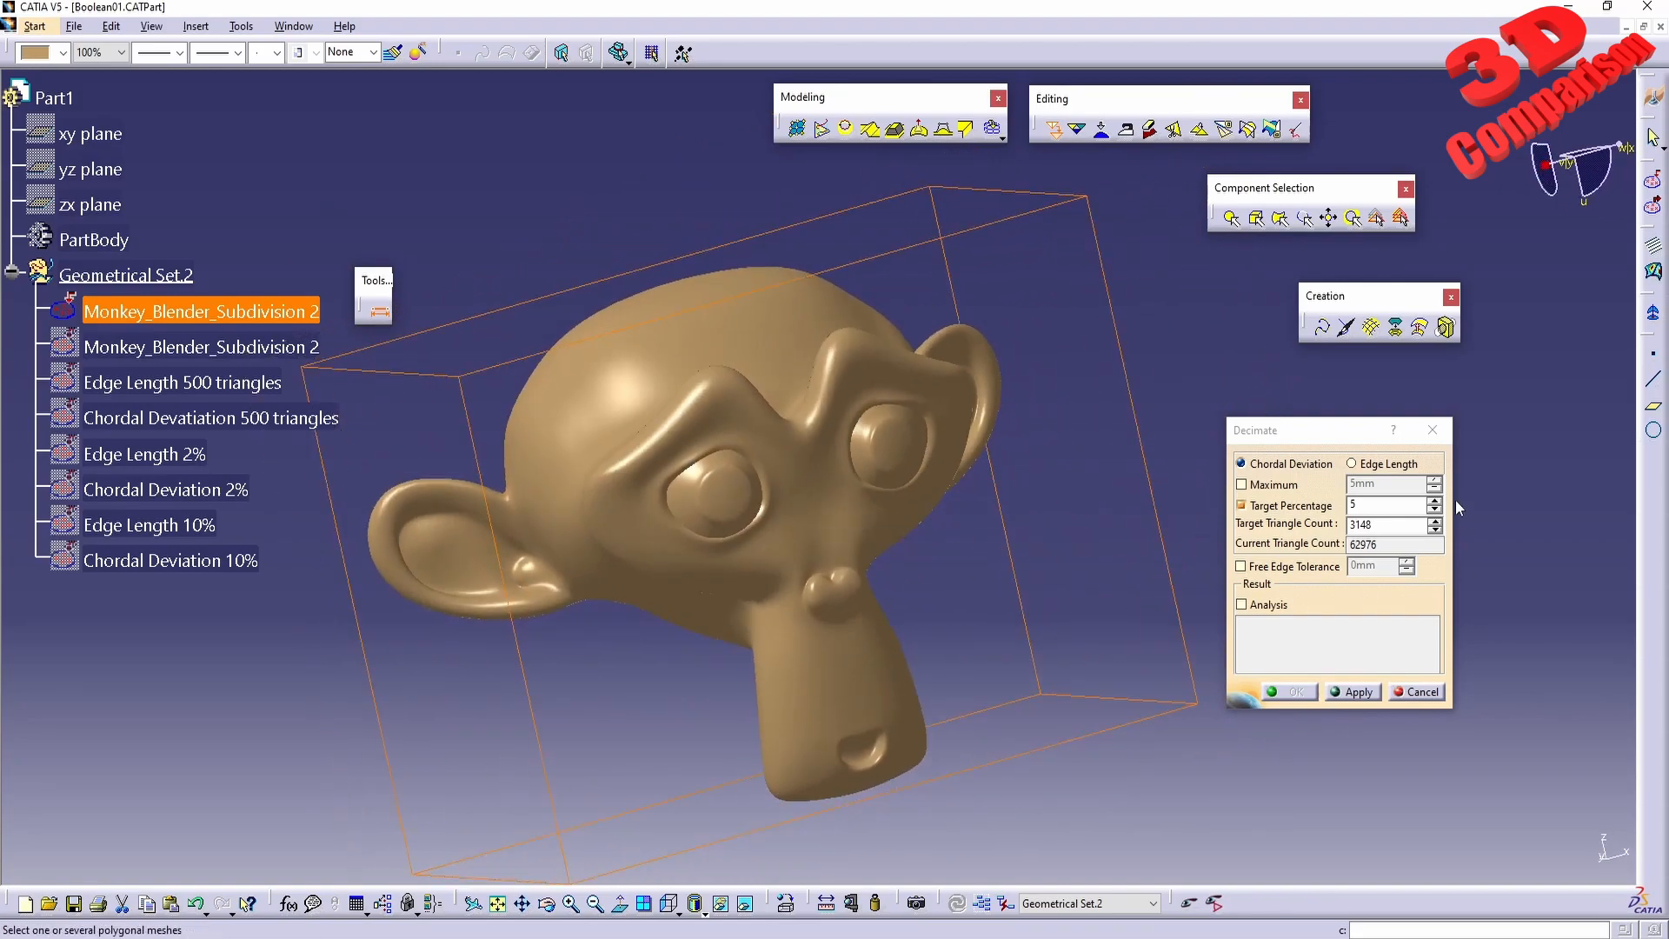
double_click(1384, 528)
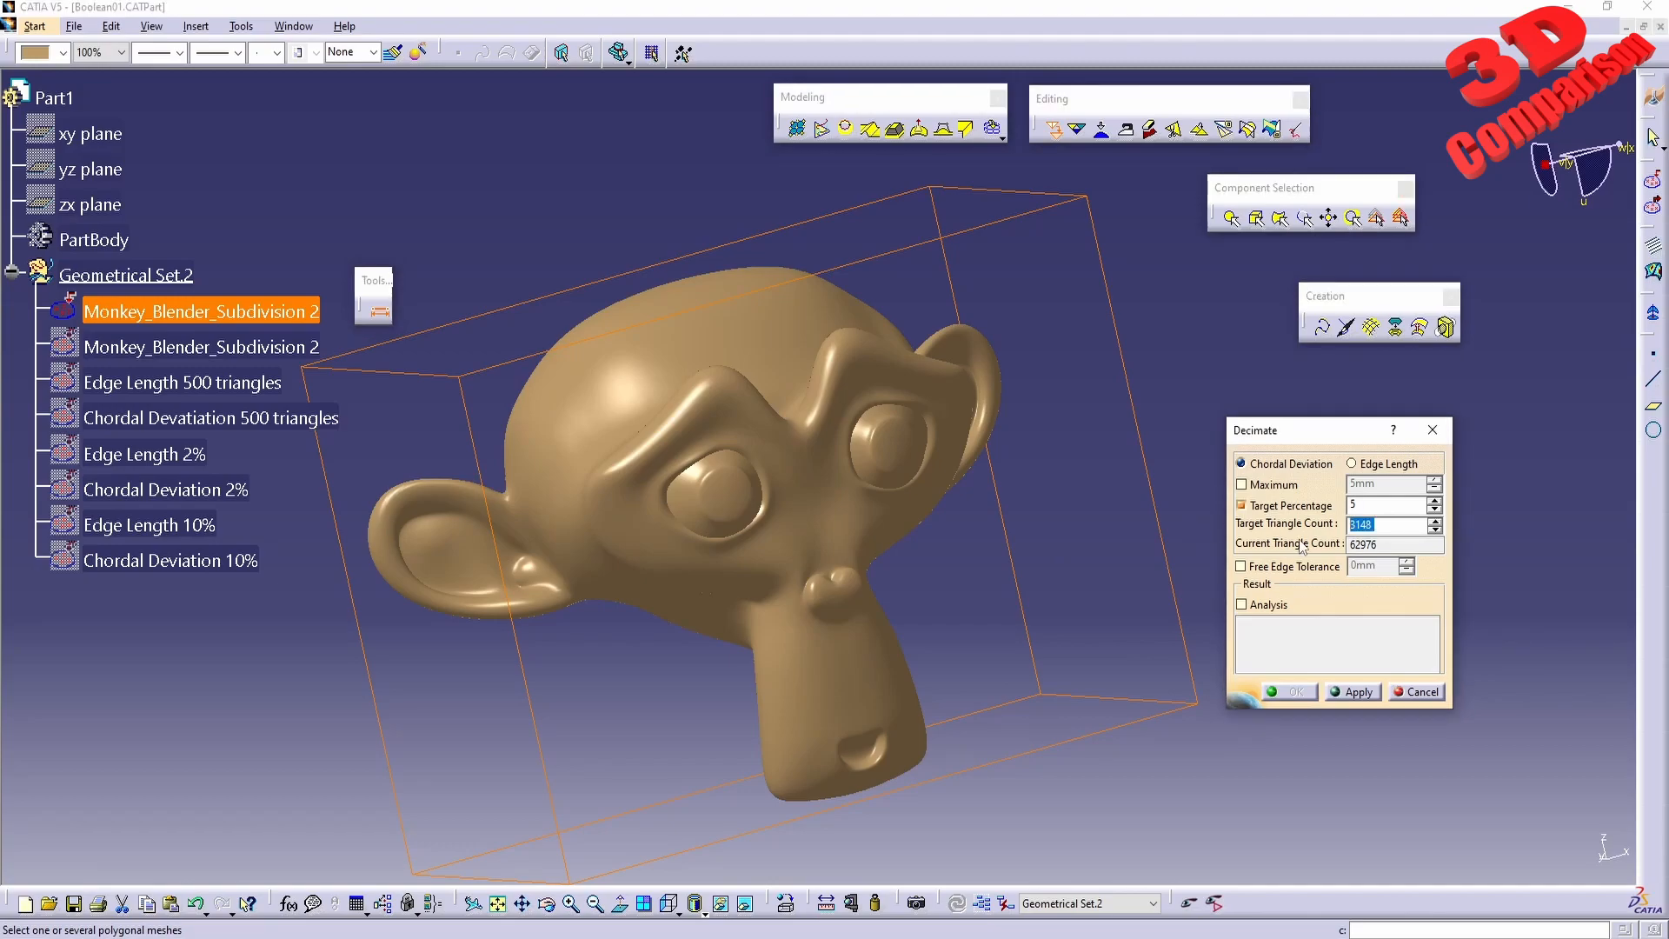
middle_drag(745, 510, 1145, 552)
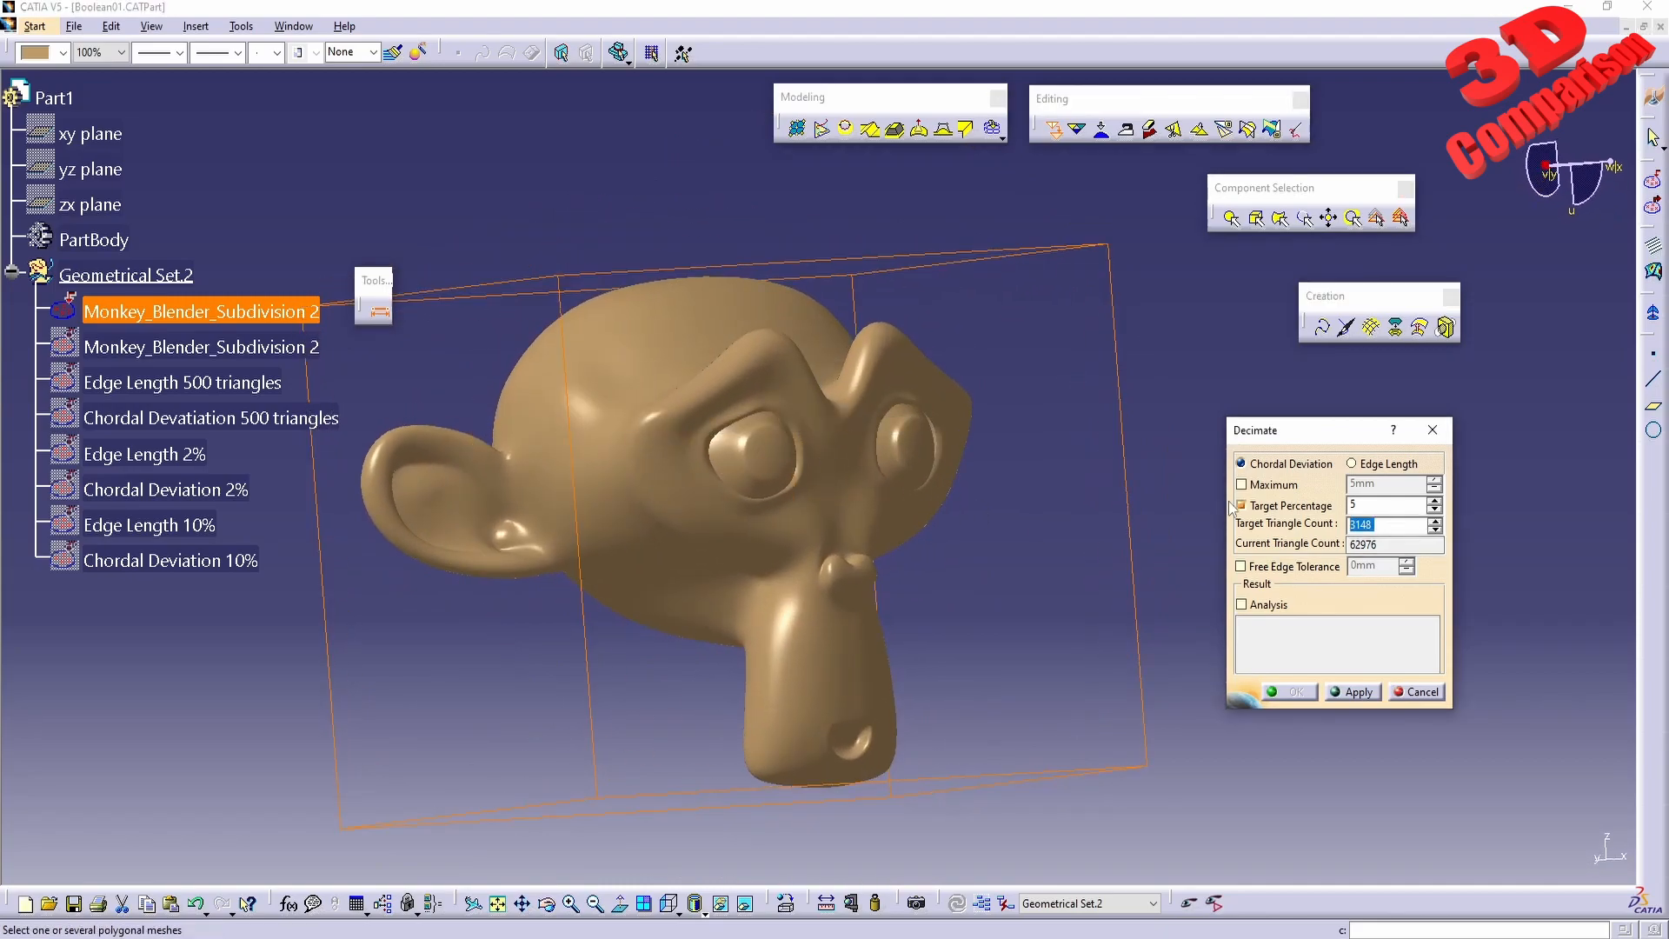
text(25)
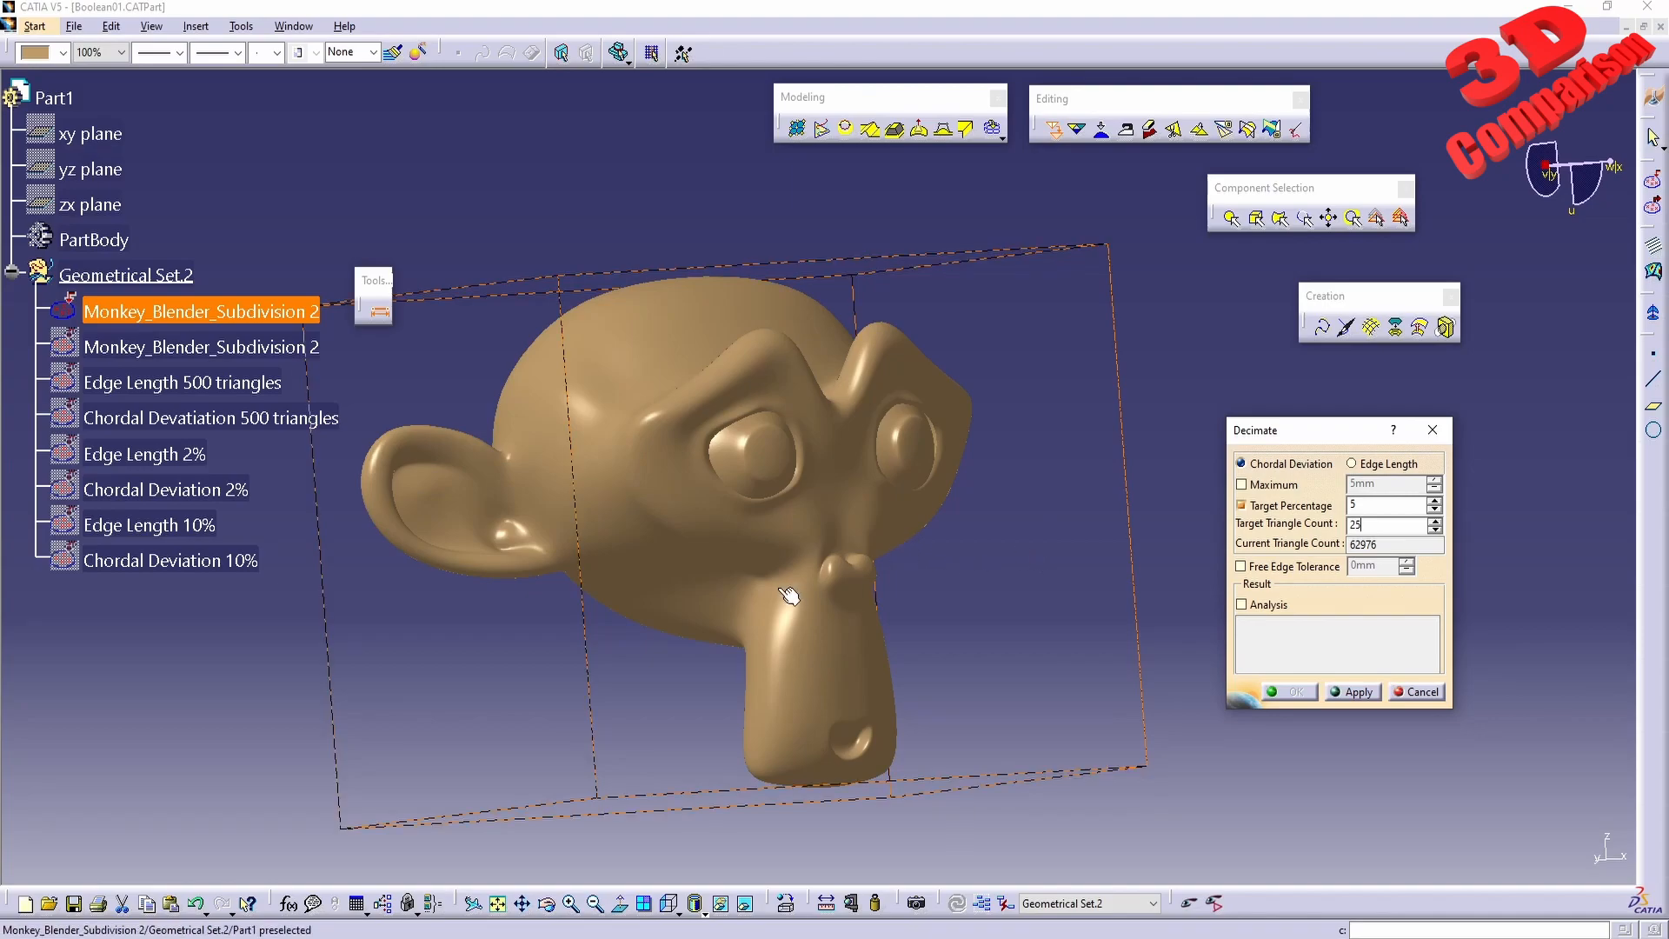
click(1357, 693)
middle_drag(913, 392, 736, 437)
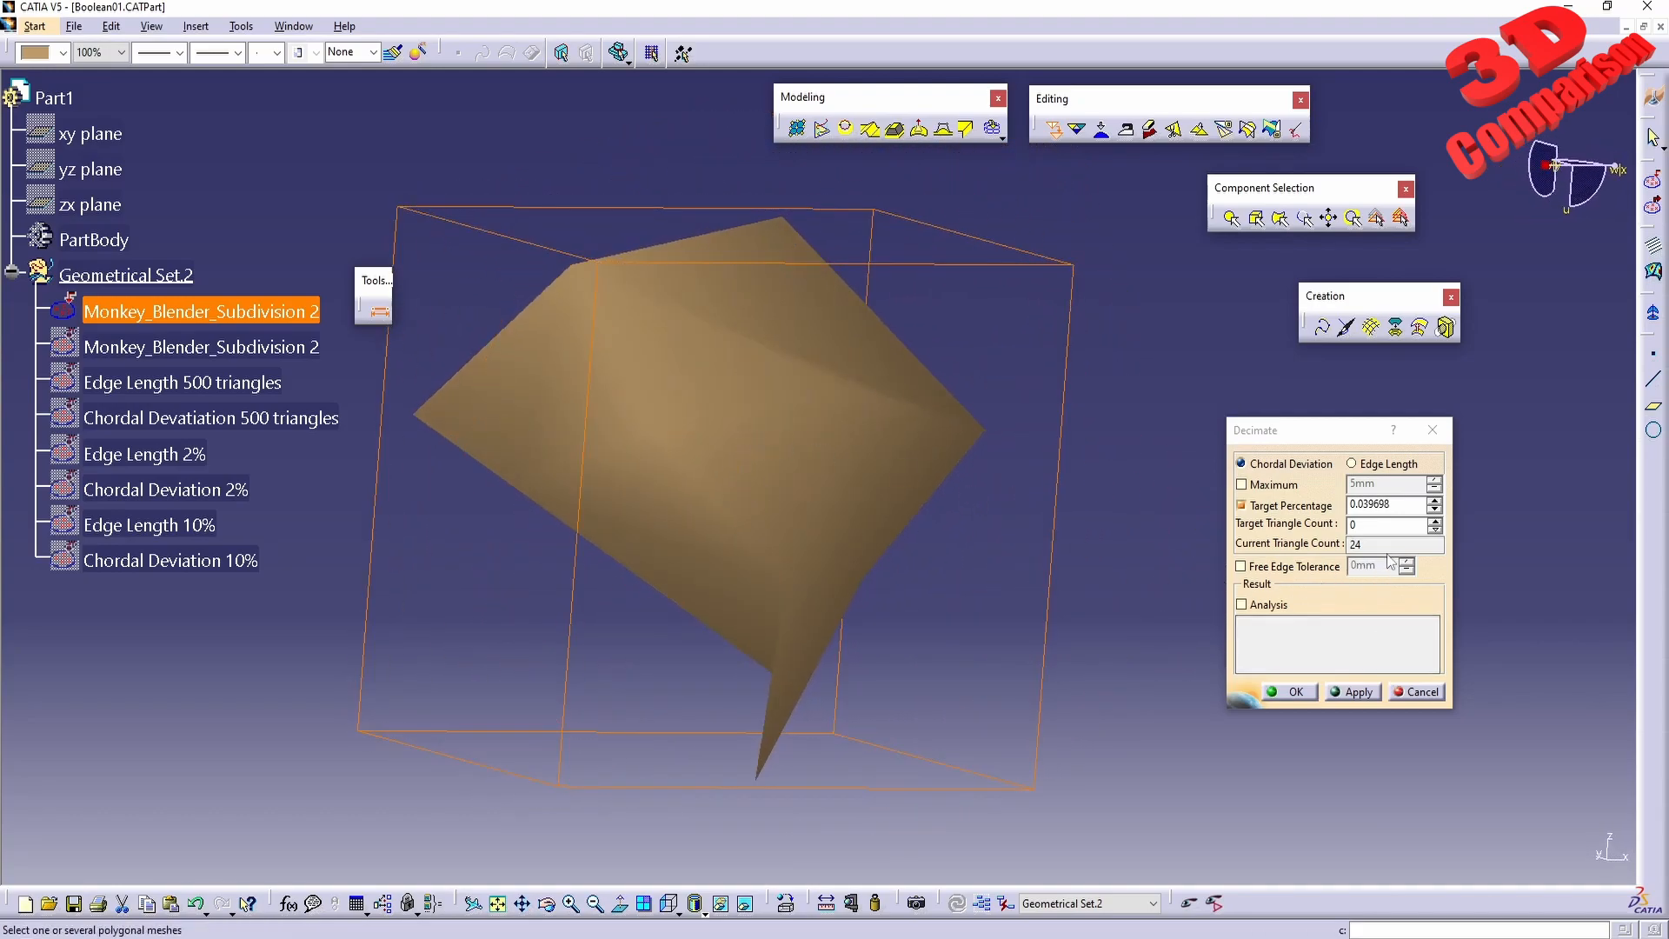
Try a target triangle count of 50 on the decimated mesh and cancel the decimation.
drag(1382, 548, 1250, 531)
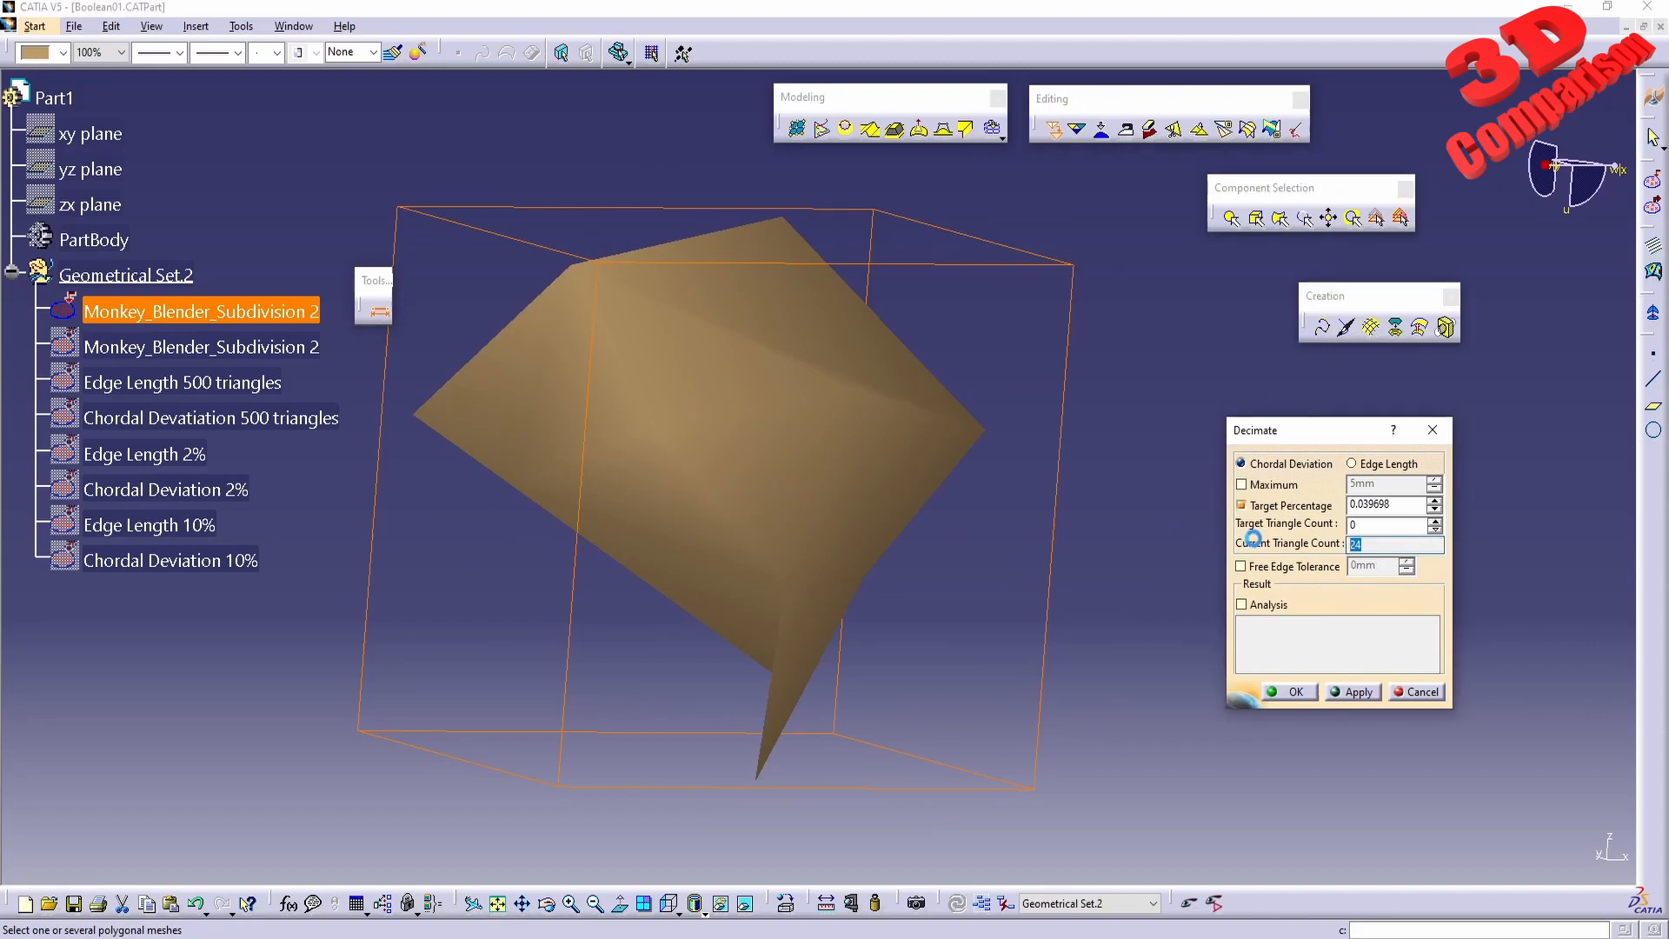
drag(1379, 521, 1214, 511)
text(50)
click(1353, 692)
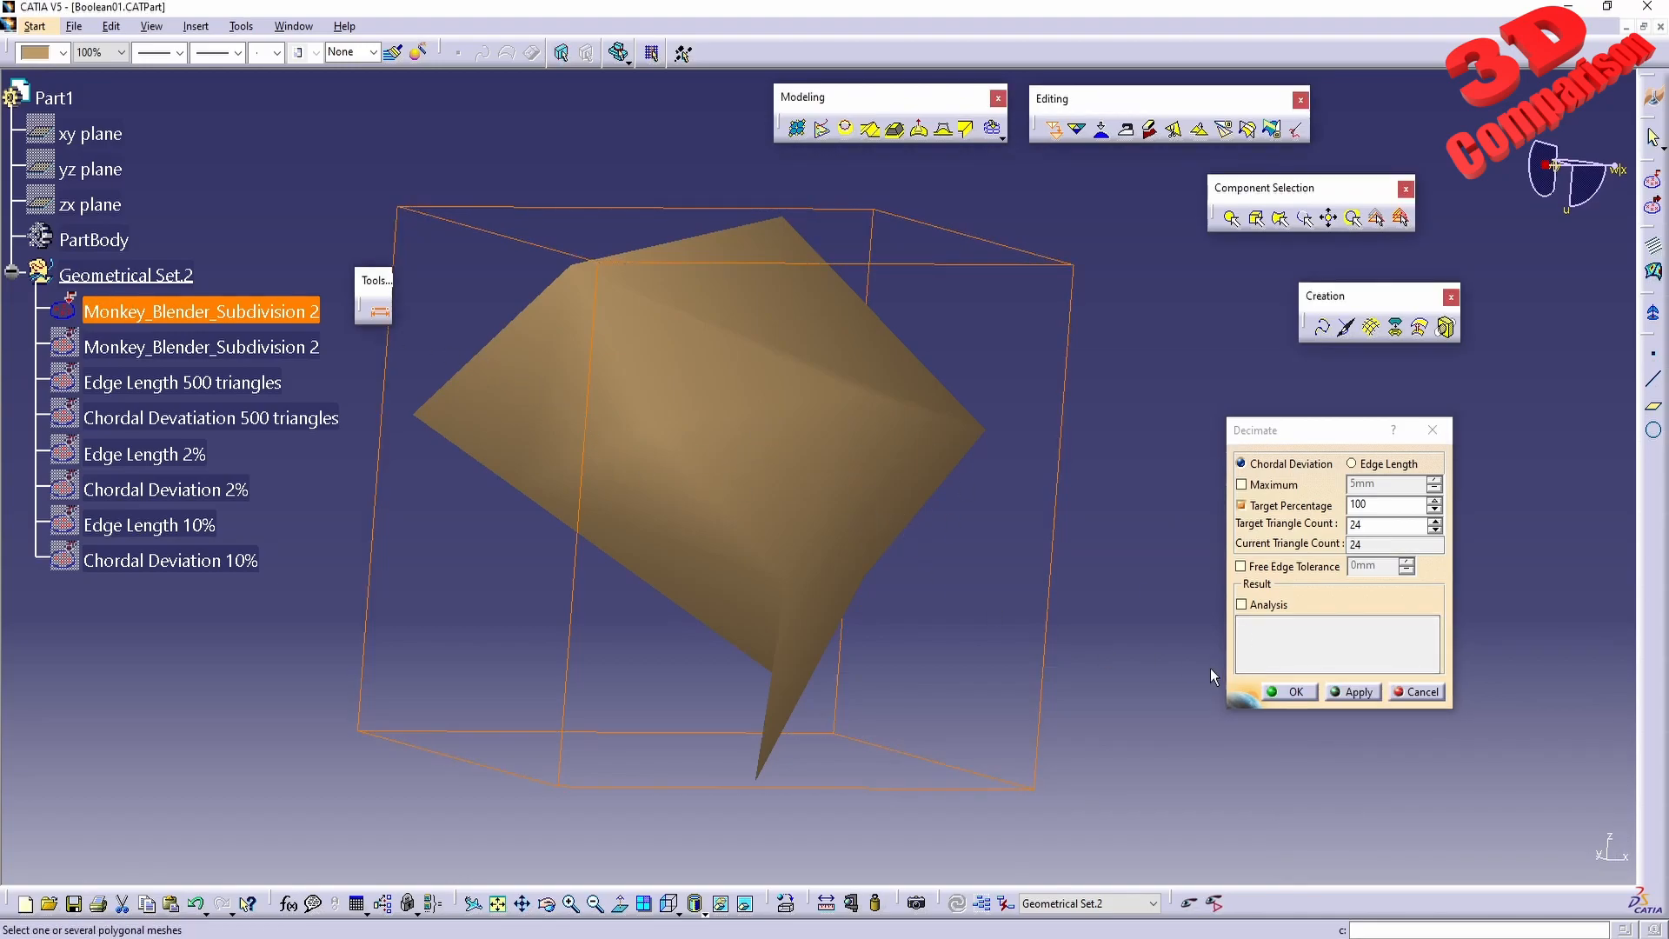
click(1415, 693)
click(1304, 555)
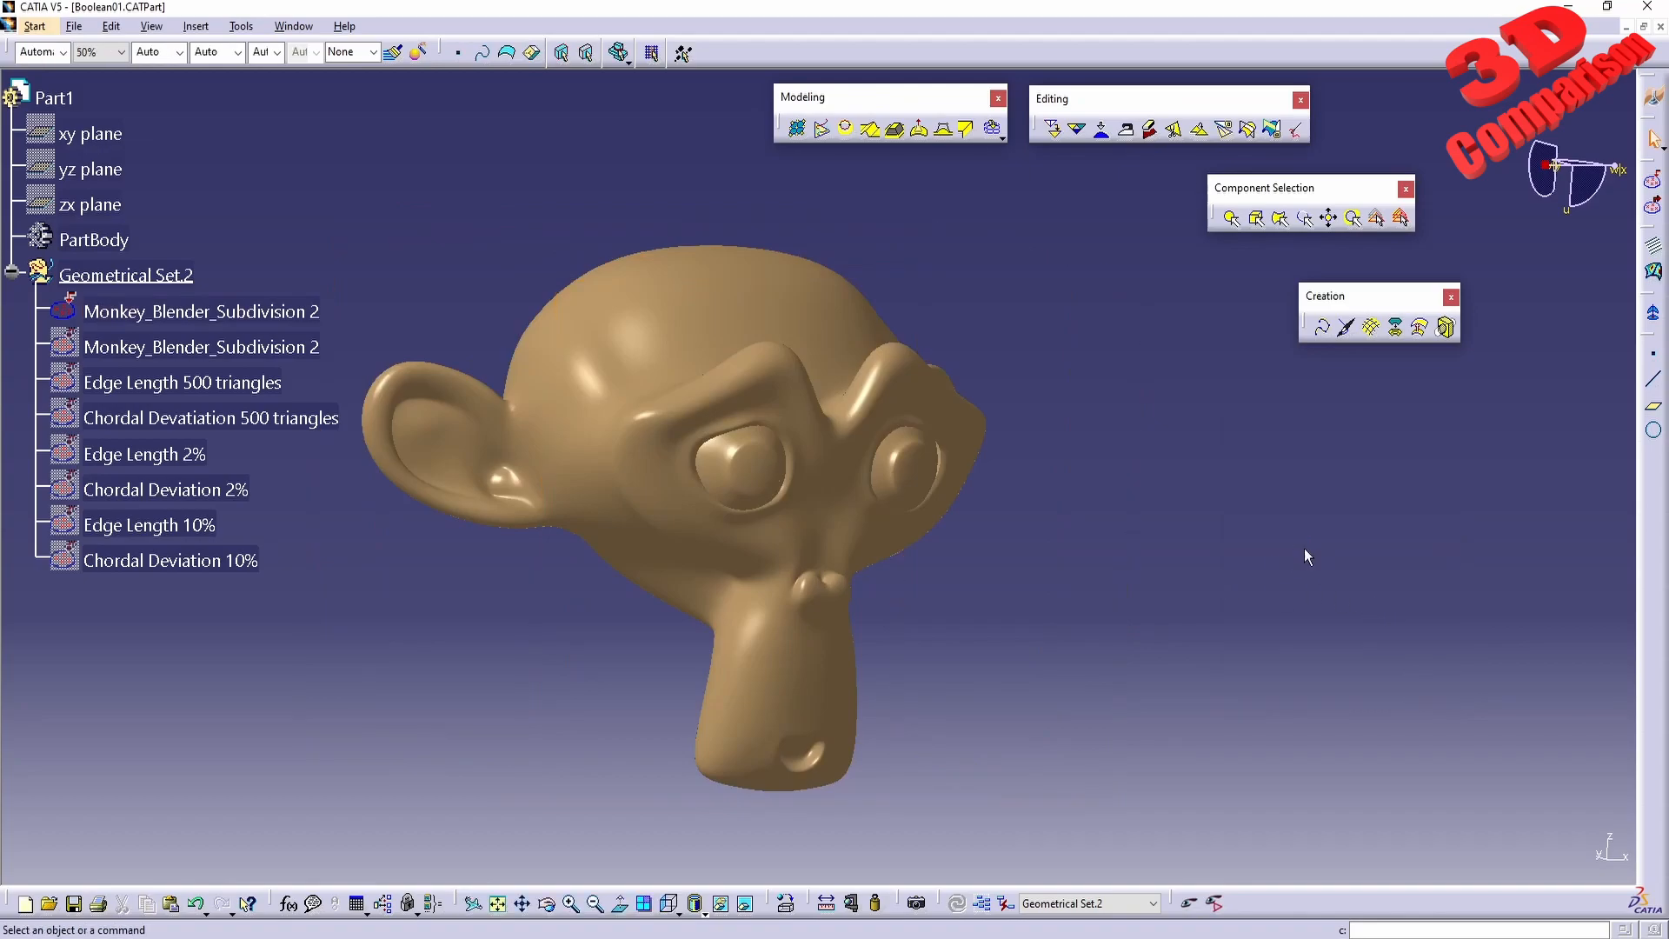
Try an Edge Length decimation with a target triangle count of 150 on the original mesh, inspect the shape and cancel it.
click(850, 556)
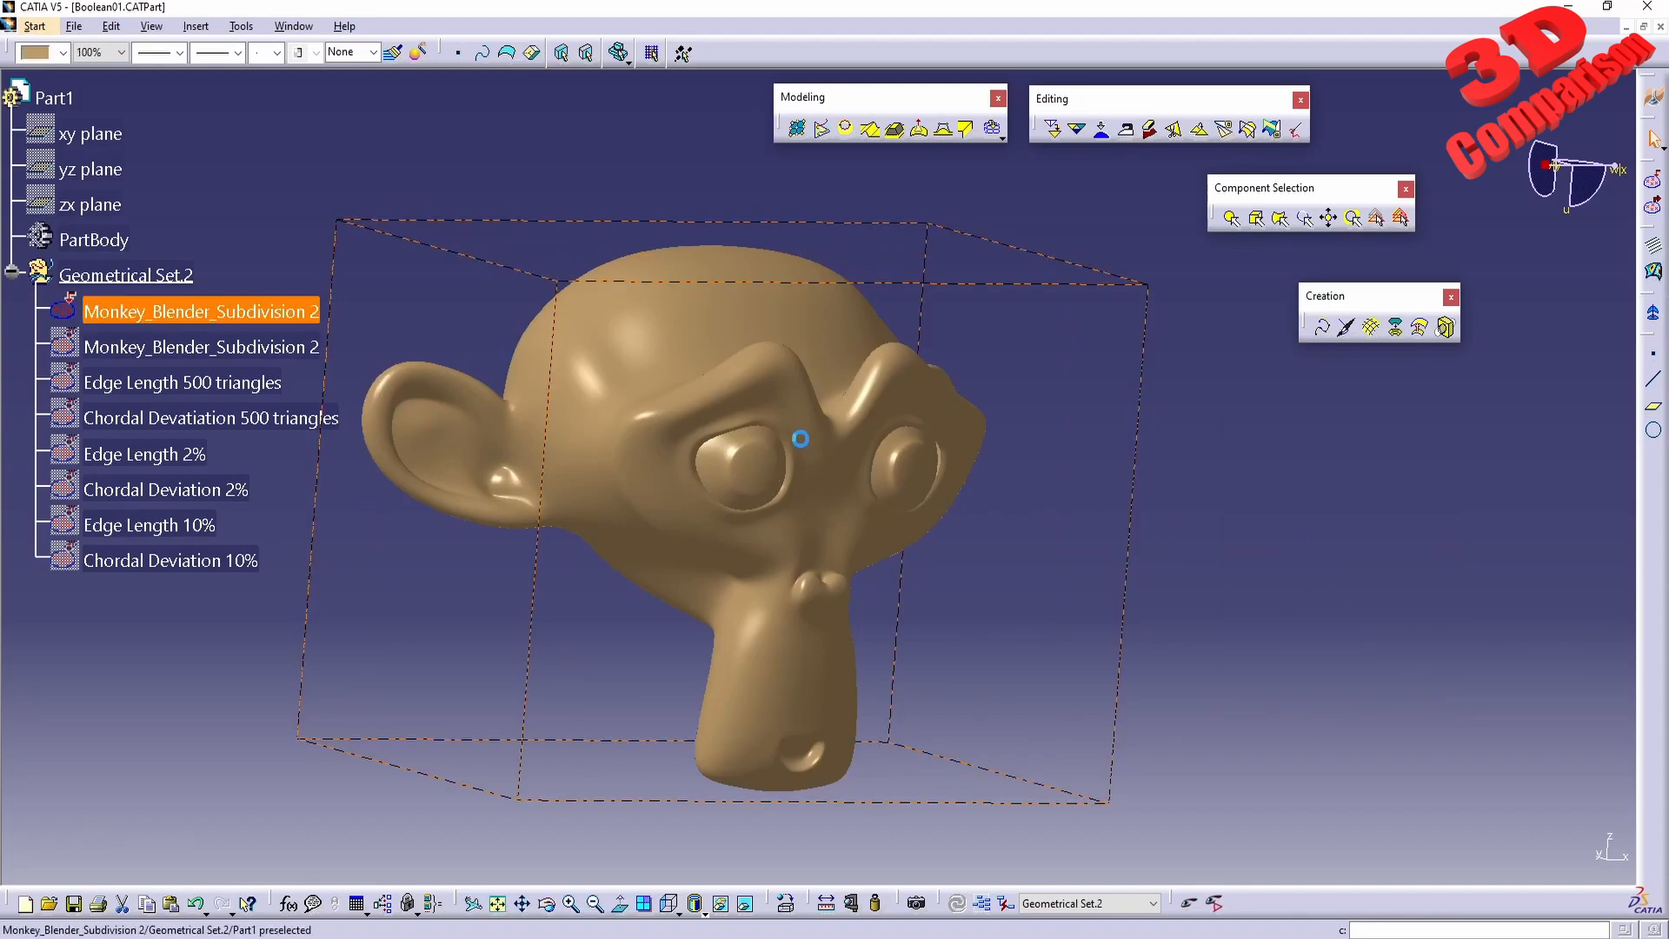
click(1051, 130)
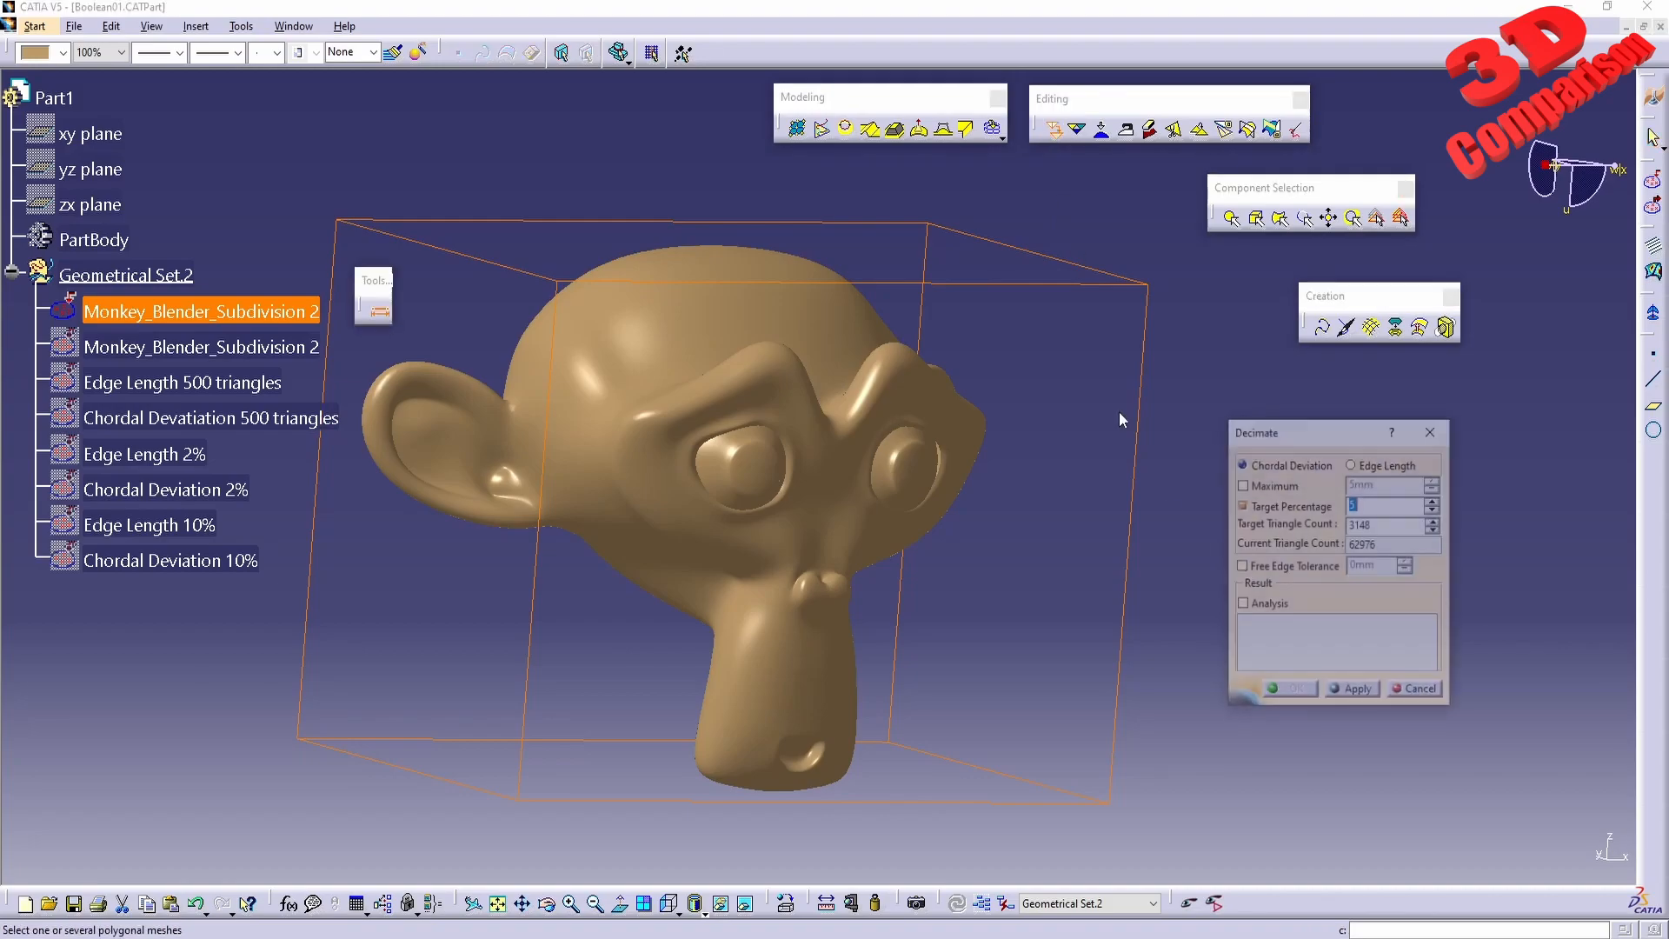
click(1372, 465)
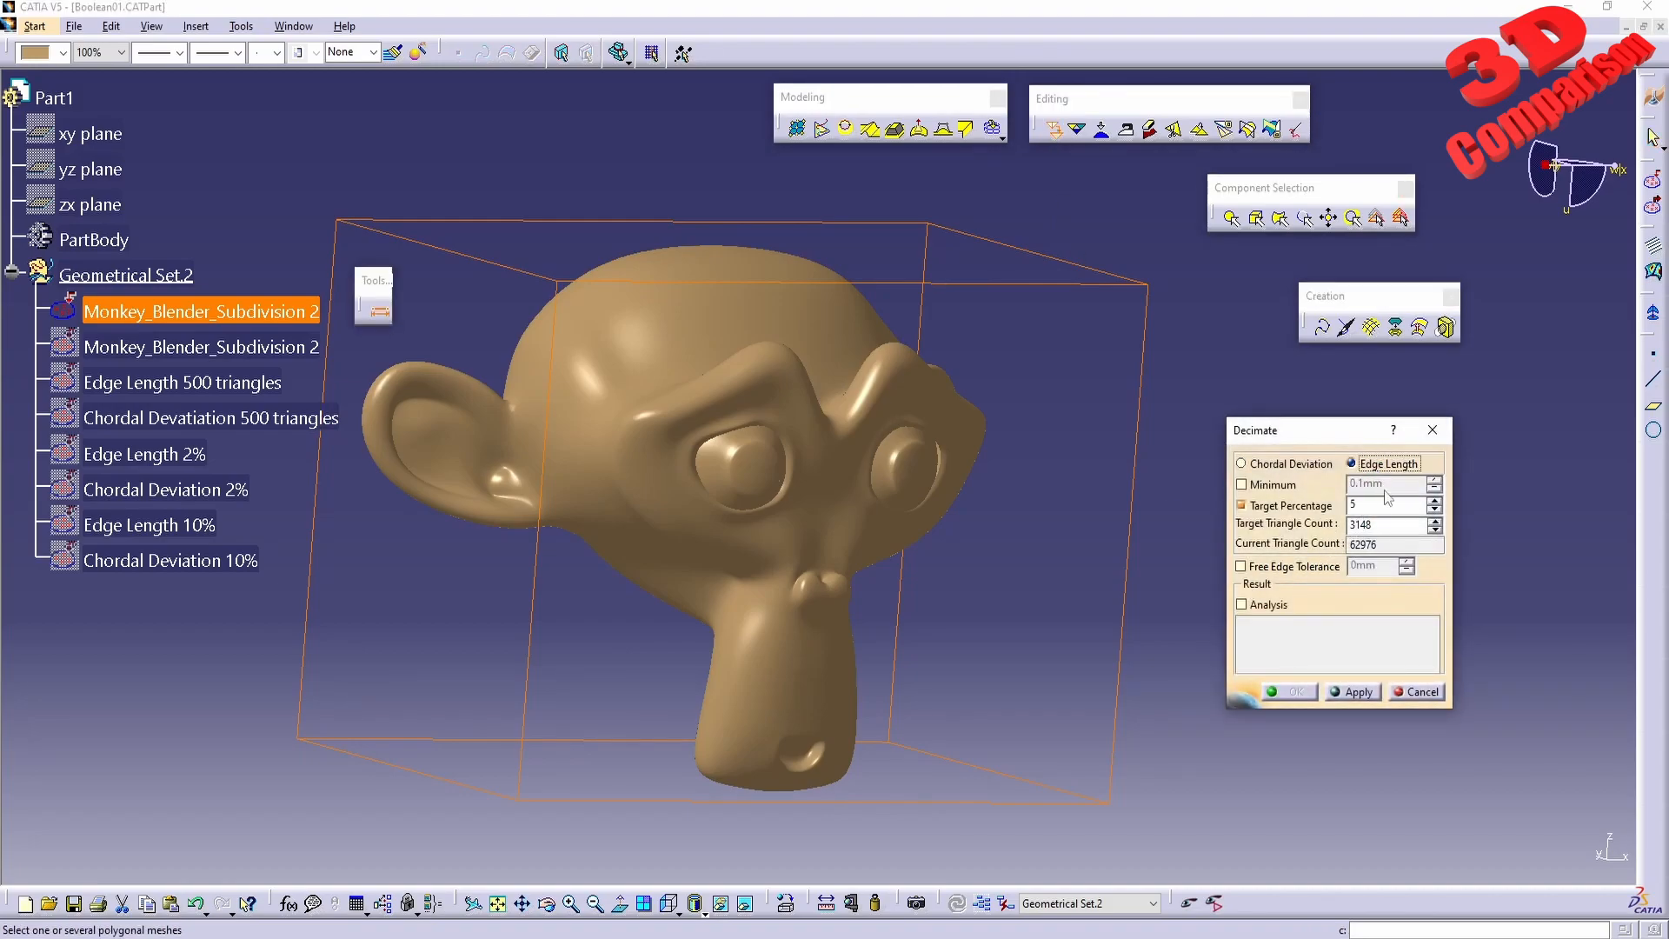
double_click(1386, 524)
text(150)
click(1354, 692)
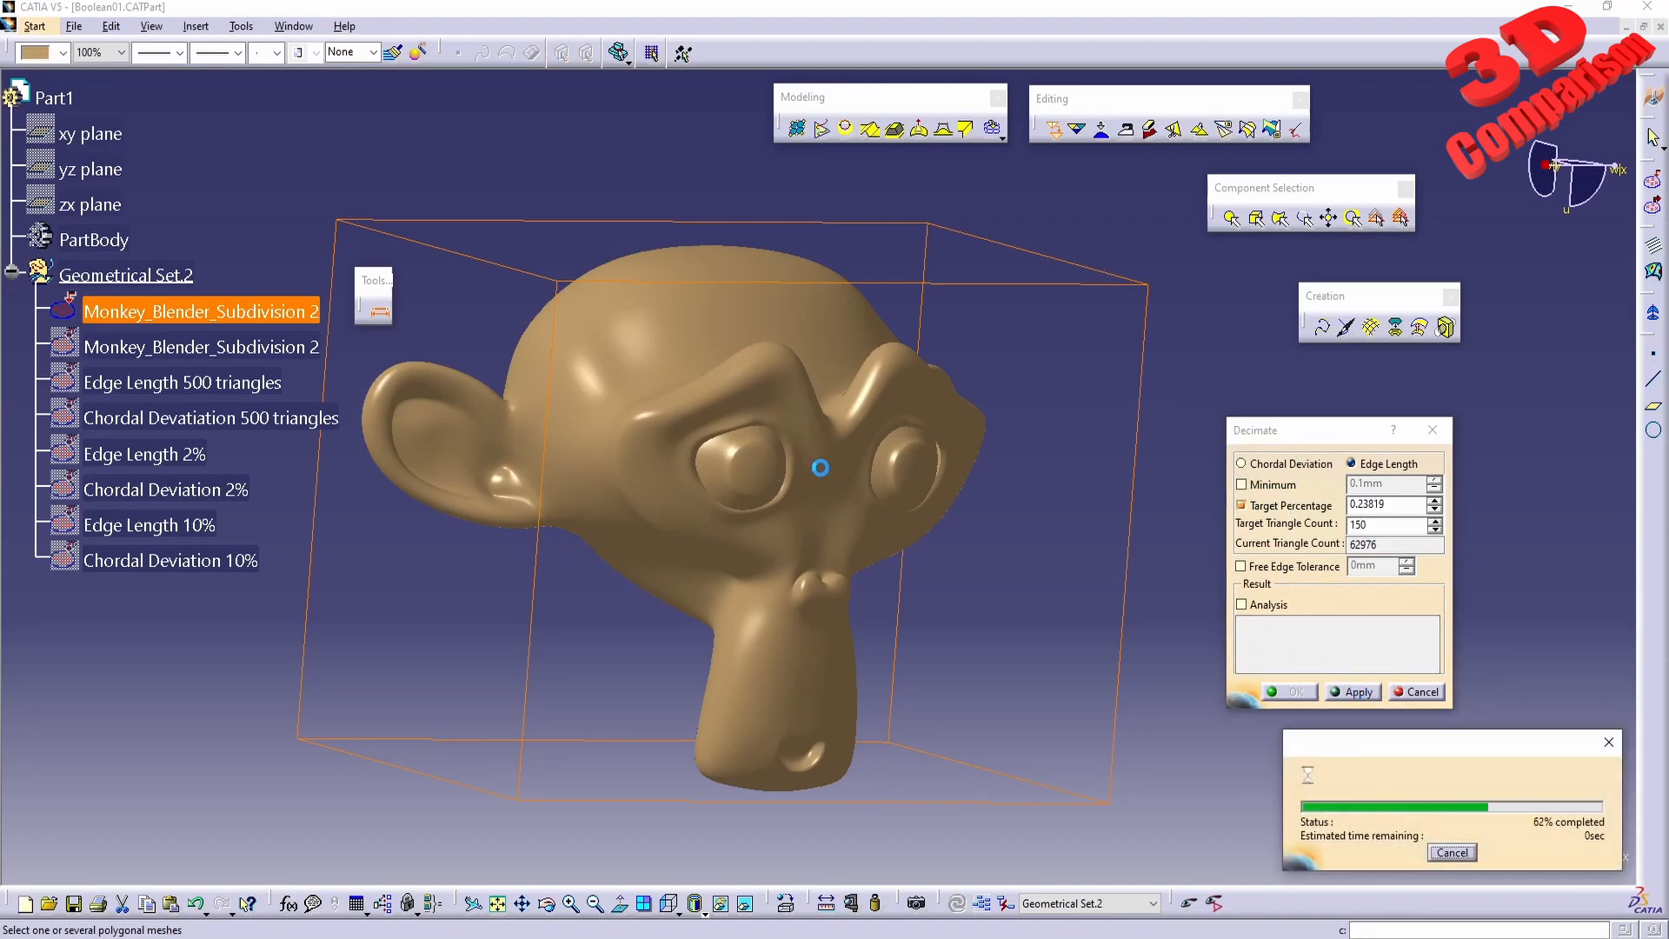
middle_drag(887, 451, 913, 511)
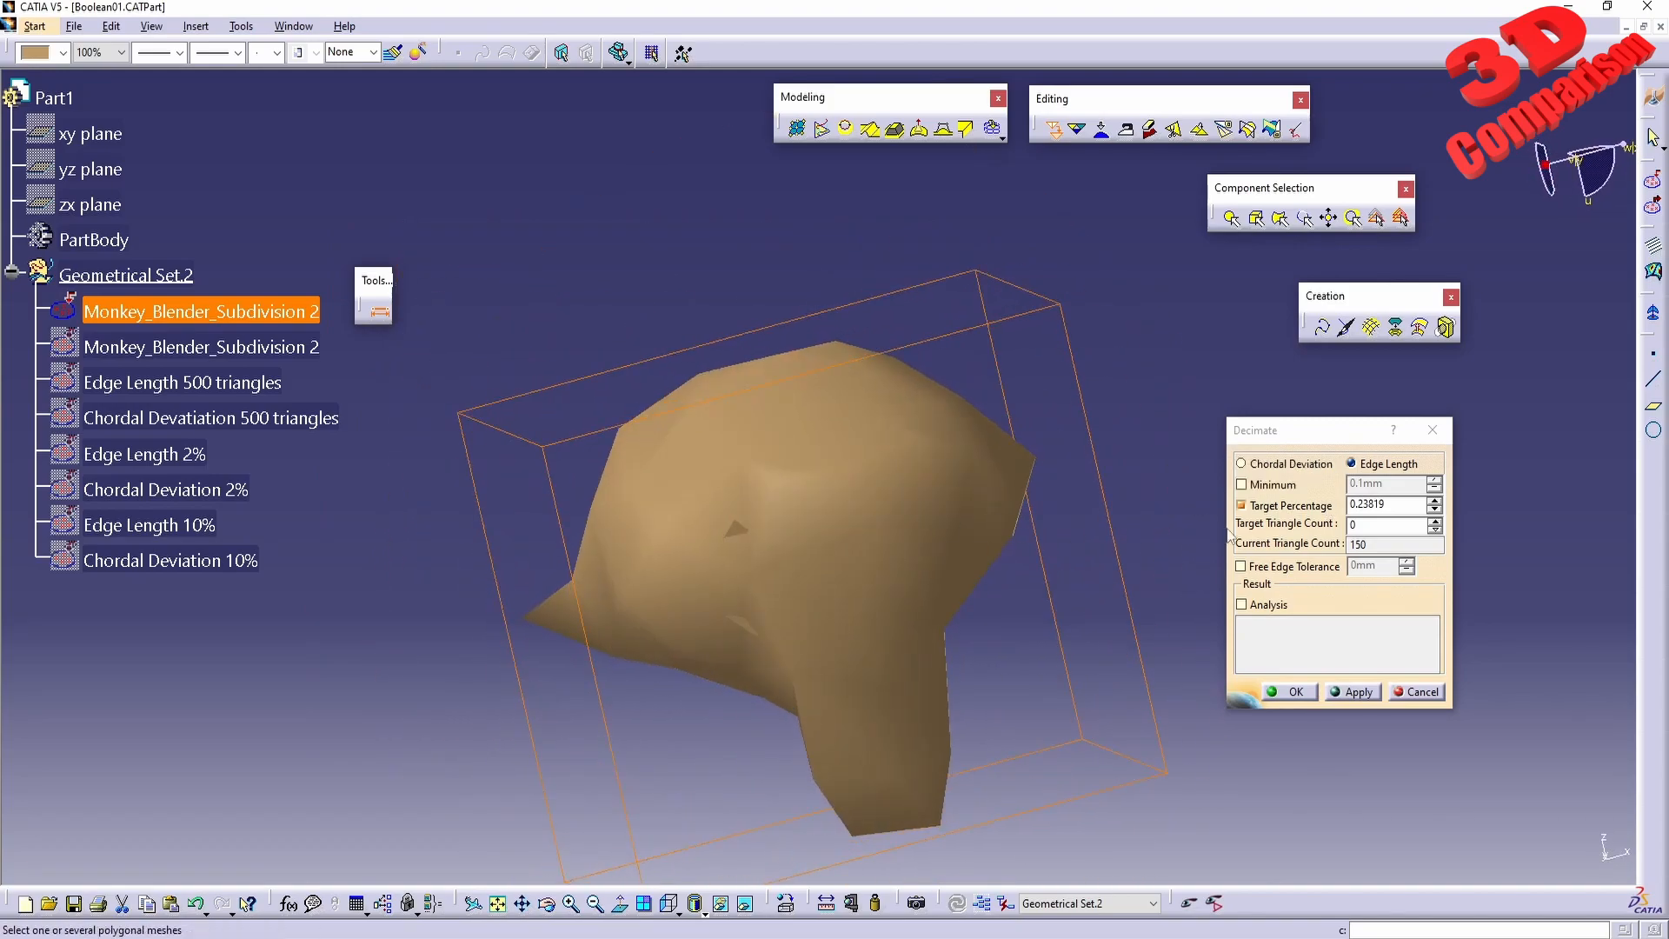
click(1432, 693)
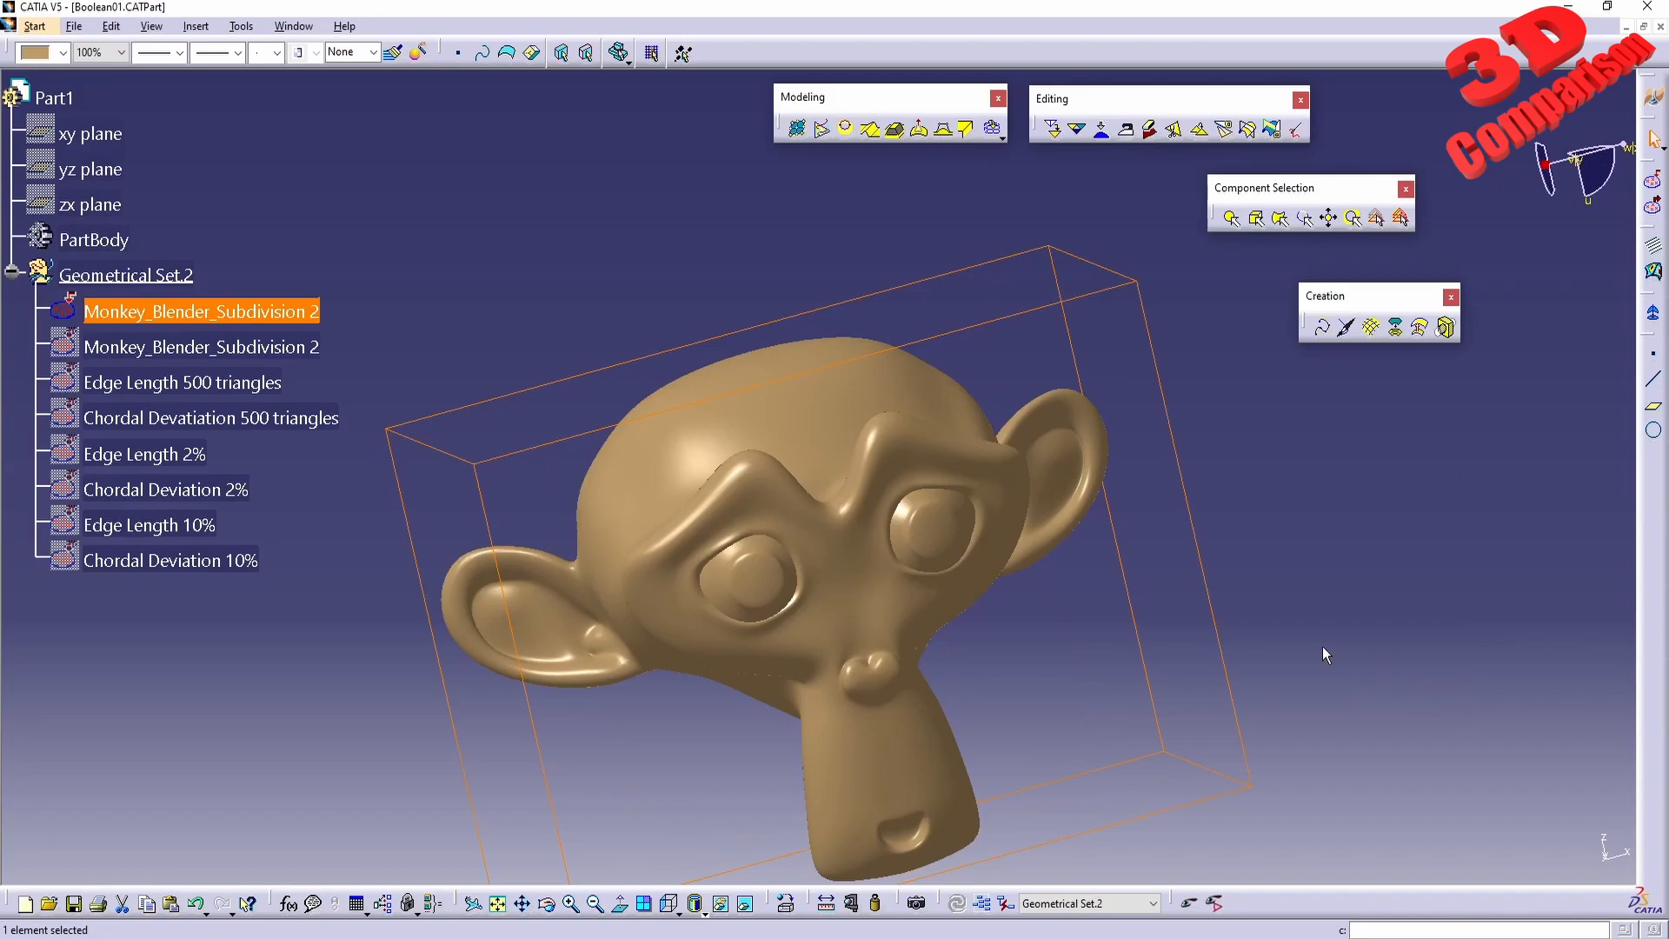
middle_drag(643, 452, 728, 493)
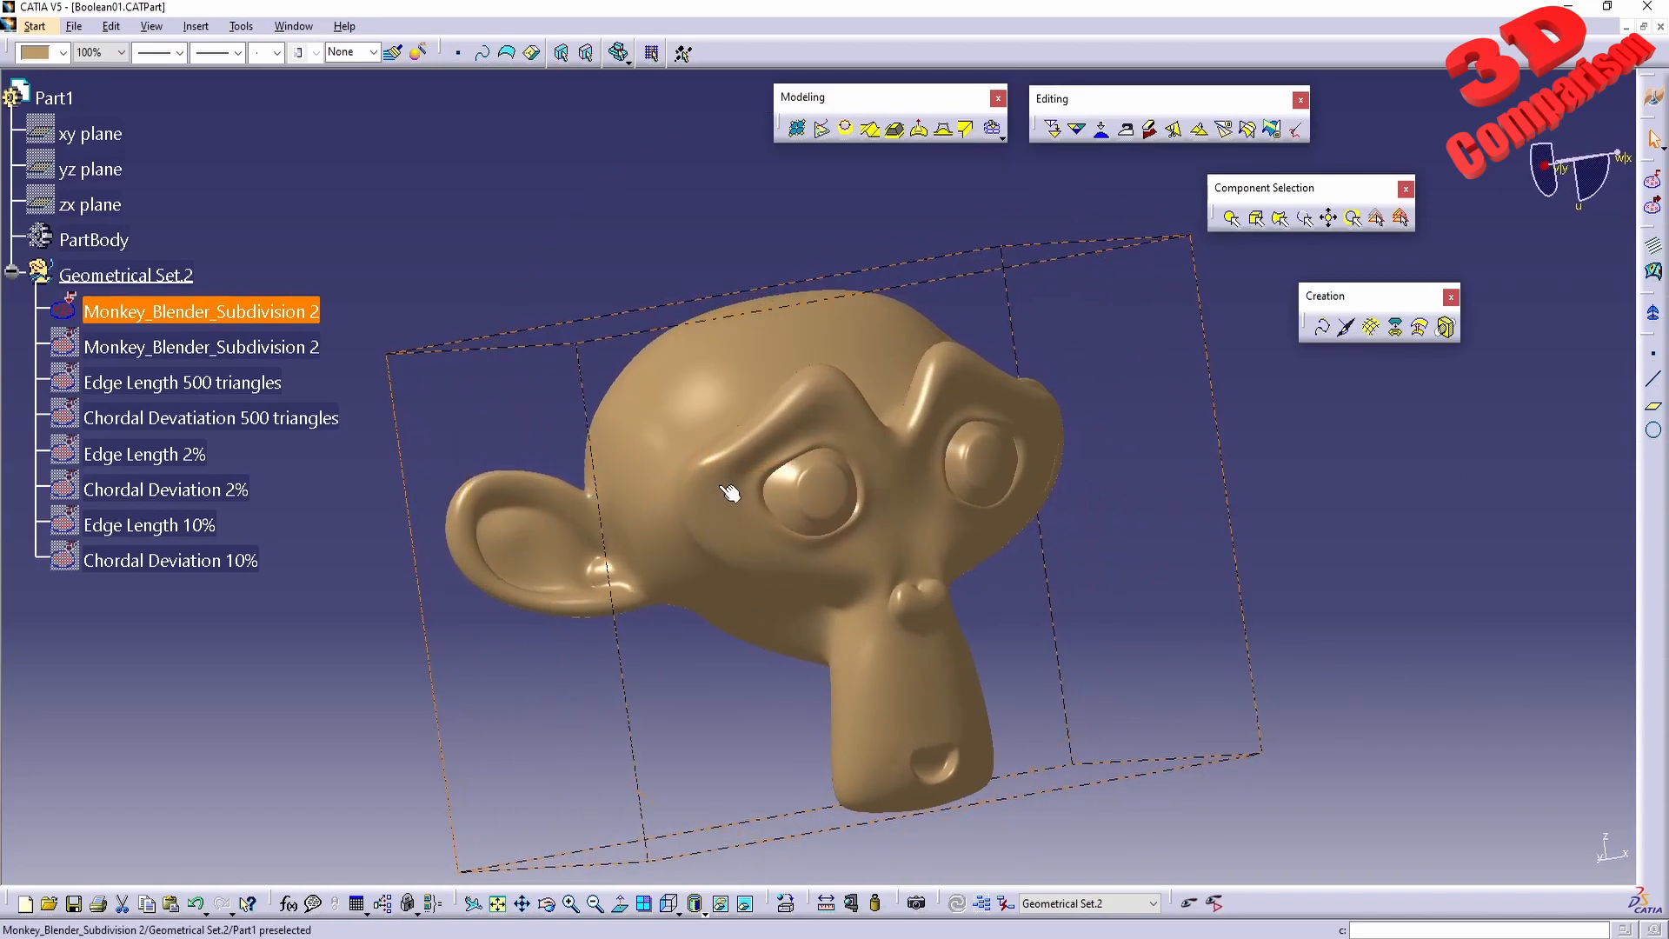
Switch to Blender, select the Suzanne monkey head and add a Decimate modifier to it.
click(777, 561)
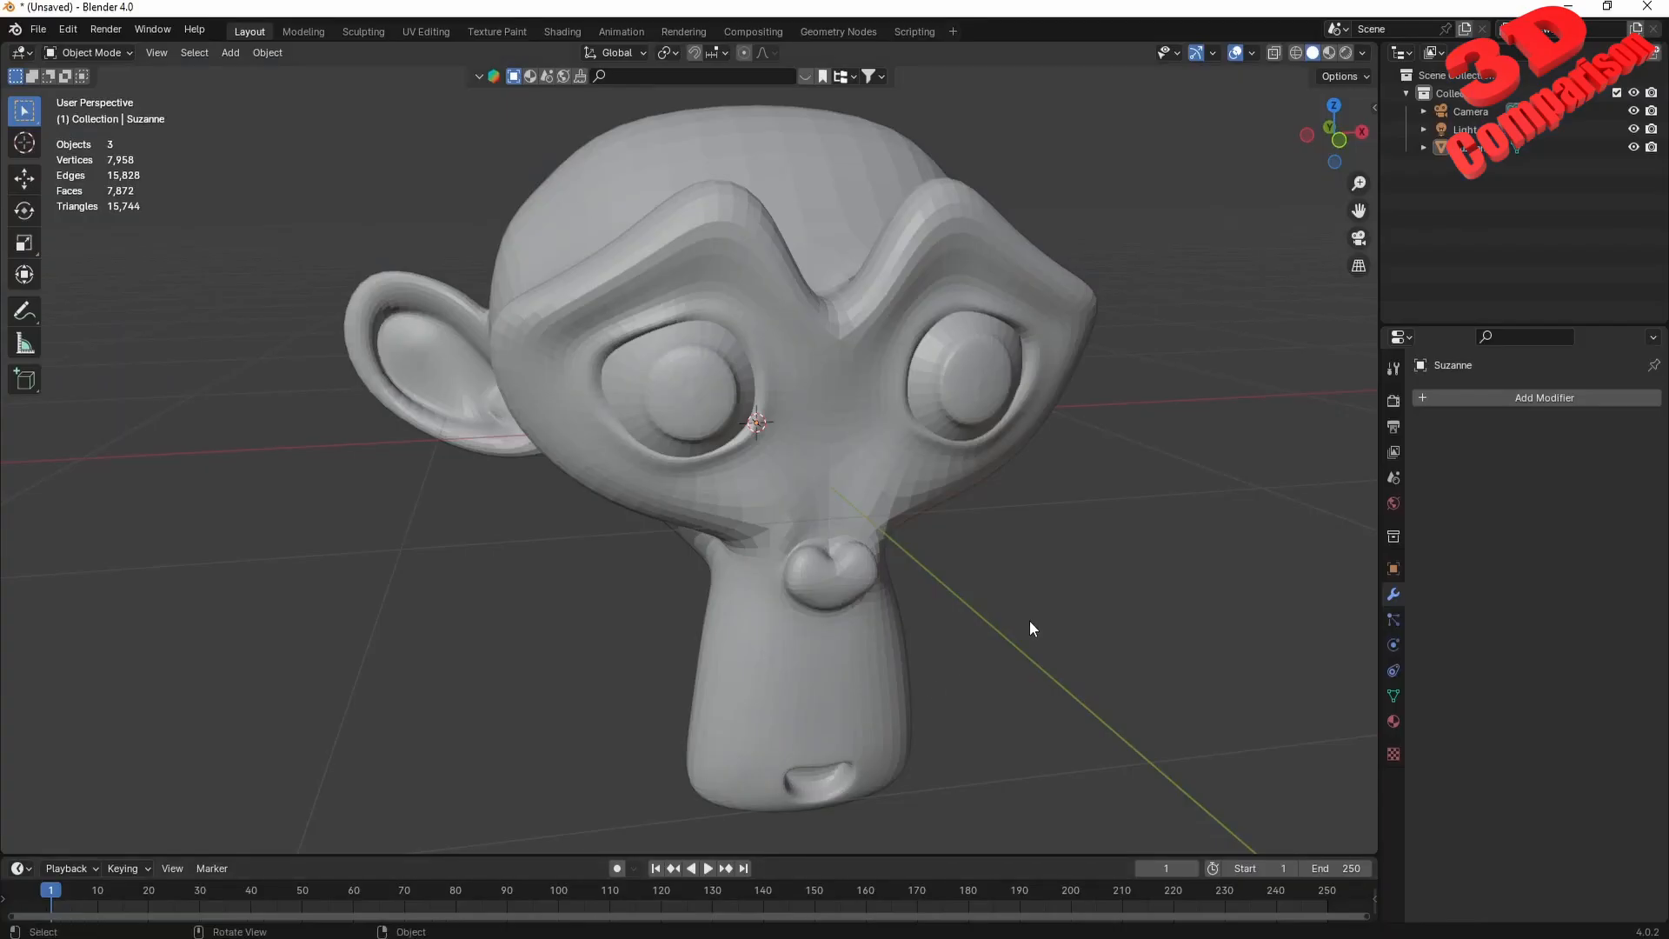
middle_drag(951, 616, 934, 529)
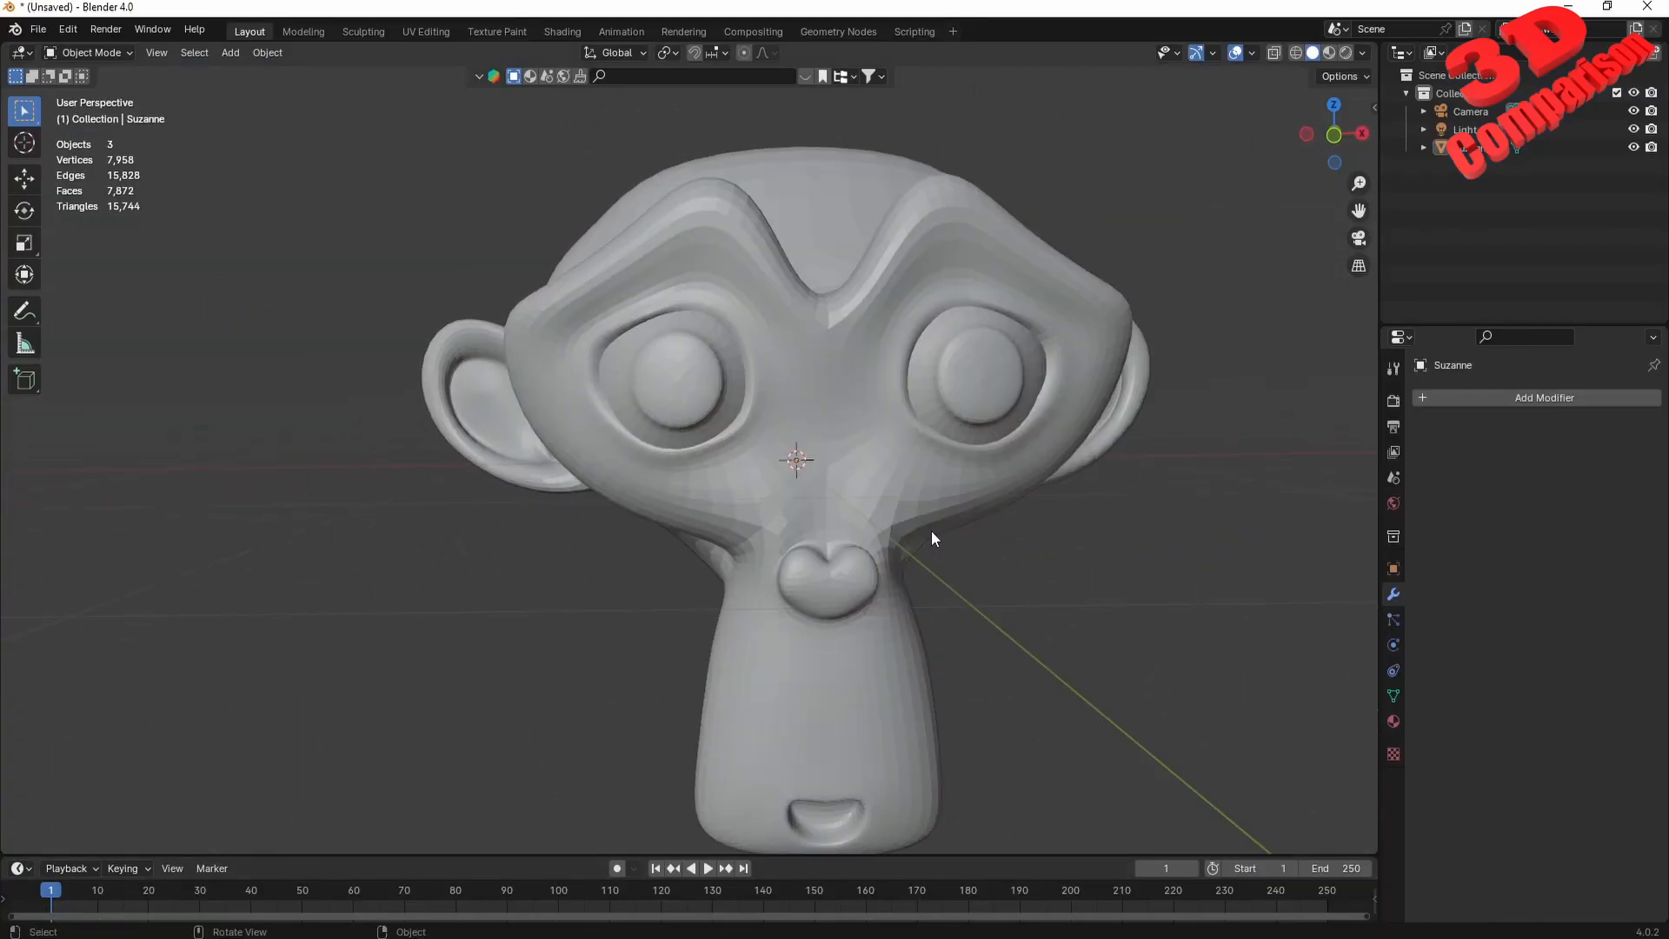
scroll(933, 529, up, 4)
scroll(923, 548, up, 3)
scroll(856, 571, up, 3)
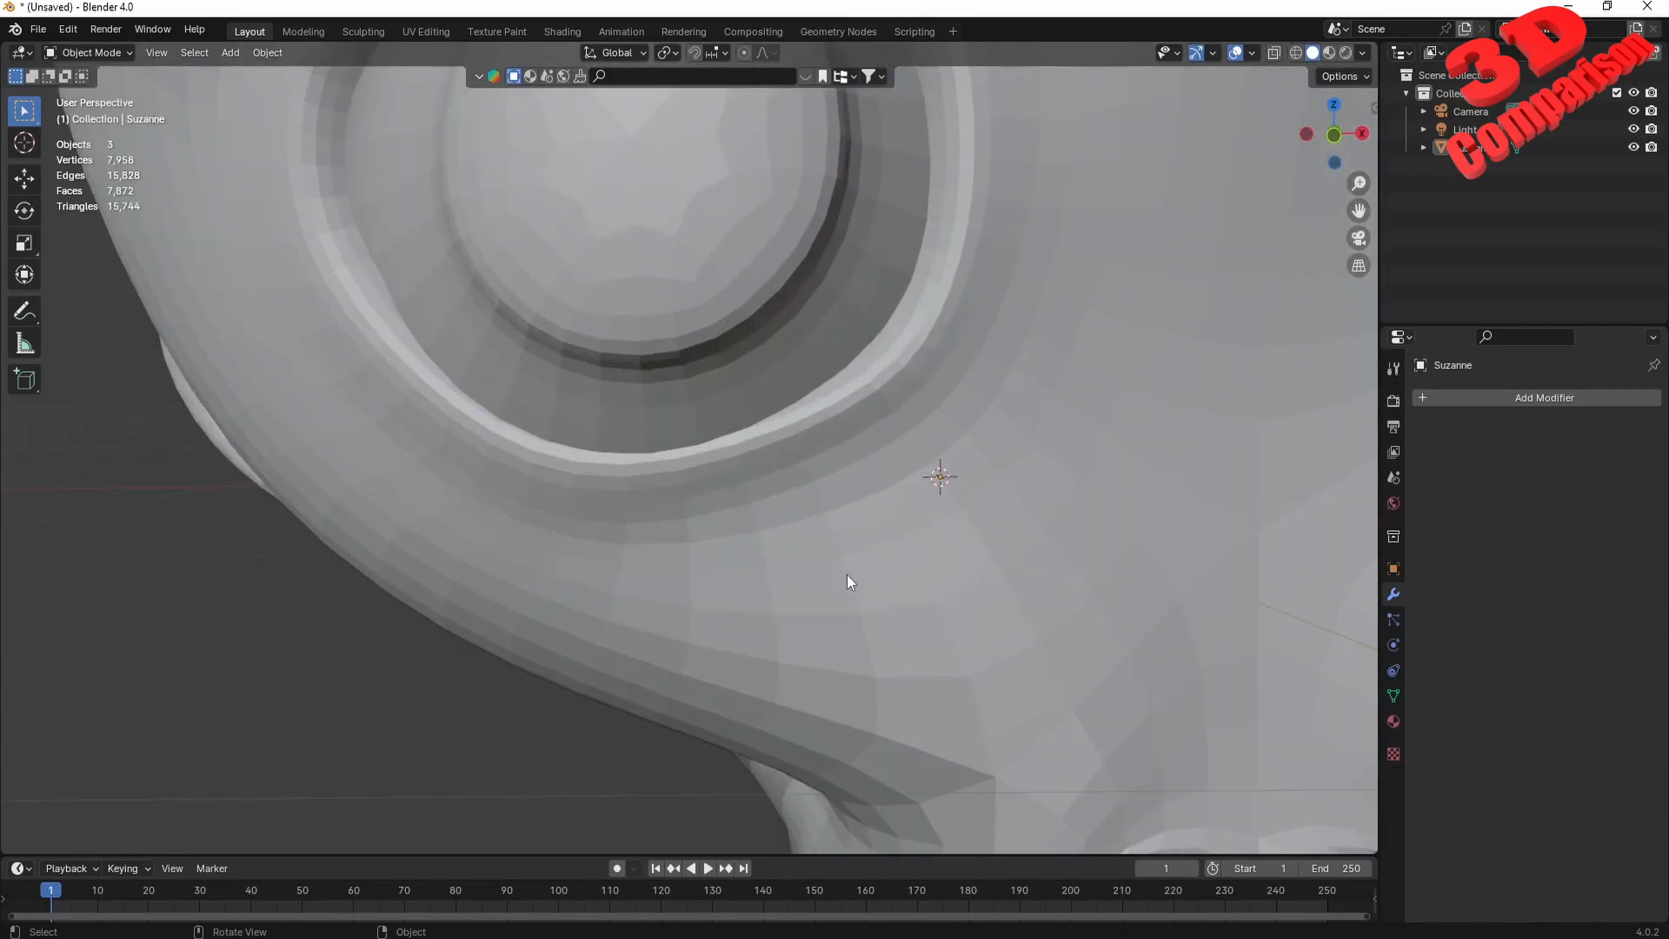
click(821, 629)
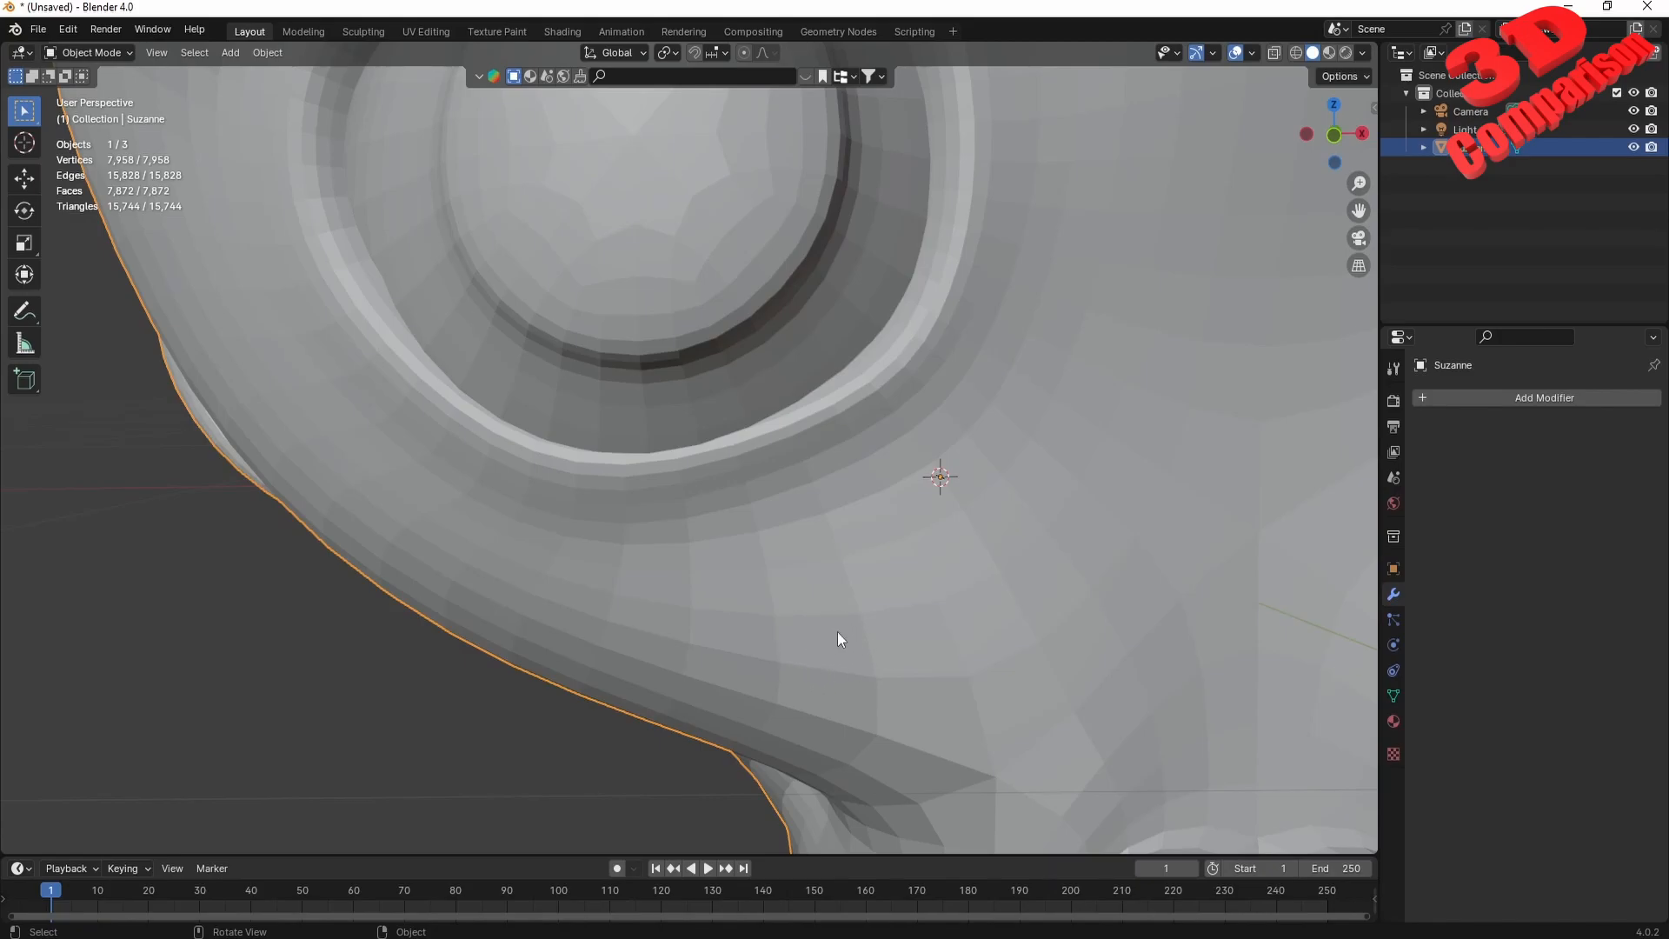
key(KP_Decimal)
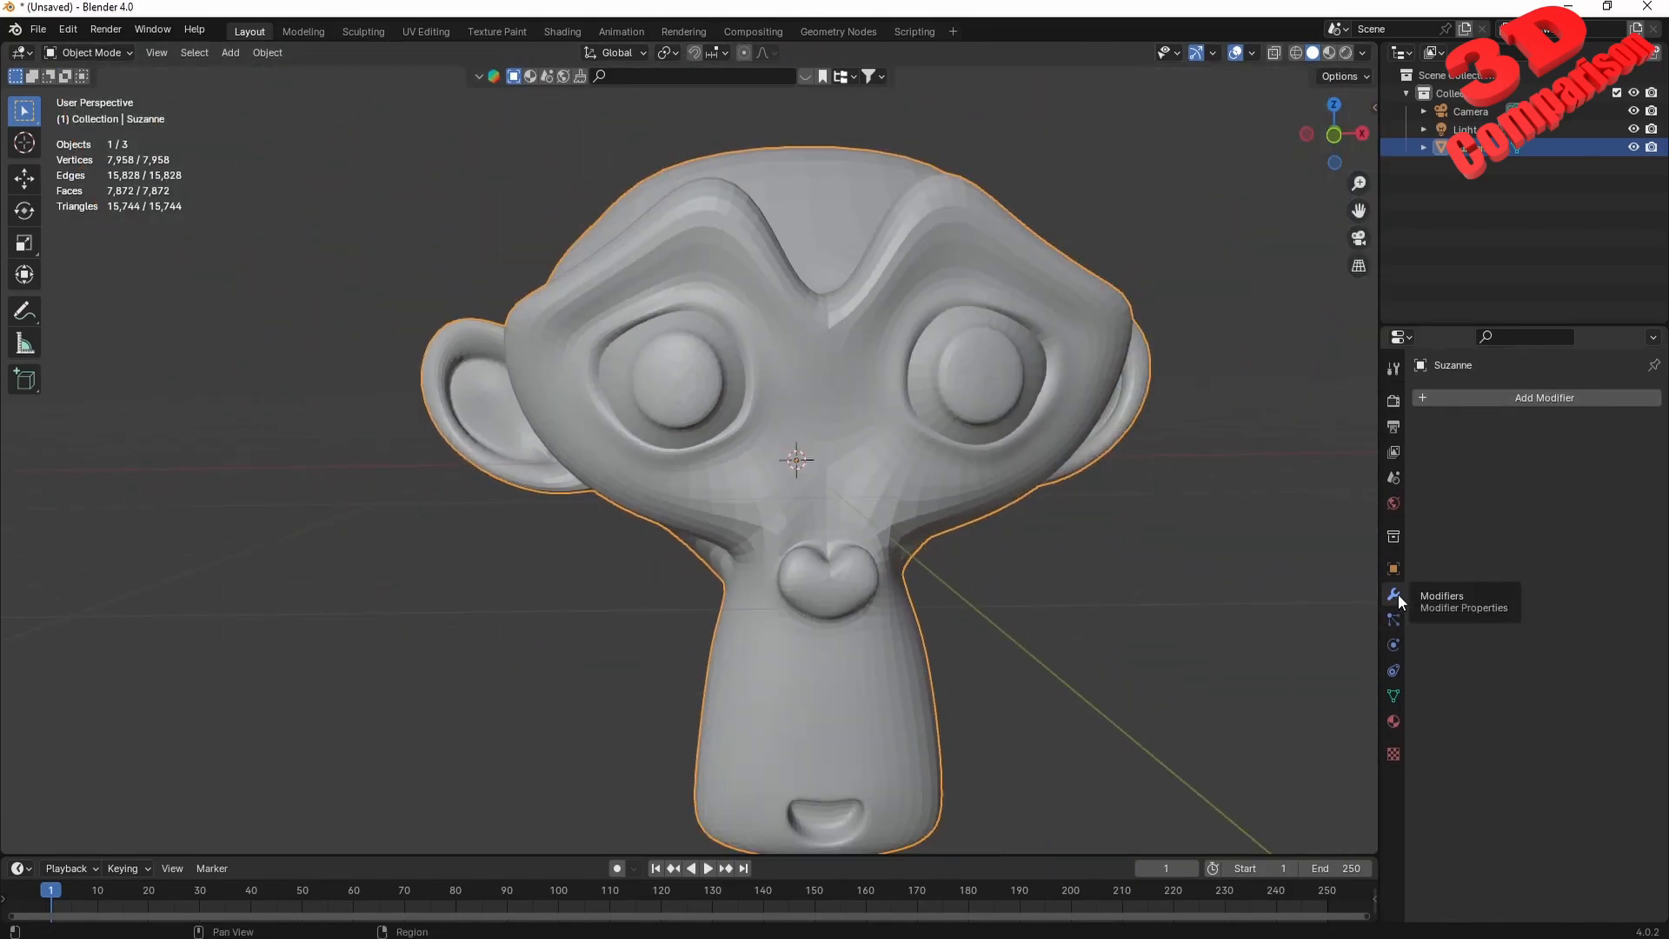
click(1533, 398)
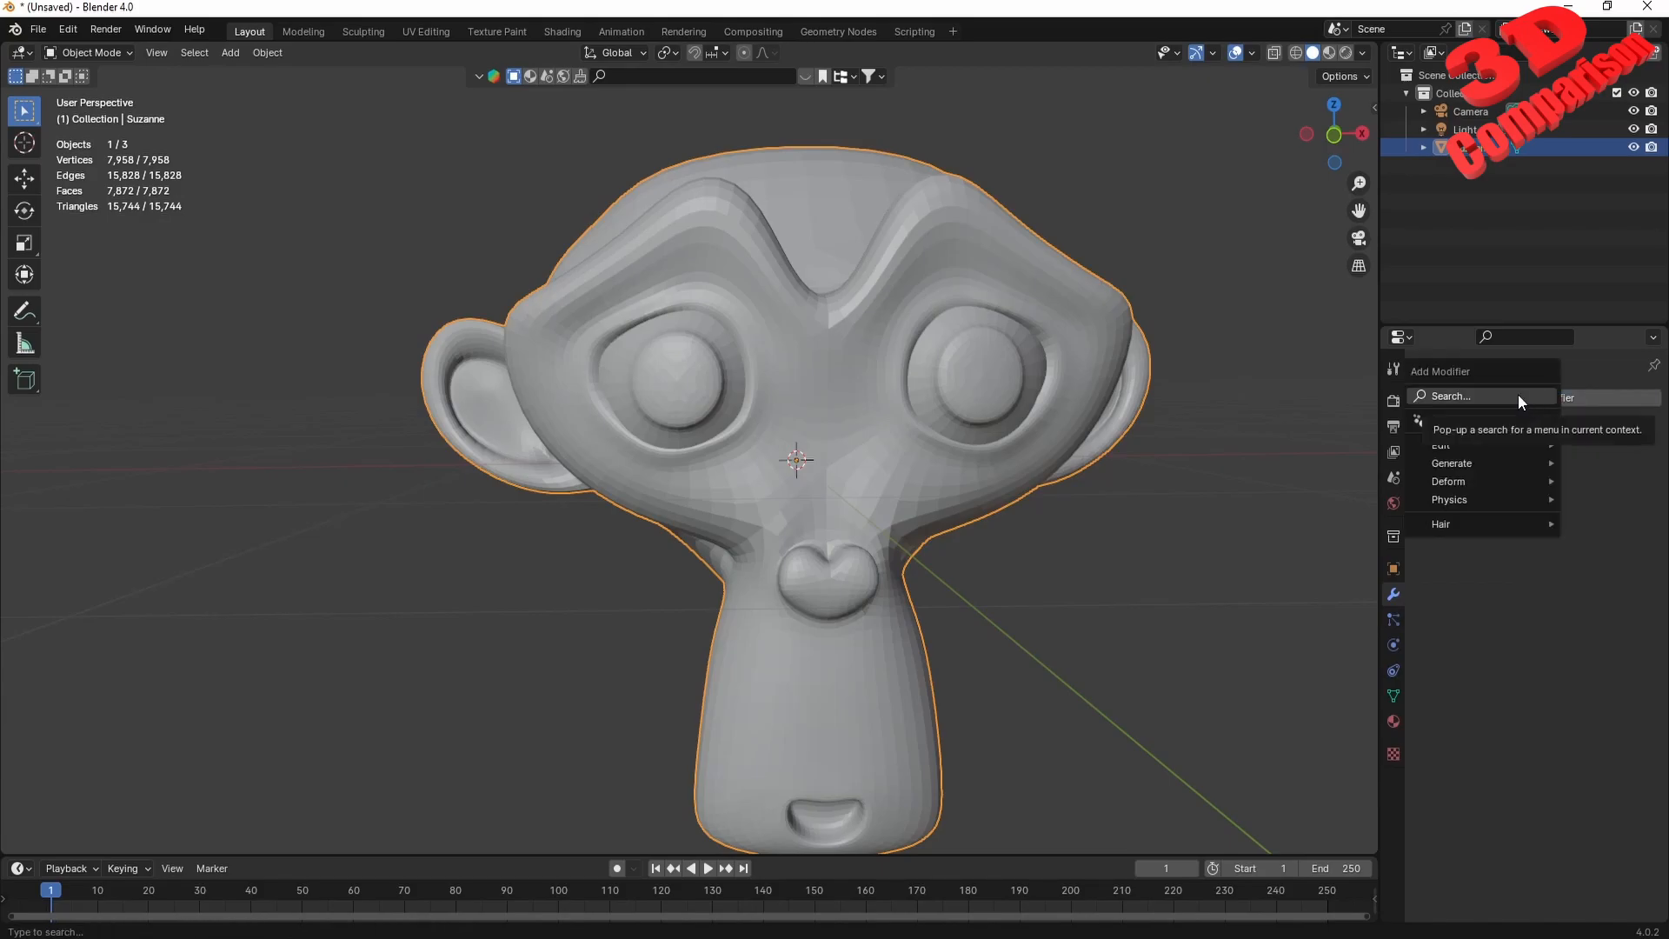
click(1518, 397)
text(dec)
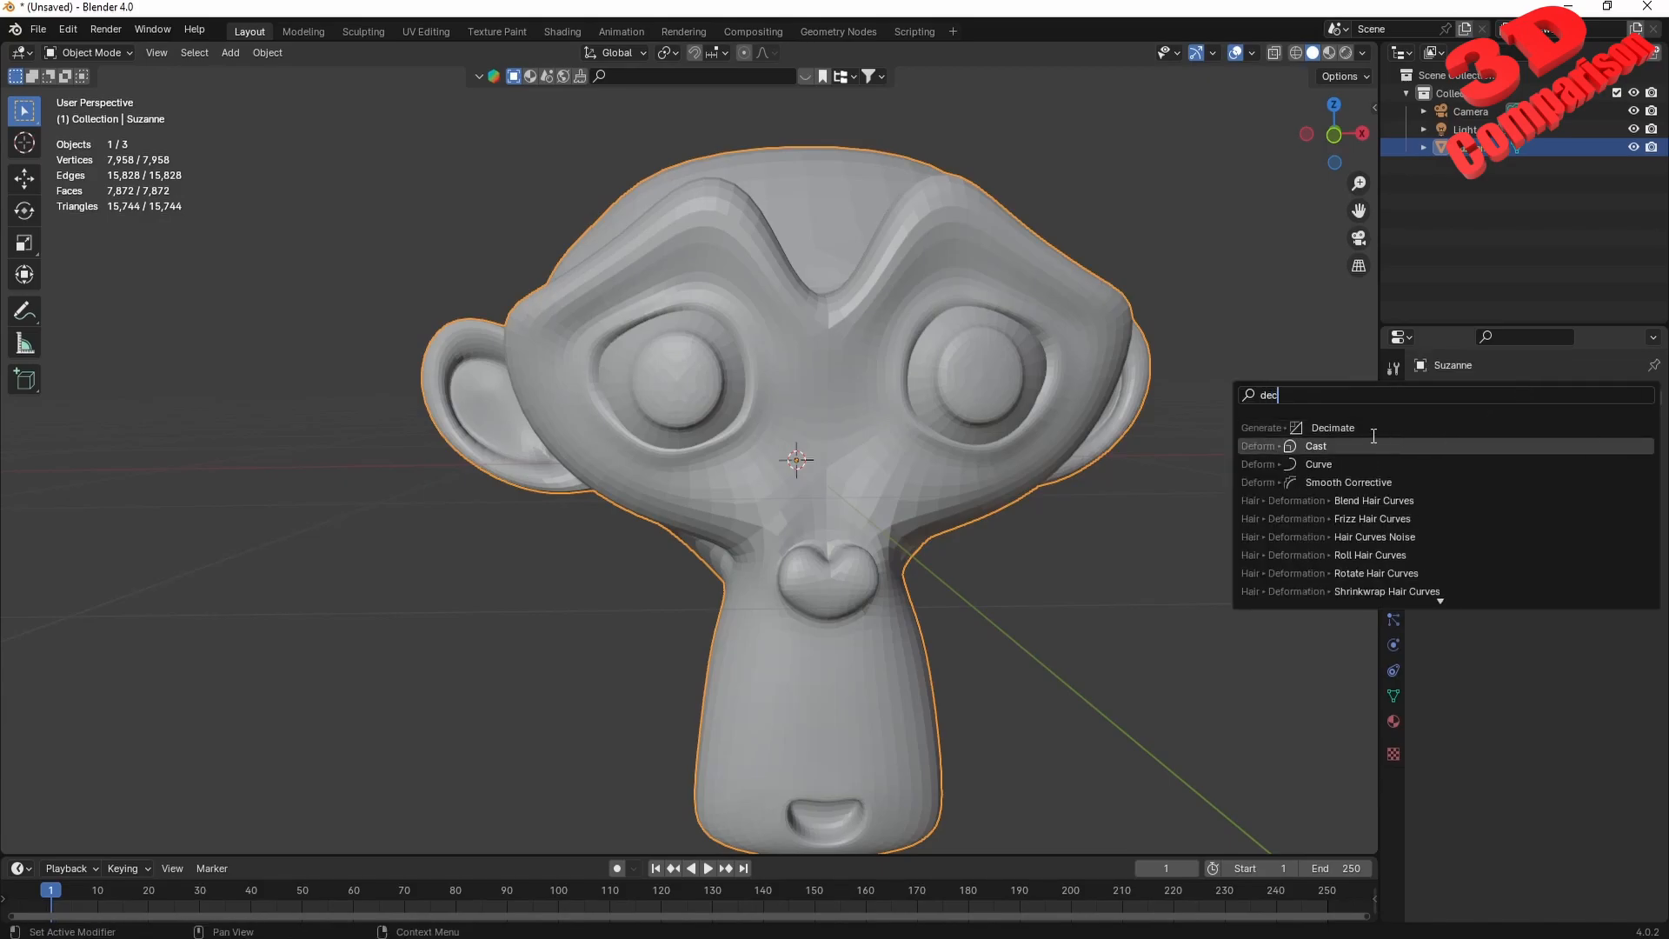
click(1342, 427)
Lower the Decimate modifier's Collapse ratio to about 0.10 and inspect the faceting around the eye.
middle_drag(968, 500, 915, 493)
scroll(836, 471, up, 5)
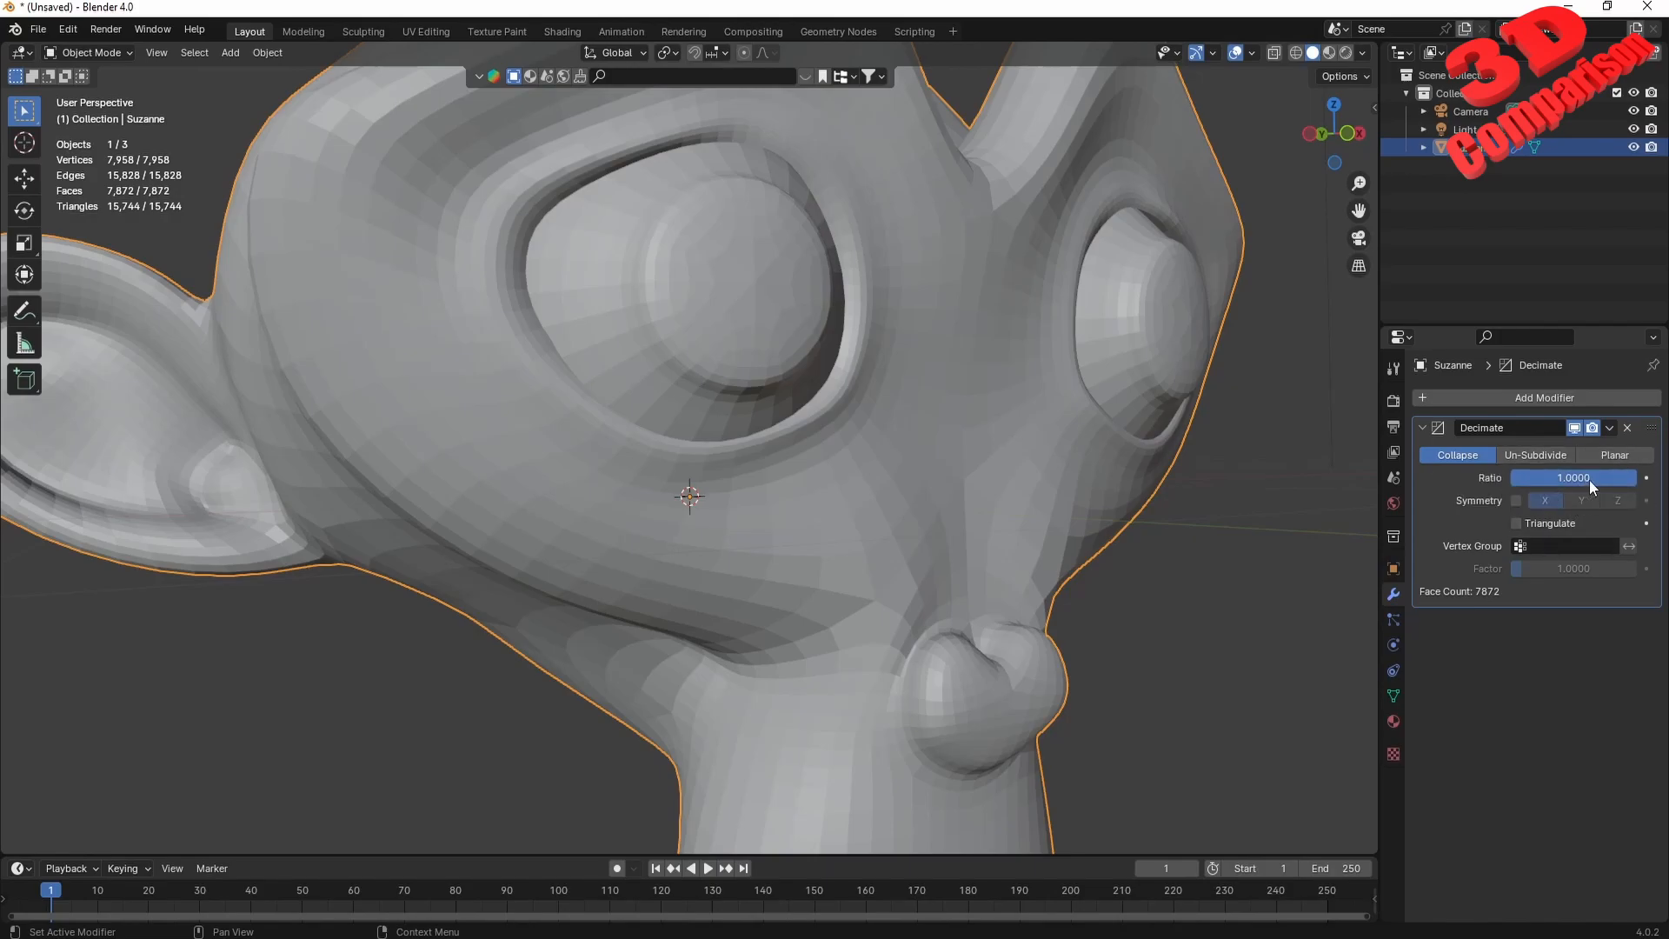
drag(1634, 478, 1525, 477)
middle_drag(965, 490, 812, 432)
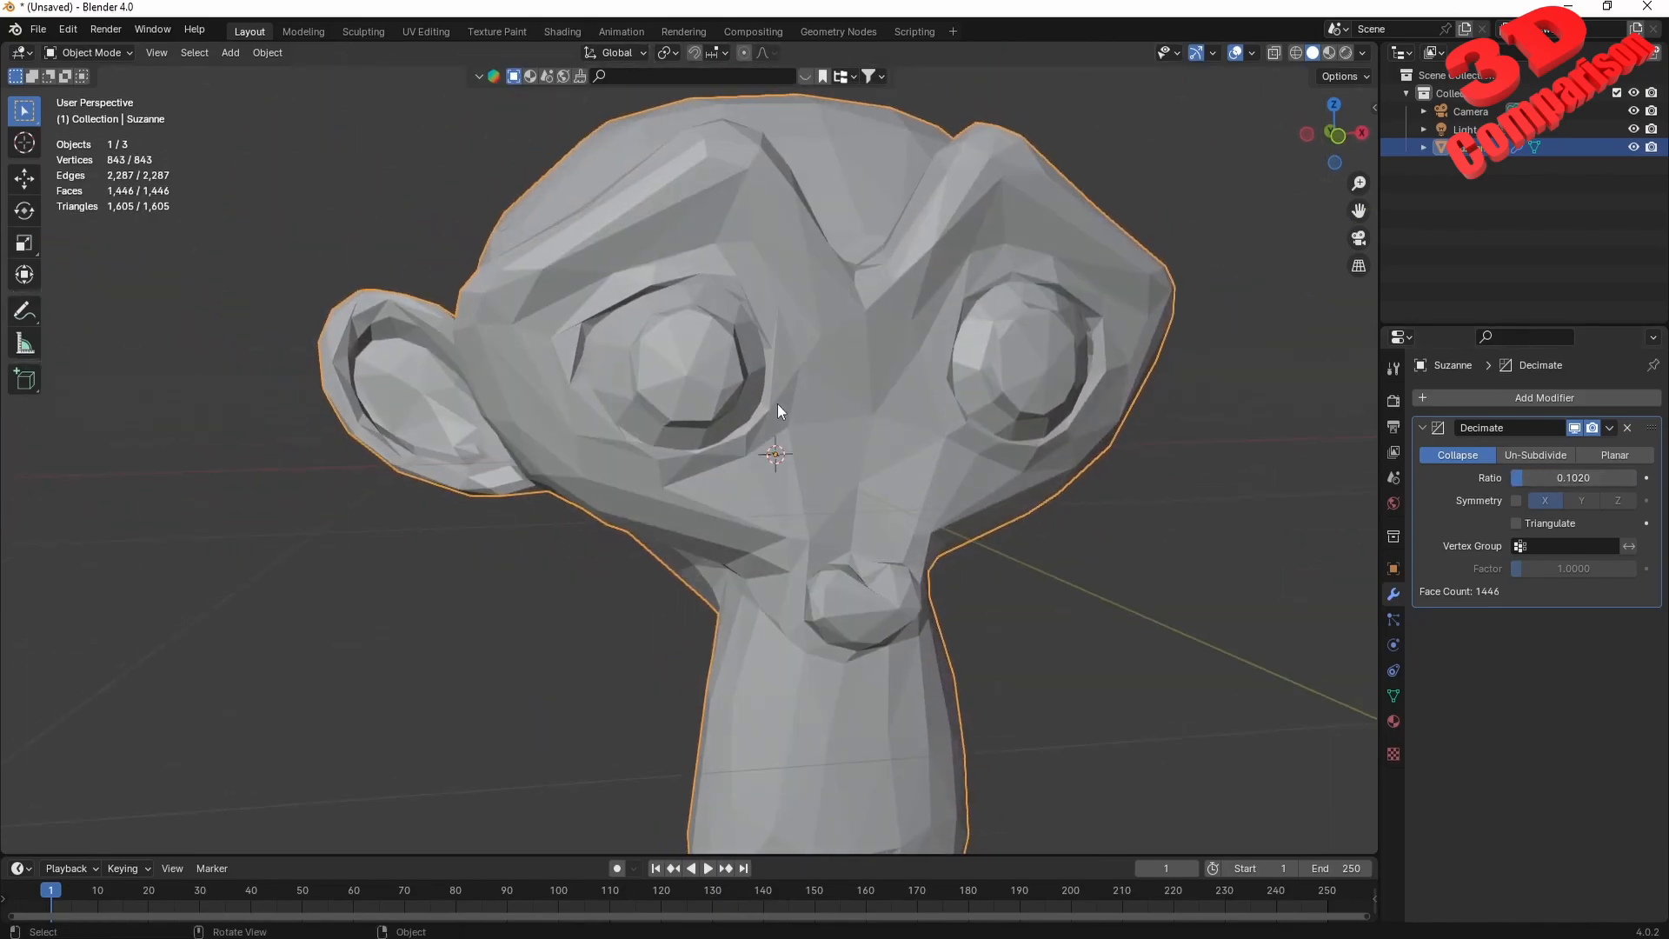
scroll(656, 357, up, 5)
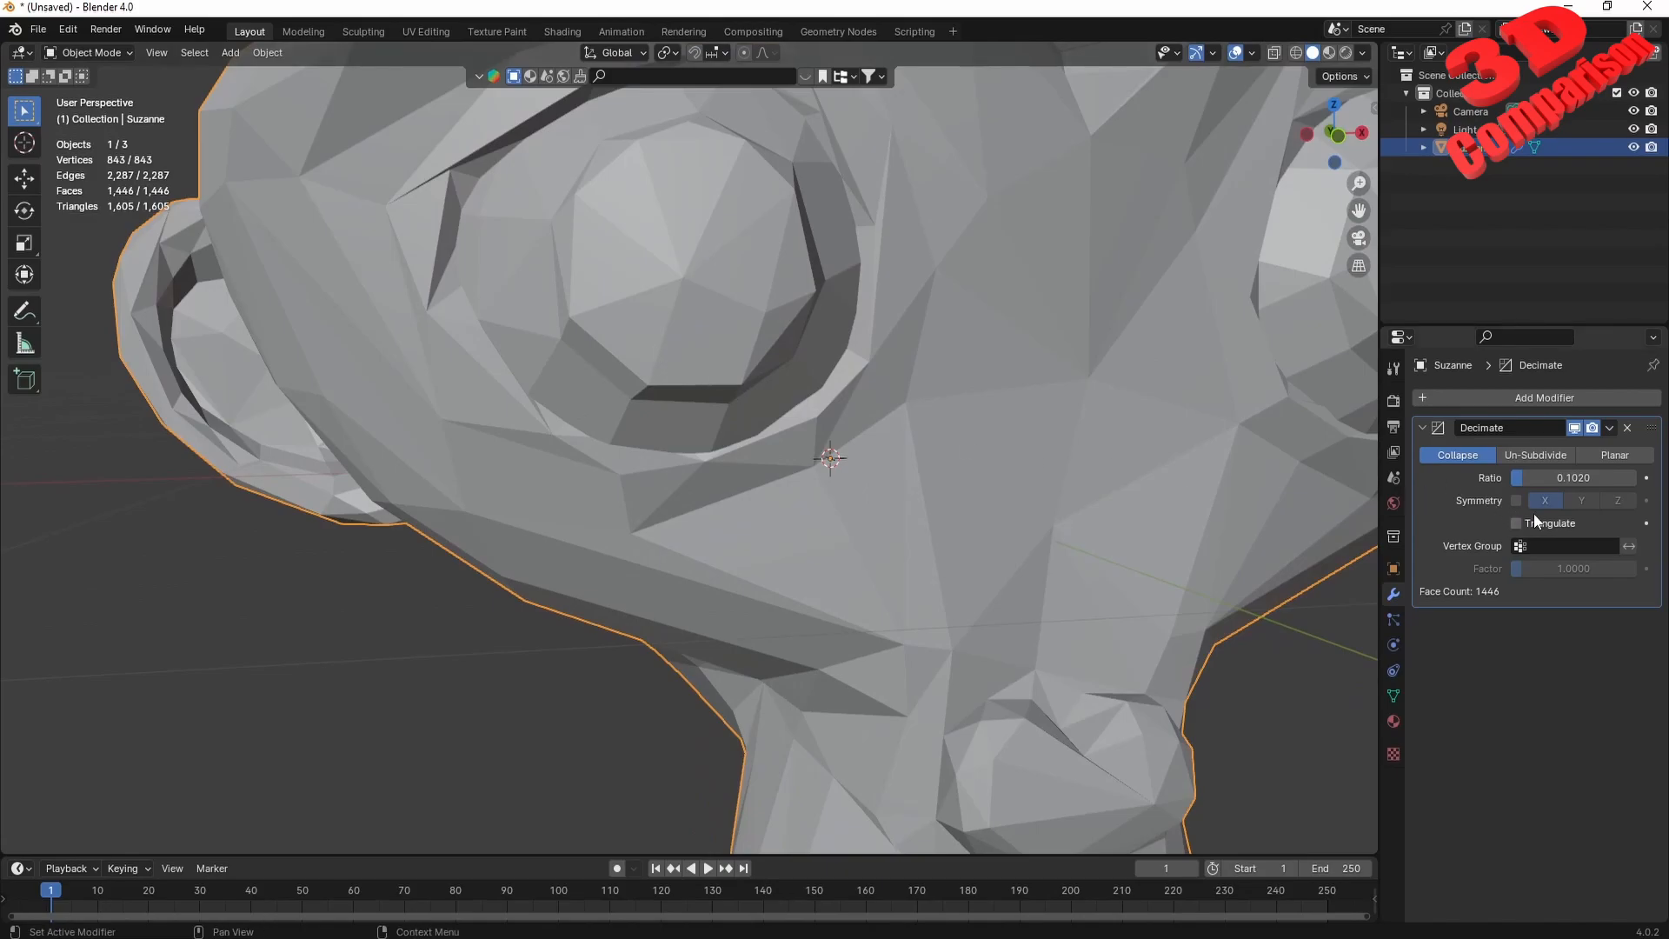
Enable Triangulate in the Decimate modifier and set the Collapse ratio to about 0.32.
click(1535, 521)
mouse_move(1557, 481)
mouse_down()
mouse_move(1599, 480)
mouse_move(1550, 481)
mouse_up()
scroll(1060, 428, down, 6)
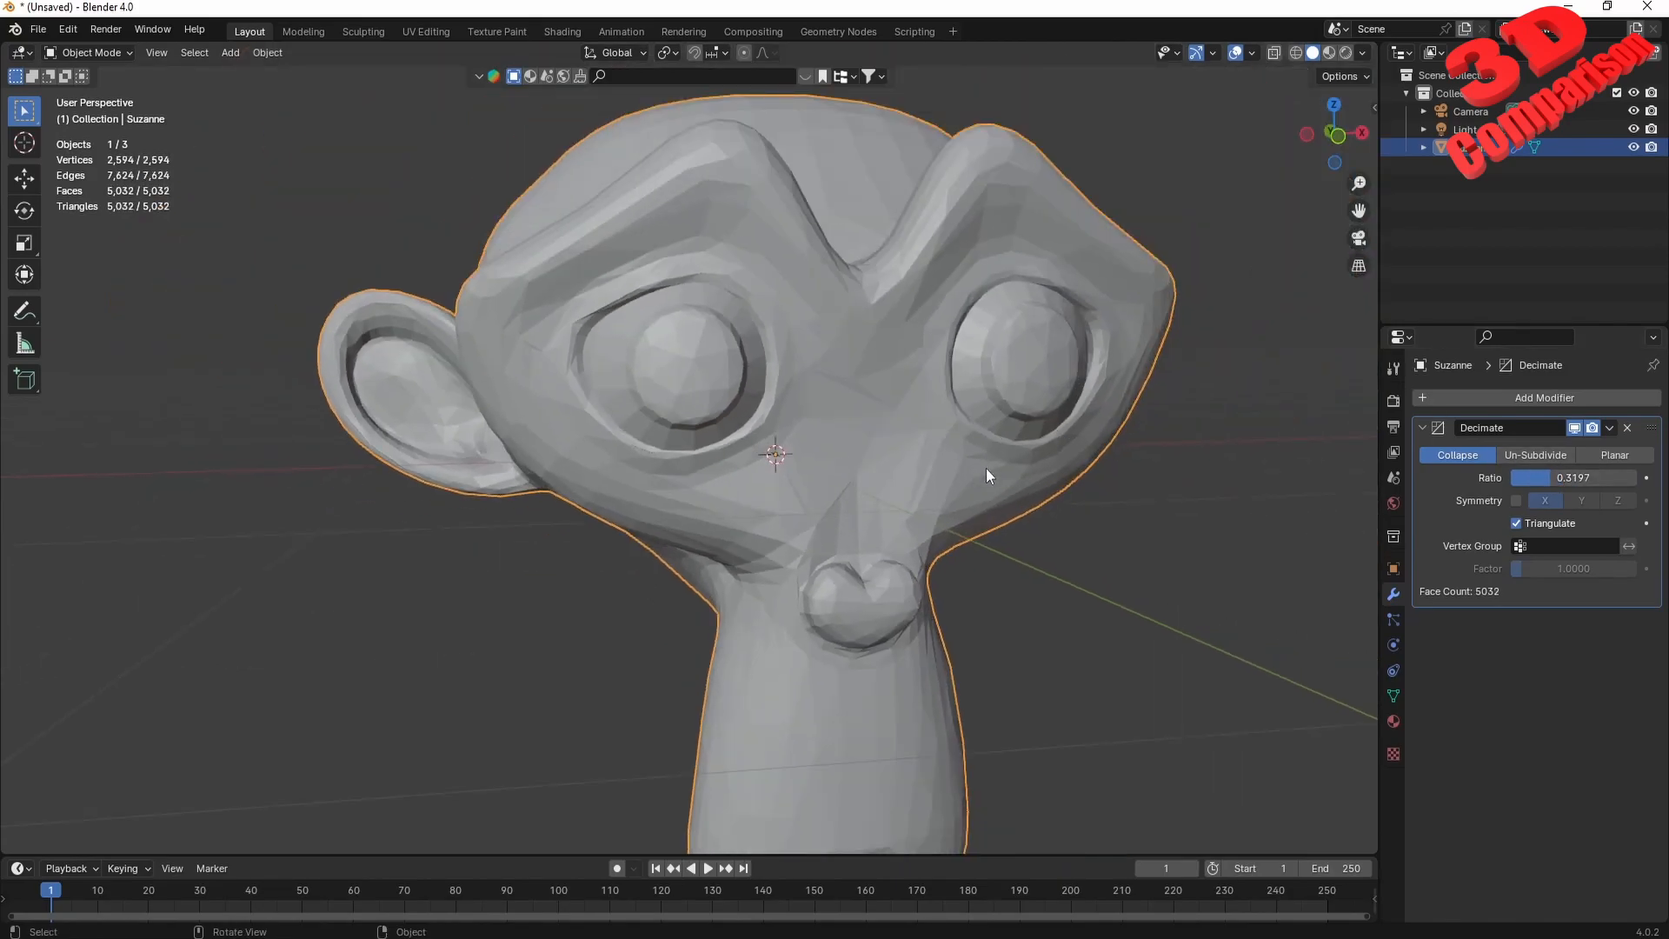
Disable Triangulate and set the Collapse ratio to about 0.18.
click(1551, 523)
mouse_move(1557, 476)
mouse_down()
mouse_move(1626, 476)
mouse_move(1555, 478)
mouse_up()
click(1552, 459)
click(1464, 455)
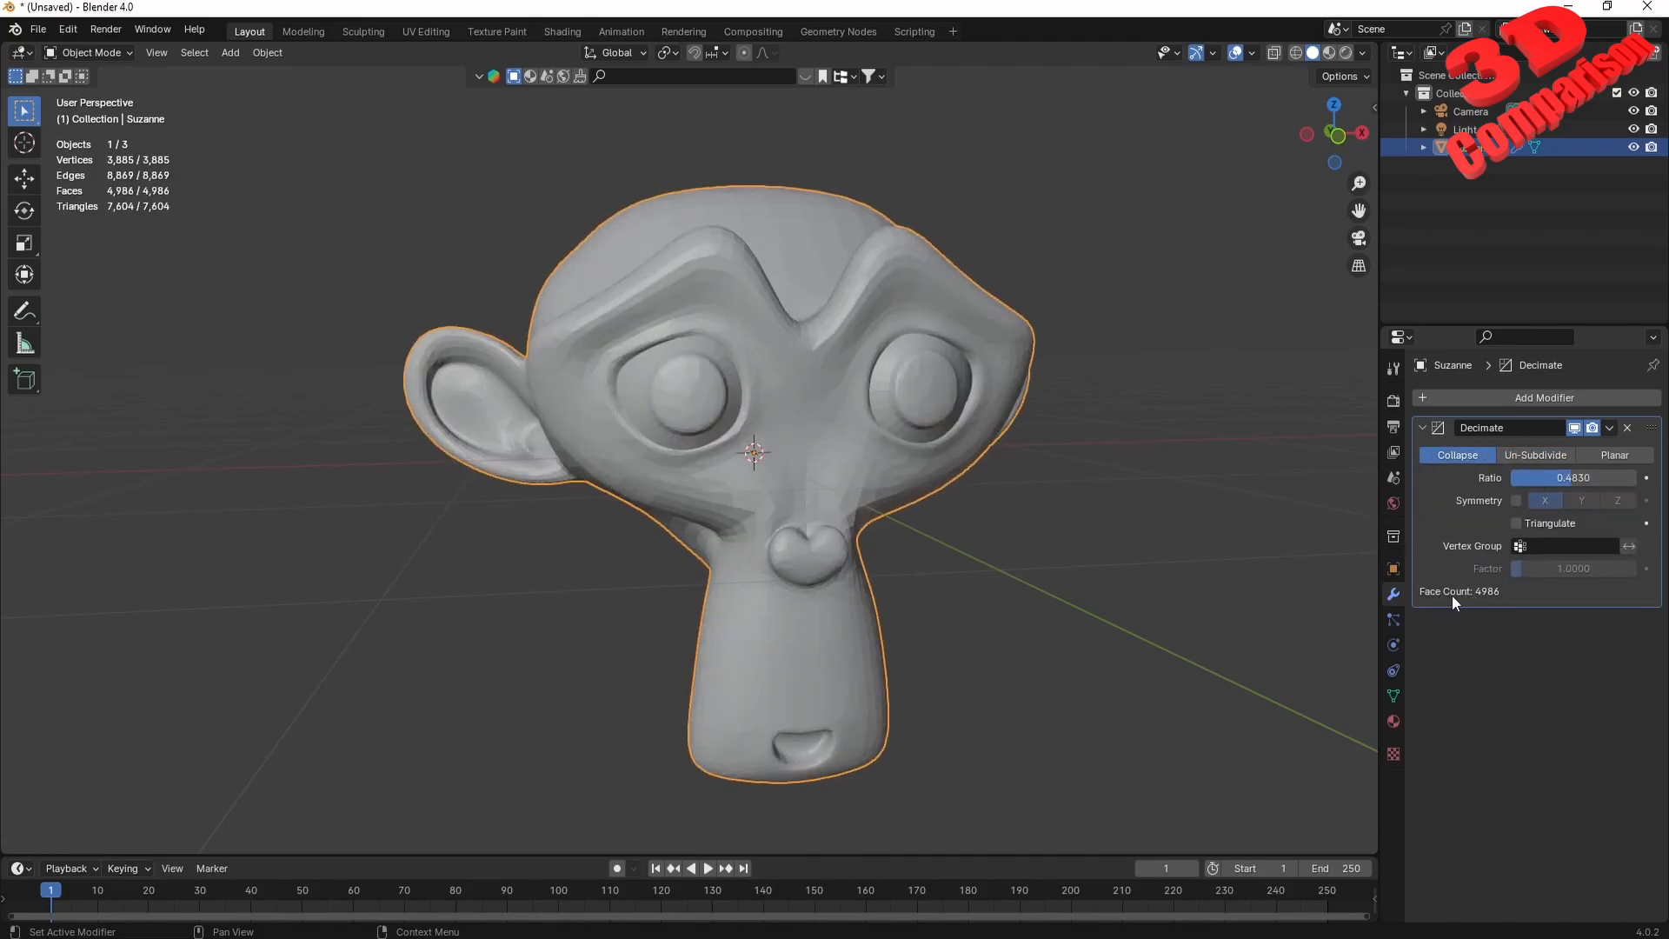
mouse_move(1562, 476)
mouse_down()
mouse_move(1622, 477)
mouse_move(1534, 477)
mouse_up()
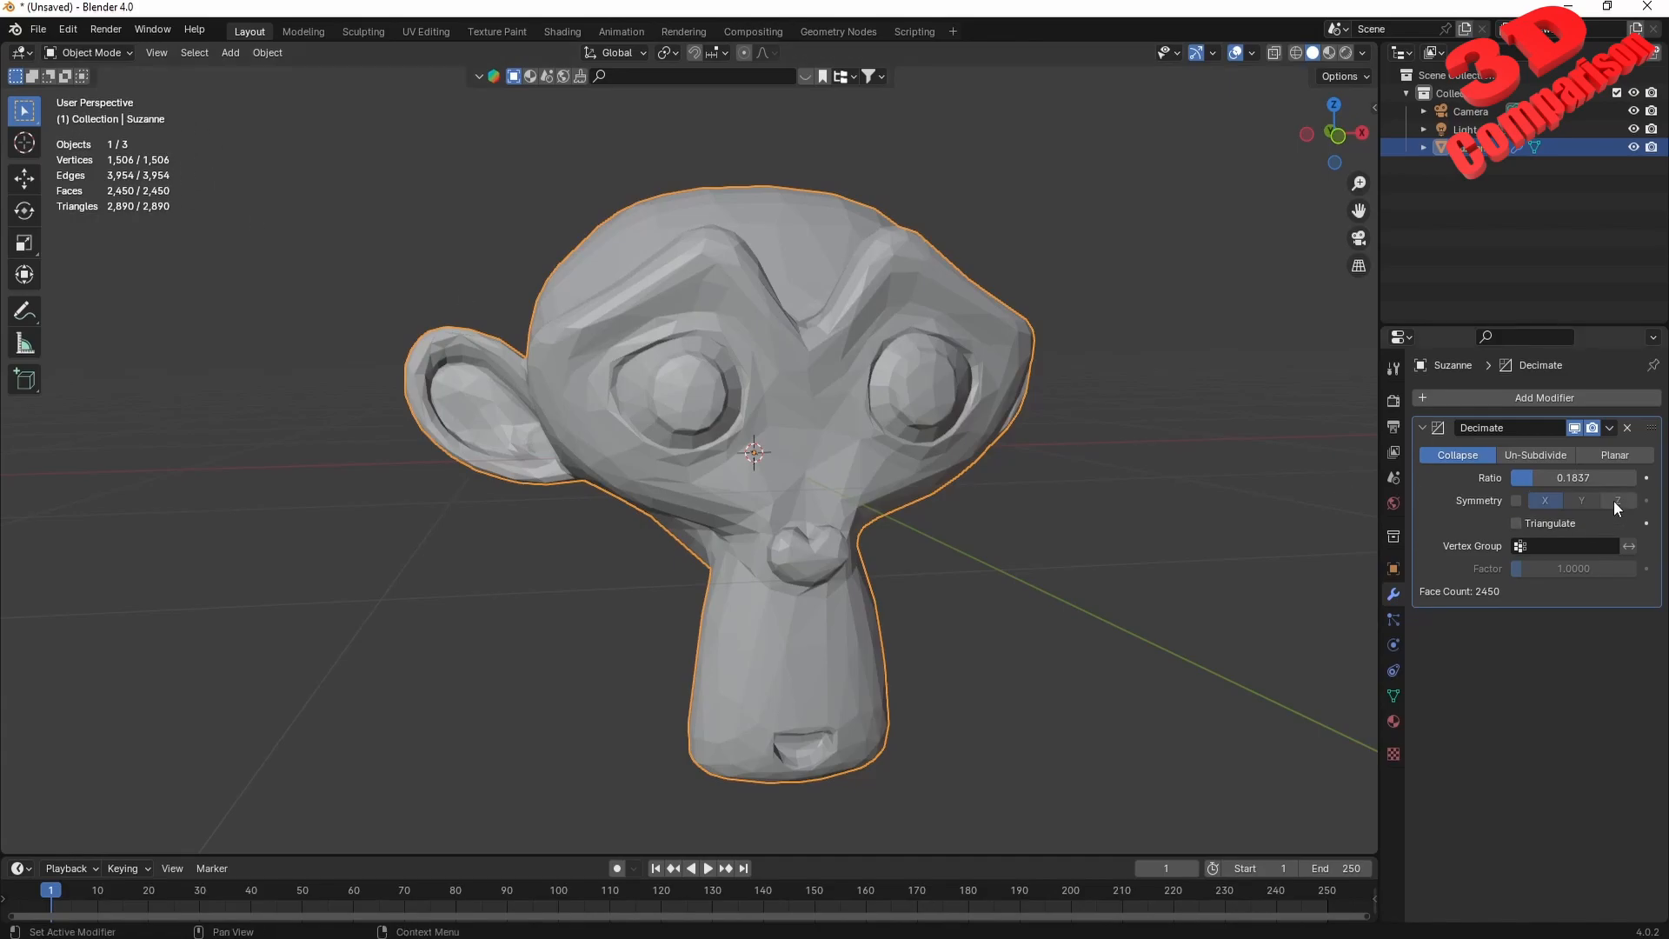
Change the Decimate modifier to Un-Subdivide with 29 iterations and inspect the head from its other side.
click(1537, 459)
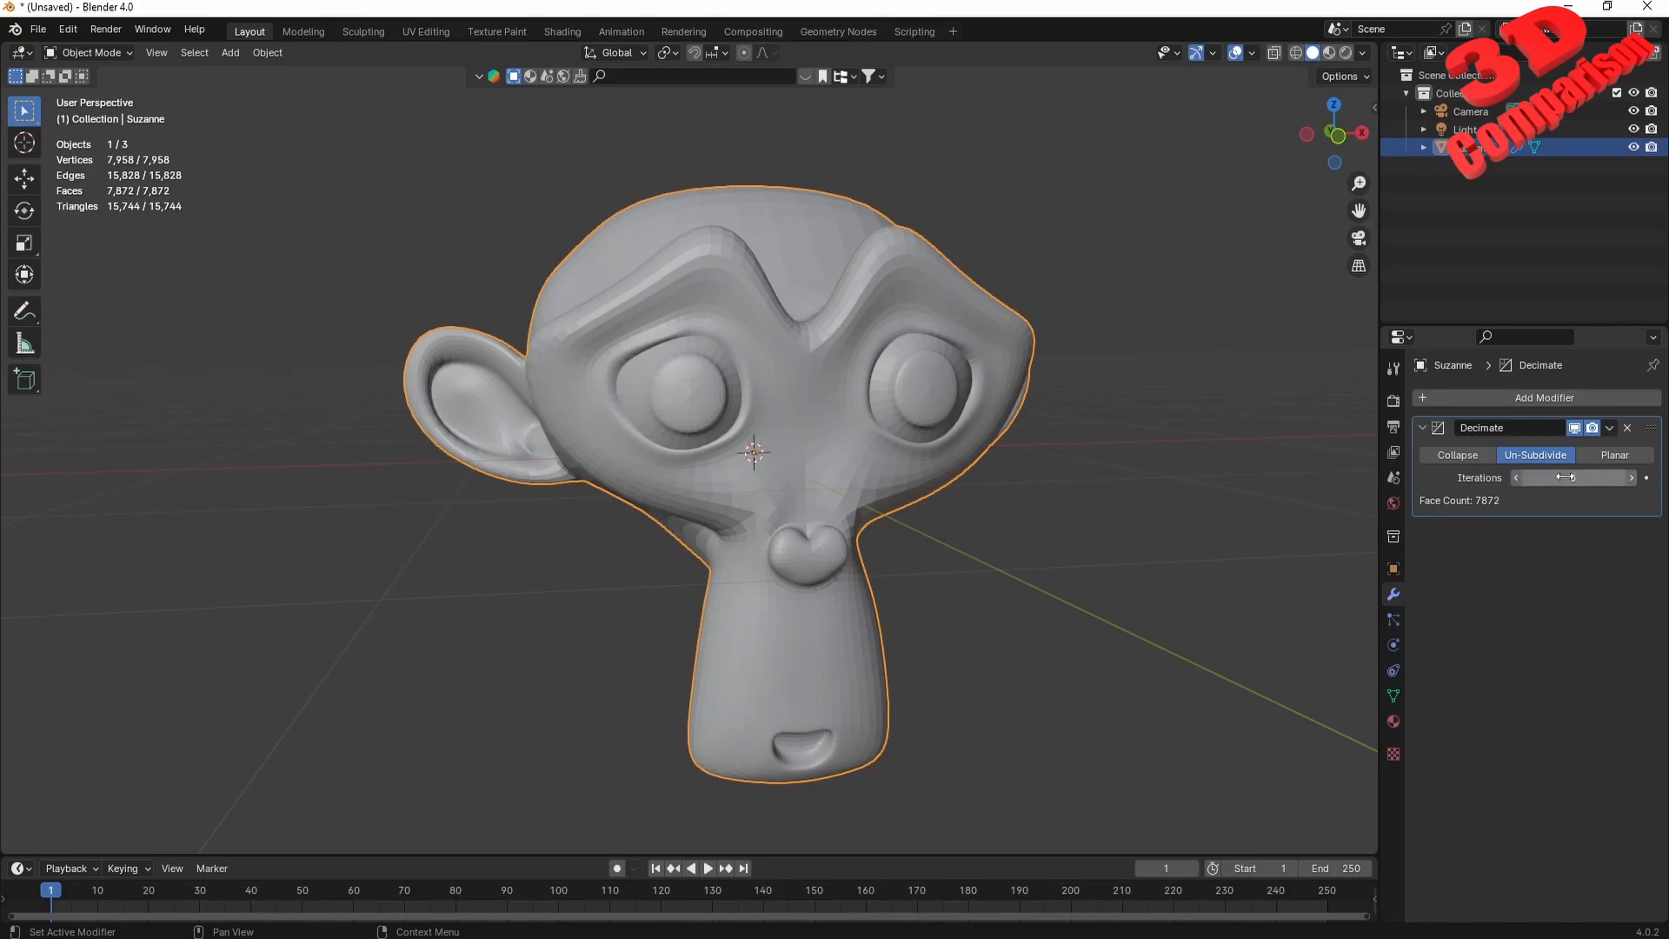
click(1572, 477)
text(7)
key(Return)
drag(1572, 477, 1598, 477)
middle_drag(904, 462, 887, 430)
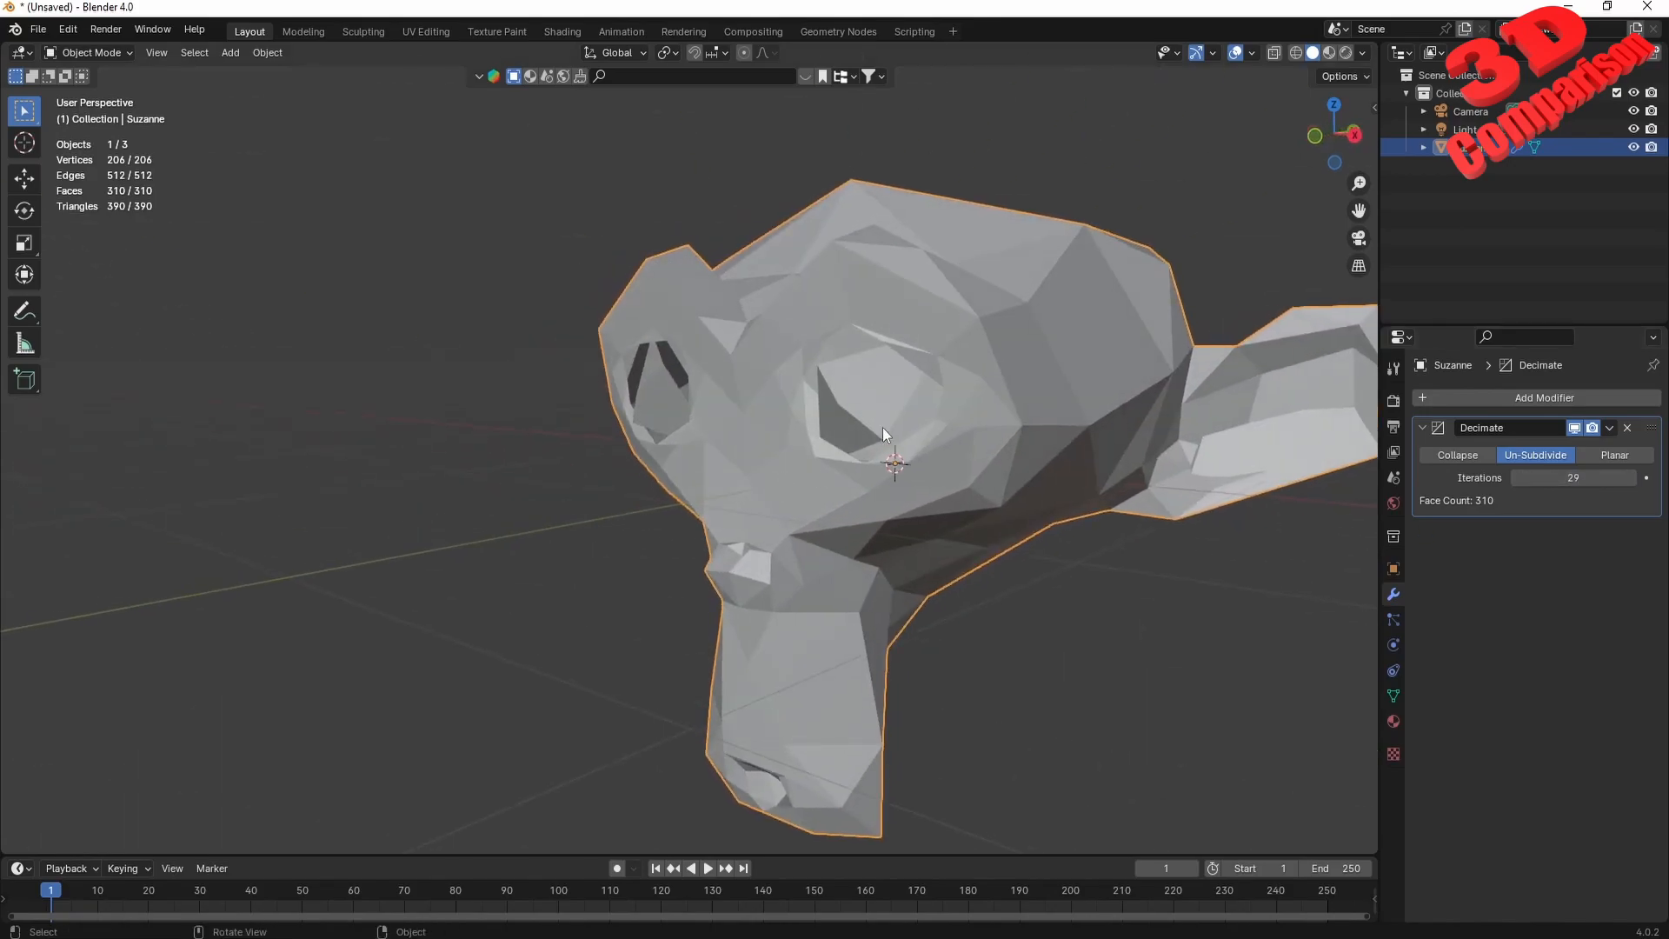
Switch the Decimate modifier from Un-Subdivide to Planar and set its Angle Limit to 20°.
middle_drag(960, 493, 950, 502)
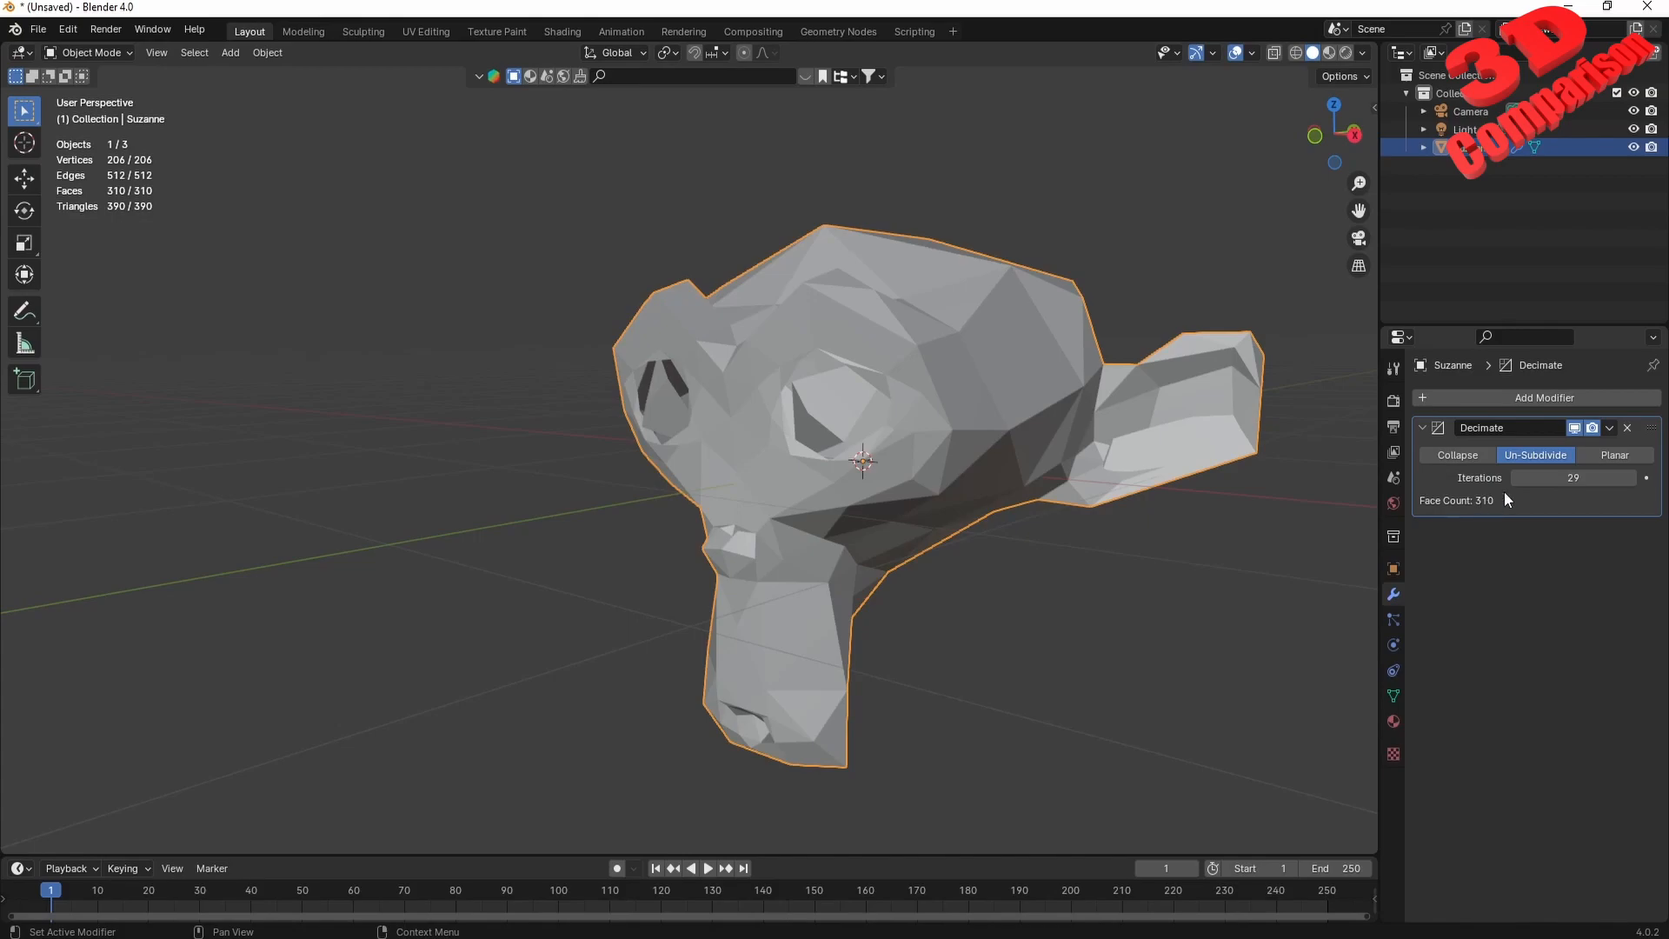
middle_drag(904, 408, 855, 382)
mouse_move(817, 472)
middle_down()
mouse_move(936, 470)
mouse_move(822, 483)
middle_up()
mouse_move(1545, 470)
mouse_down()
mouse_move(1591, 477)
mouse_move(1461, 478)
mouse_move(1529, 478)
mouse_up()
click(1614, 455)
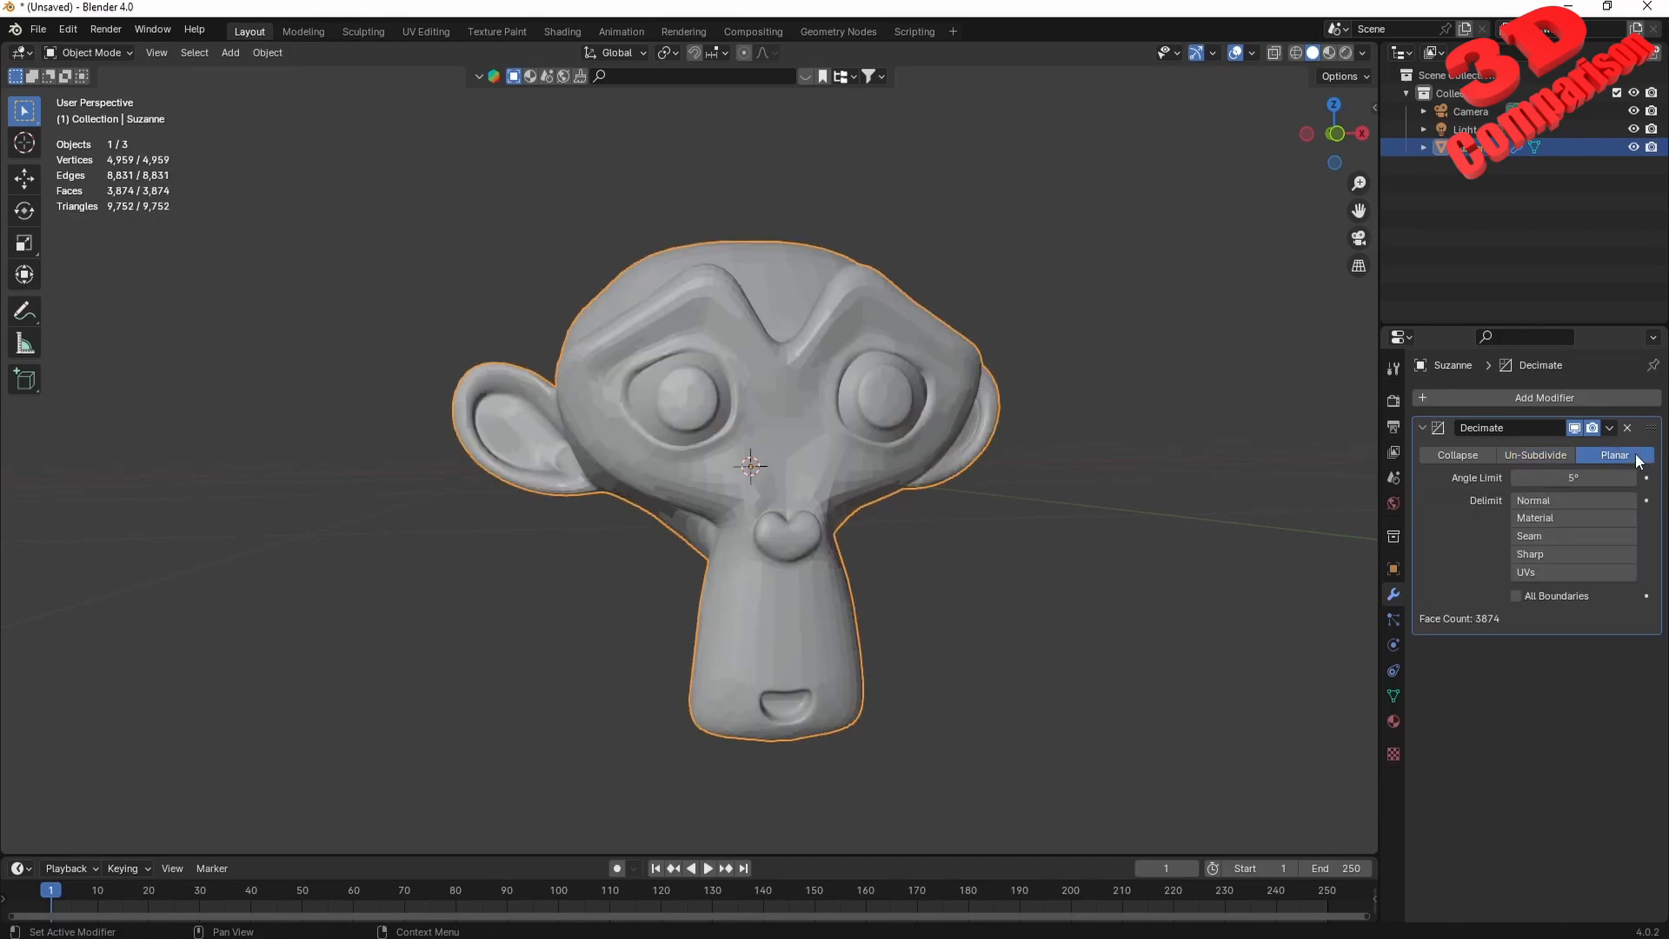
scroll(904, 478, up, 2)
drag(1525, 477, 1578, 477)
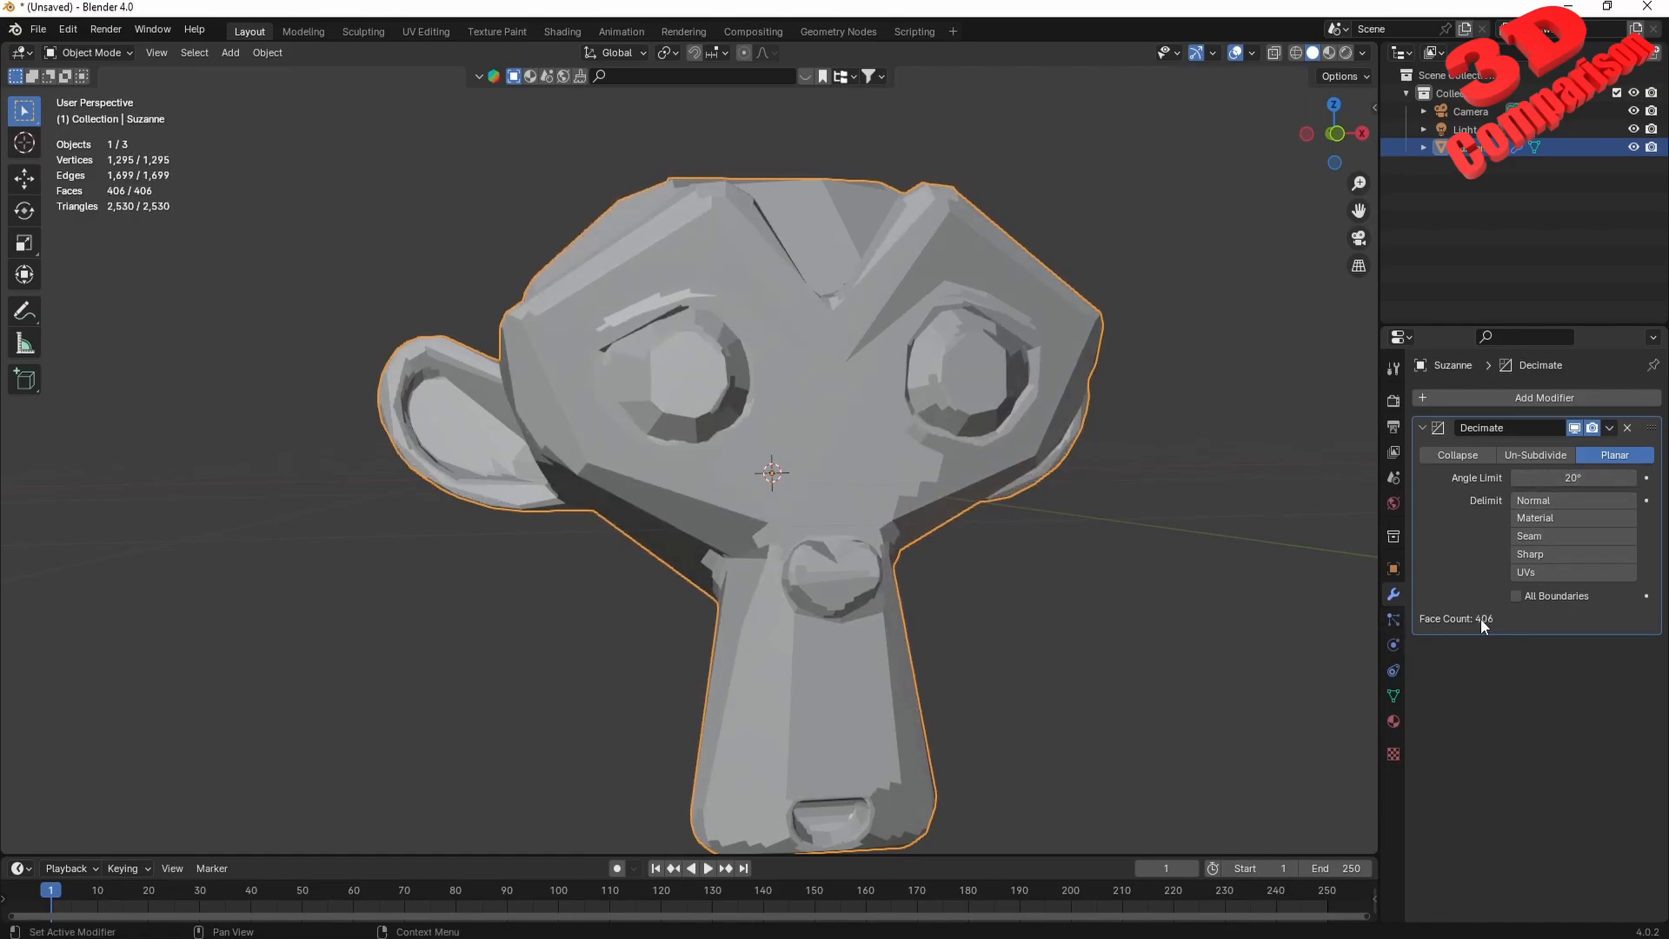
Set the Planar Angle Limit to 28° and inspect the head's facets from several sides, briefly toggling X-ray.
drag(1573, 478, 1590, 477)
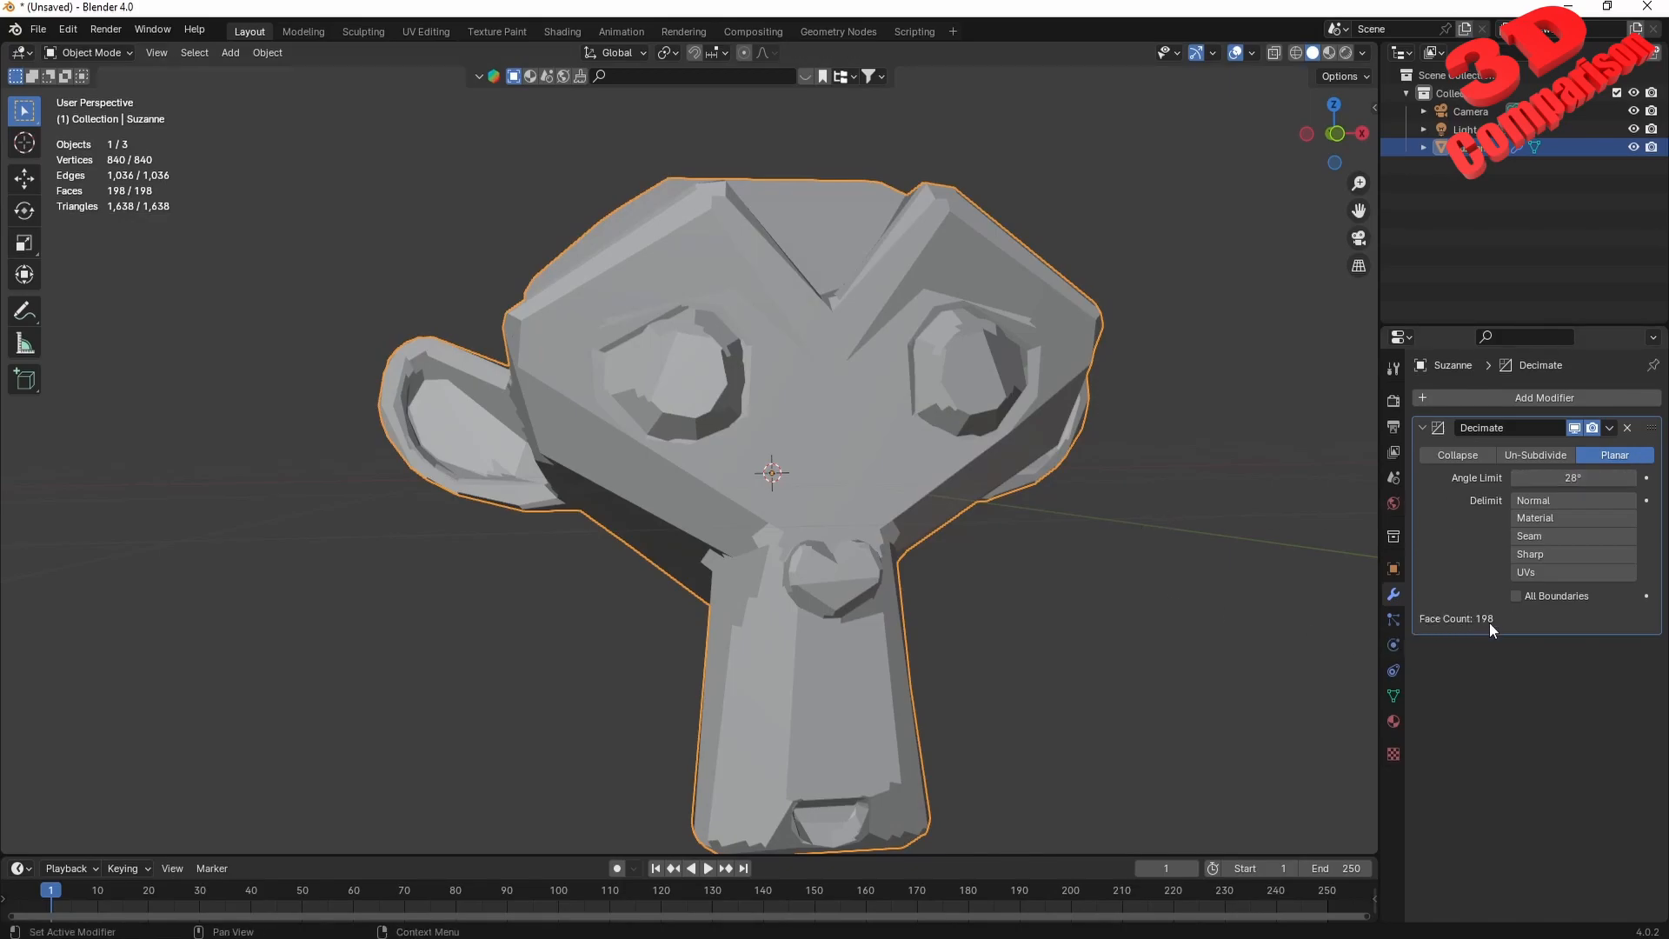
middle_drag(1156, 499, 1038, 445)
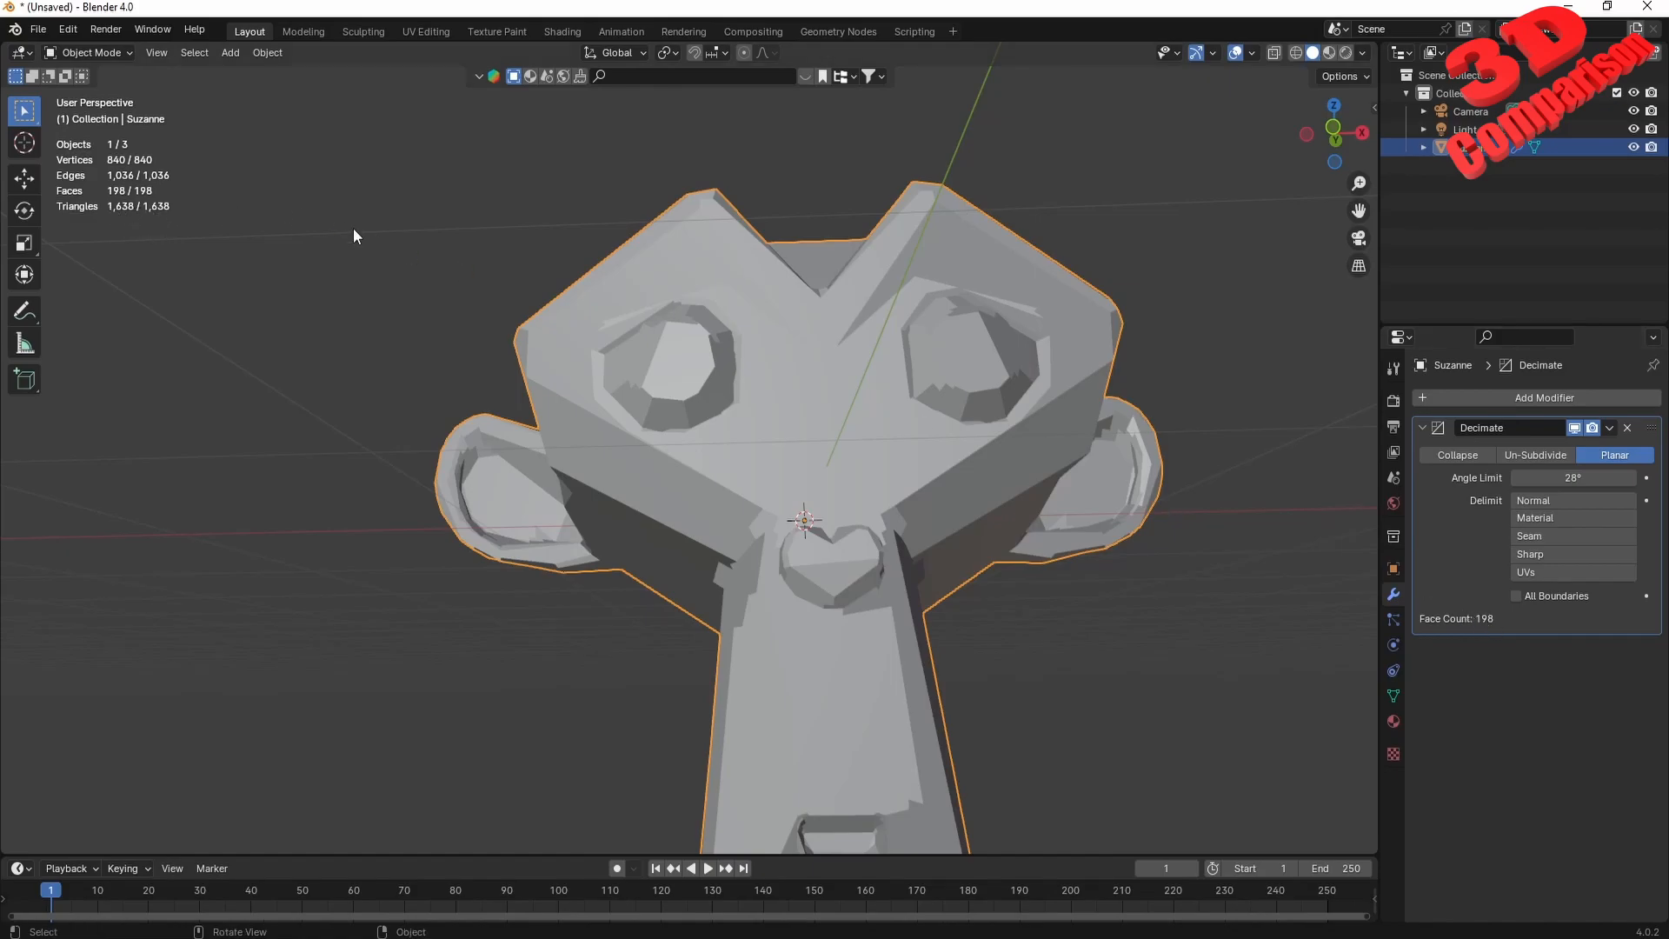
click(1272, 53)
middle_drag(1121, 260, 1095, 312)
click(1274, 53)
middle_drag(1097, 459, 976, 445)
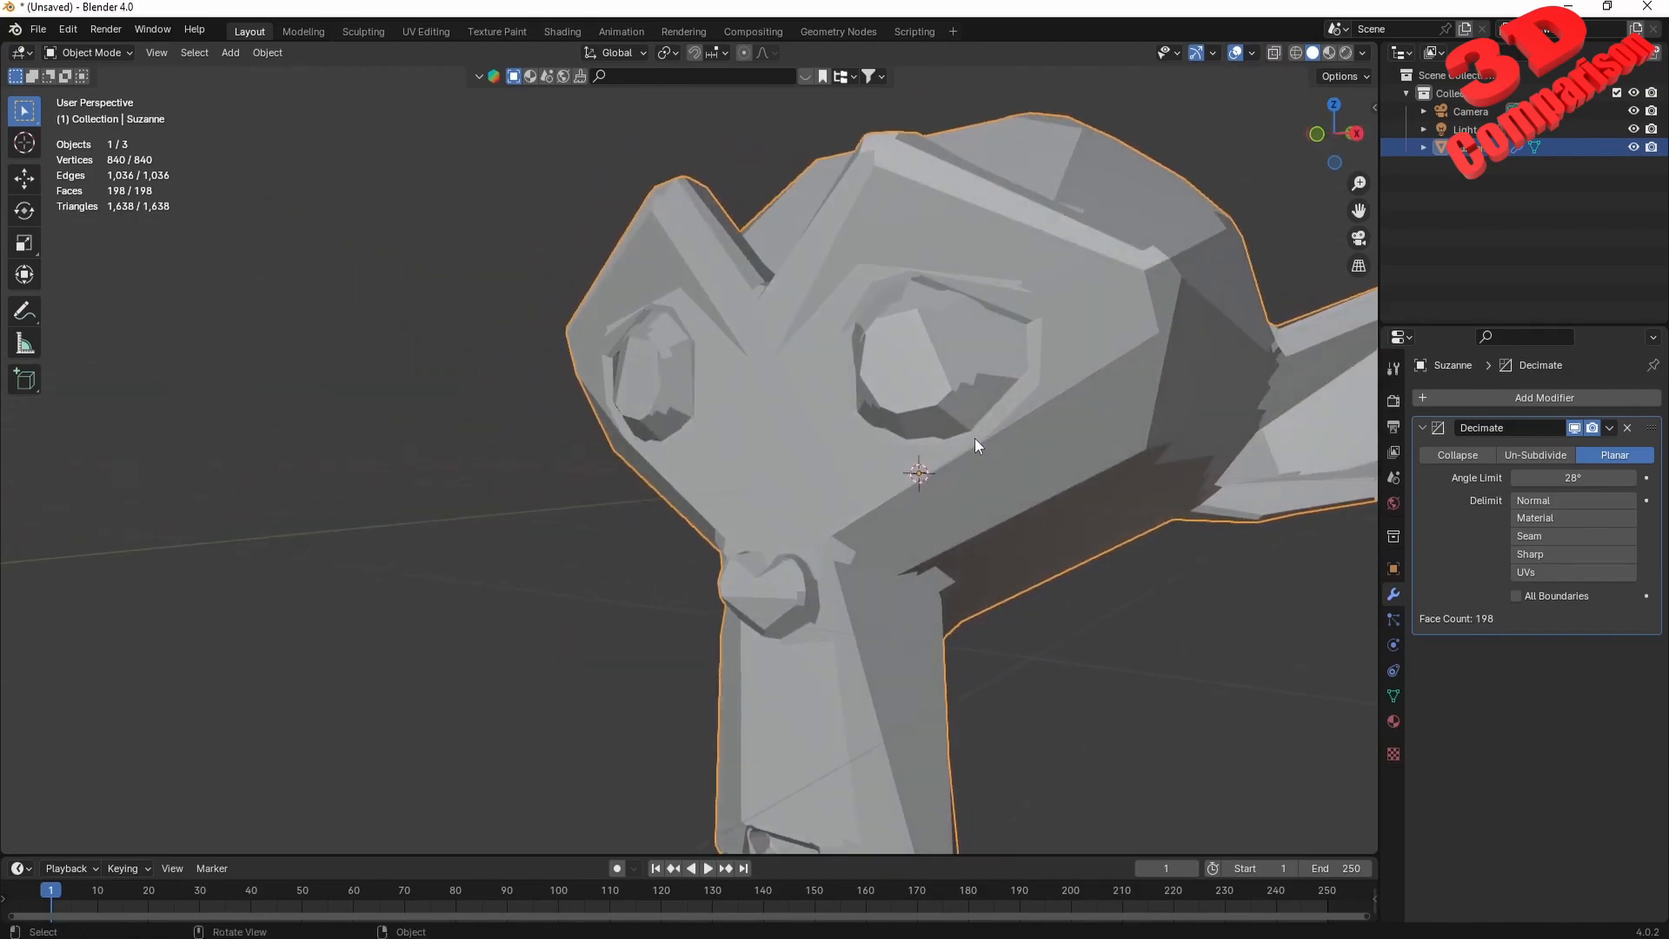
Switch the Decimate modifier back to Collapse, reduce its ratio to 0.001 and inspect the remaining shape.
click(1457, 454)
drag(1551, 478, 1531, 478)
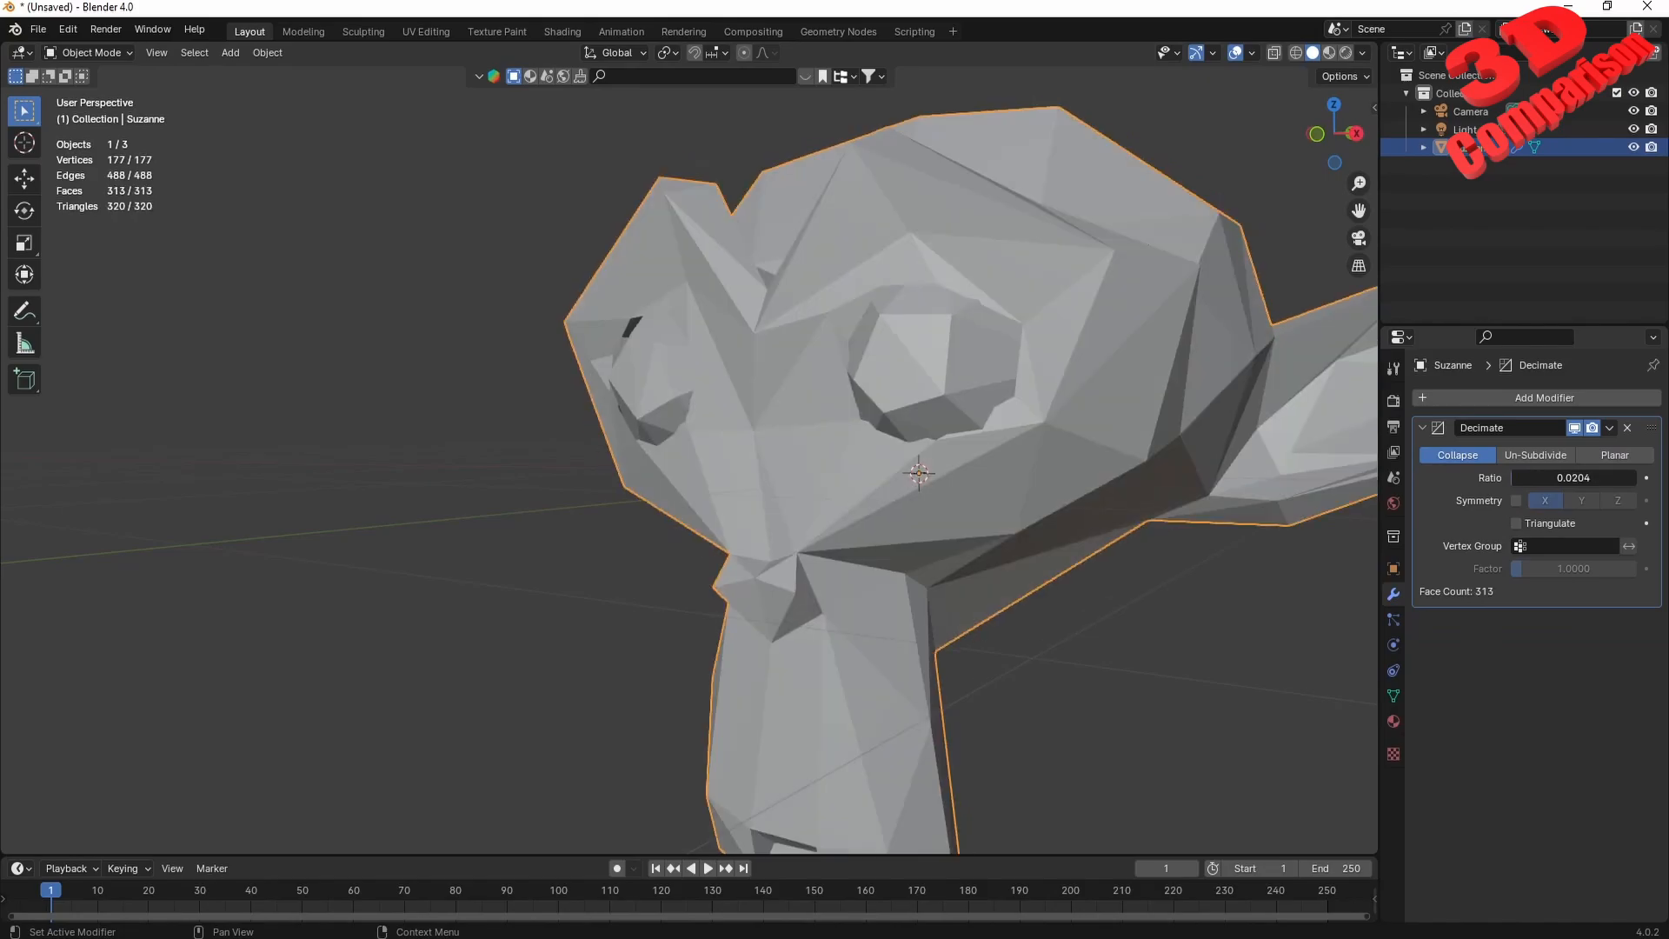
click(1543, 476)
text(0.001)
key(Return)
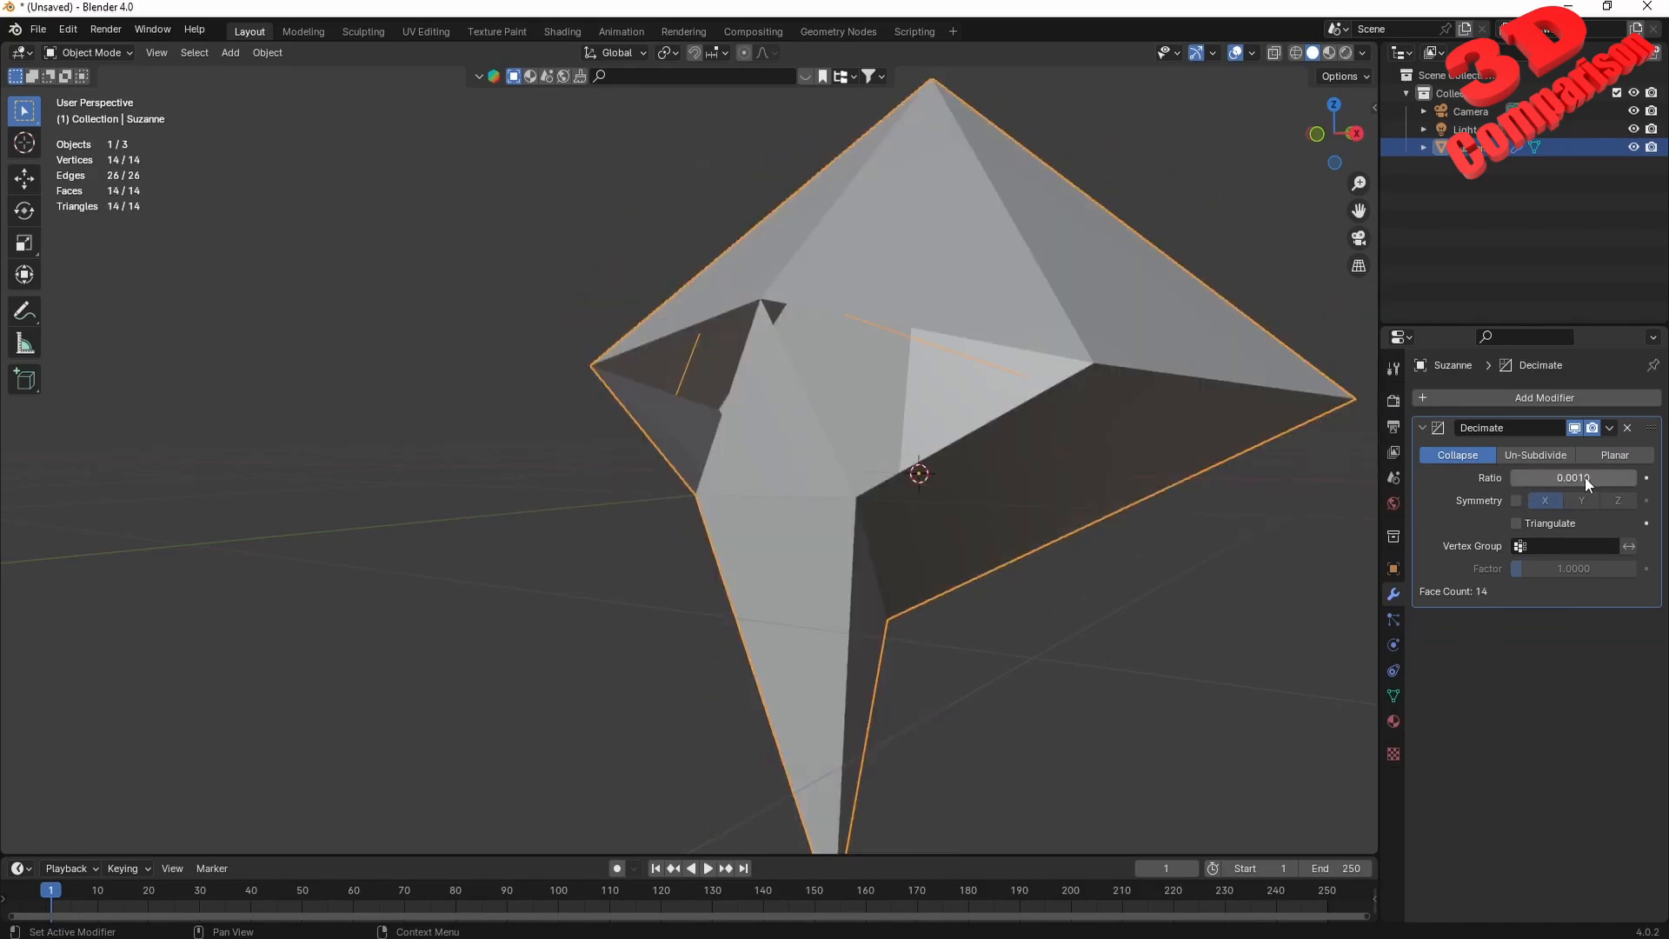
middle_drag(1235, 509, 946, 502)
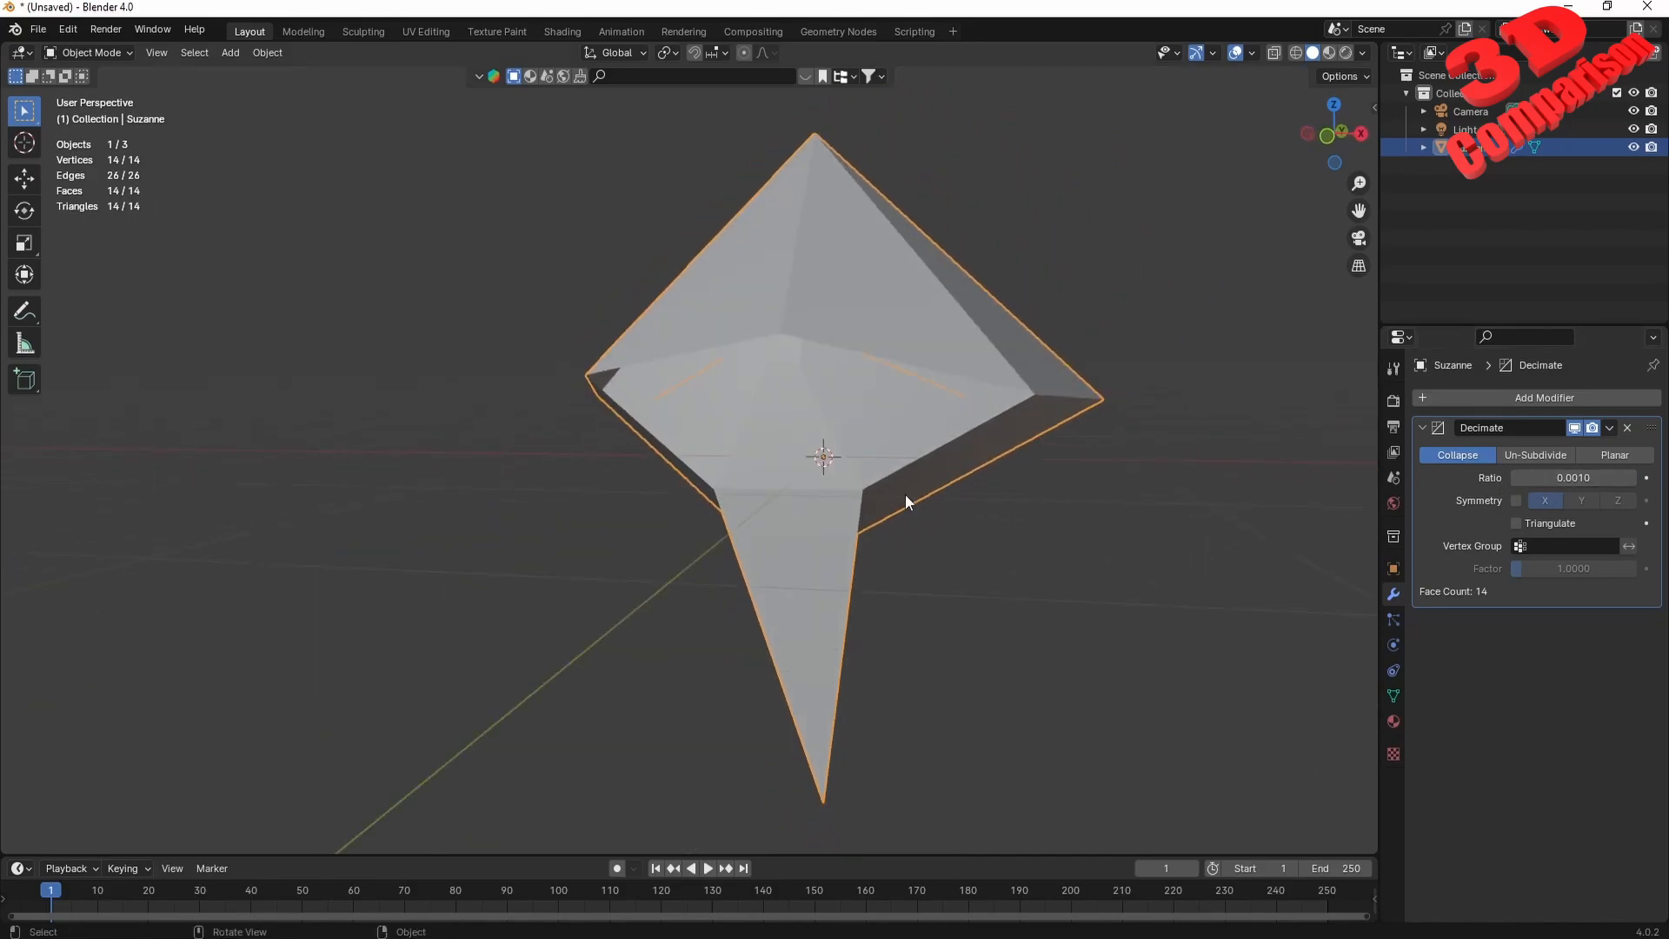
middle_drag(878, 352, 979, 408)
Set the Collapse ratio to 0.01 and inspect the low-poly head from several angles and distances.
click(1575, 477)
click(1544, 477)
key(BackSpace)
key(Return)
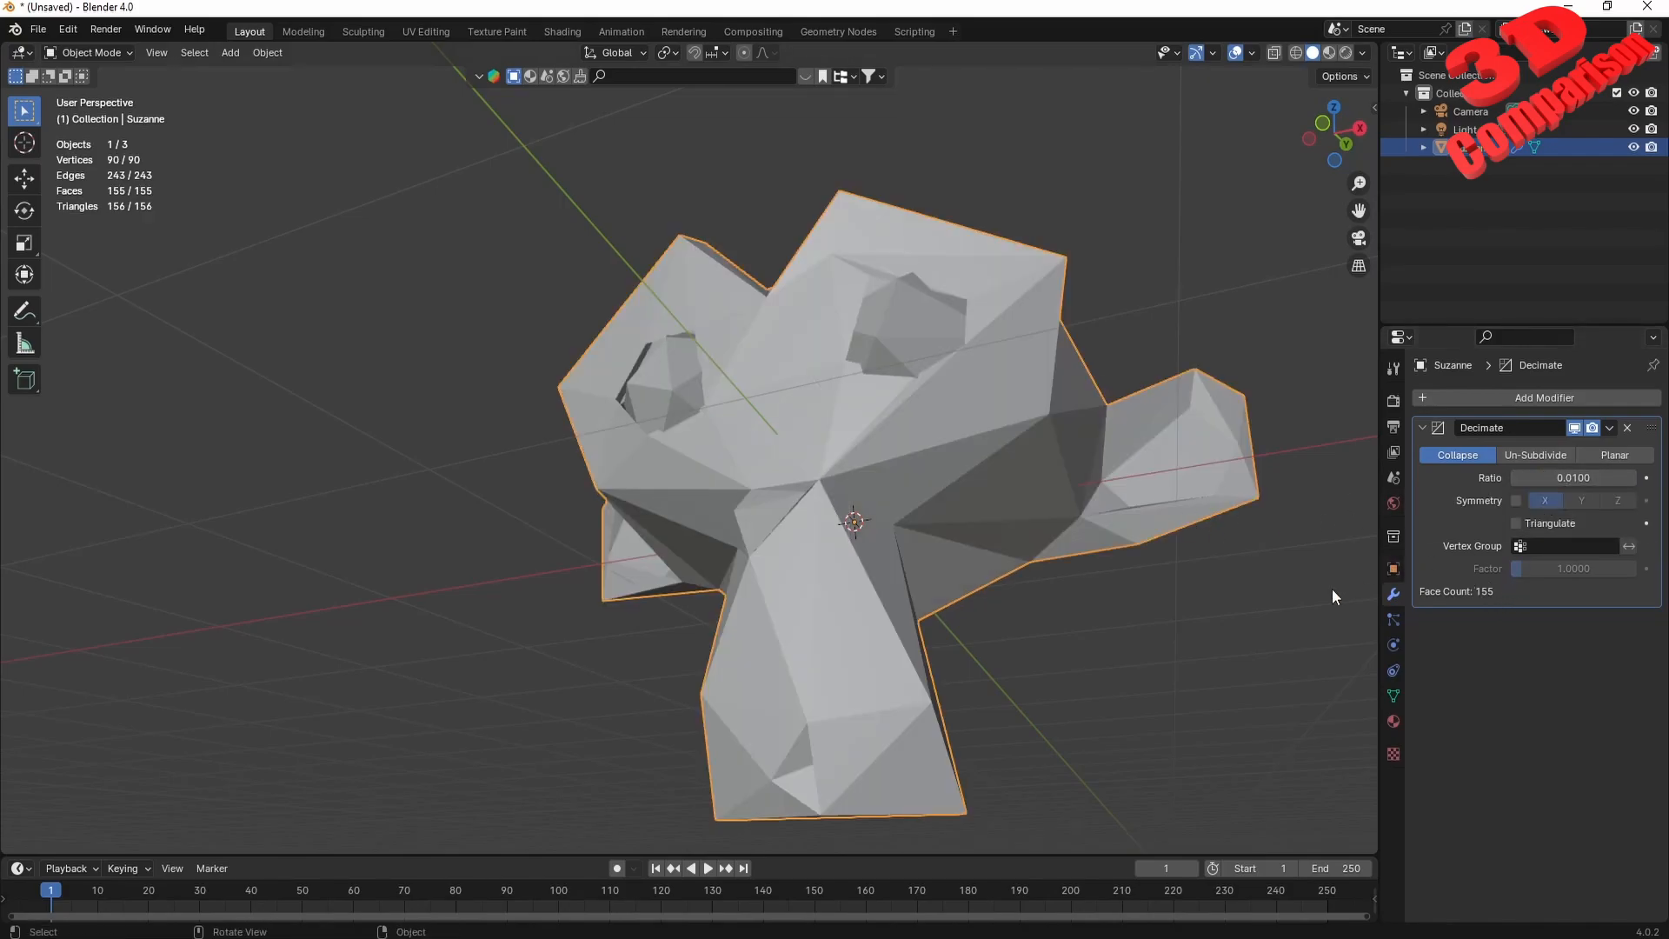
middle_drag(1086, 530, 977, 541)
scroll(977, 541, down, 2)
scroll(977, 541, down, 1)
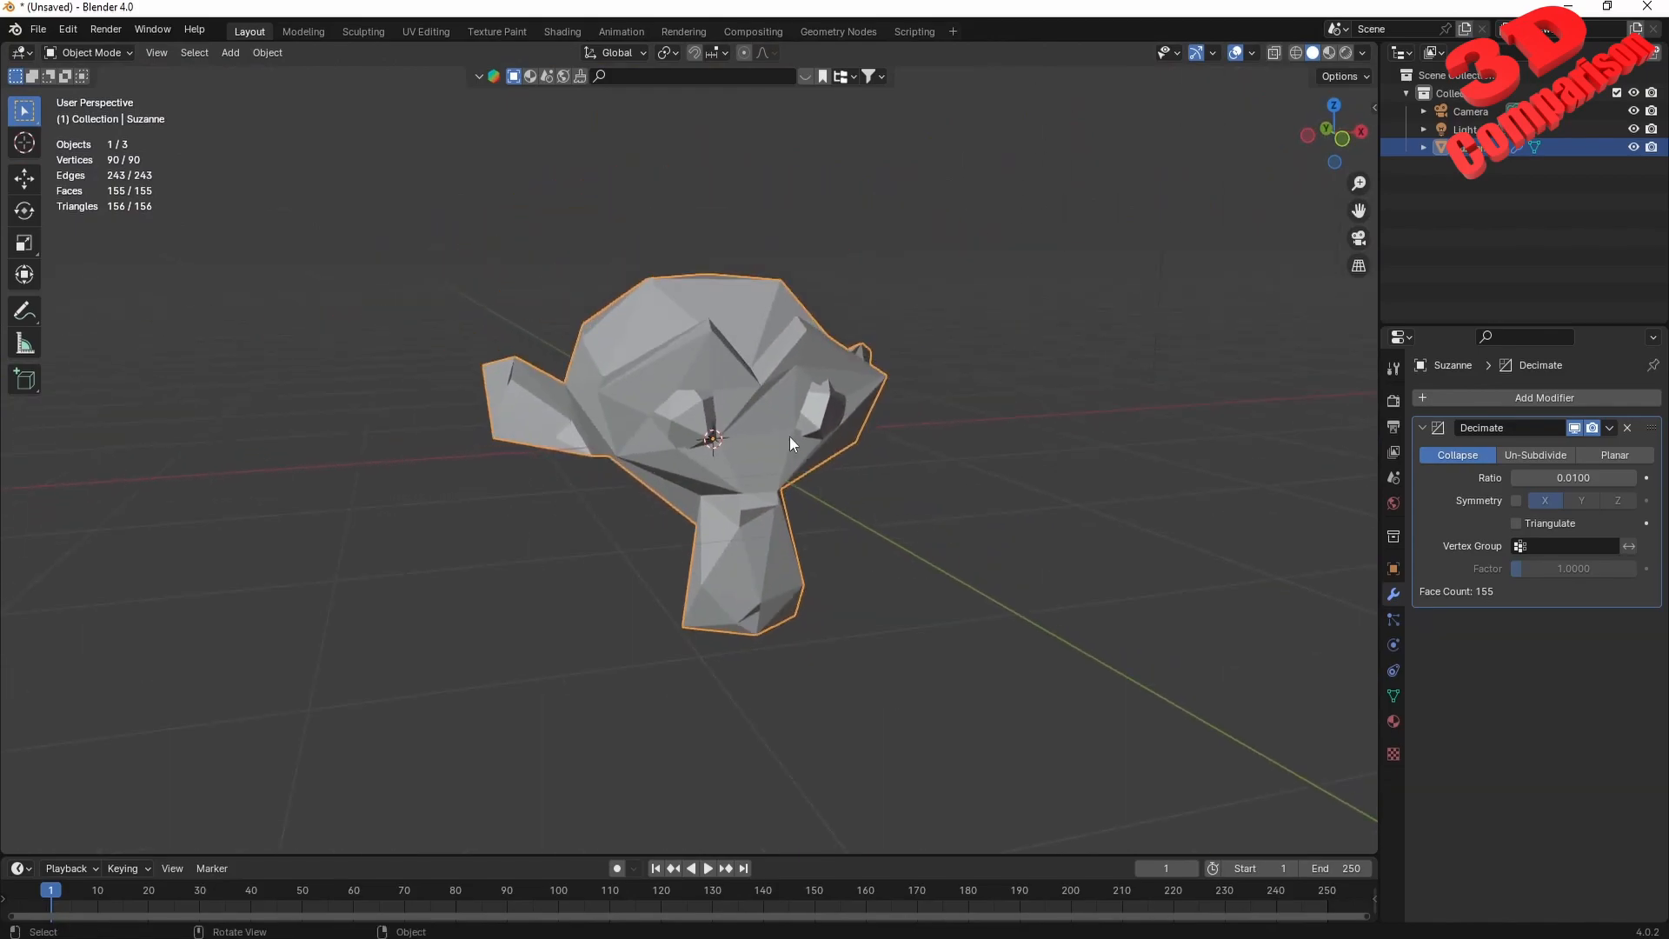
scroll(789, 437, up, 2)
mouse_move(862, 465)
middle_down()
mouse_move(836, 391)
mouse_move(840, 456)
middle_up()
scroll(839, 455, up, 1)
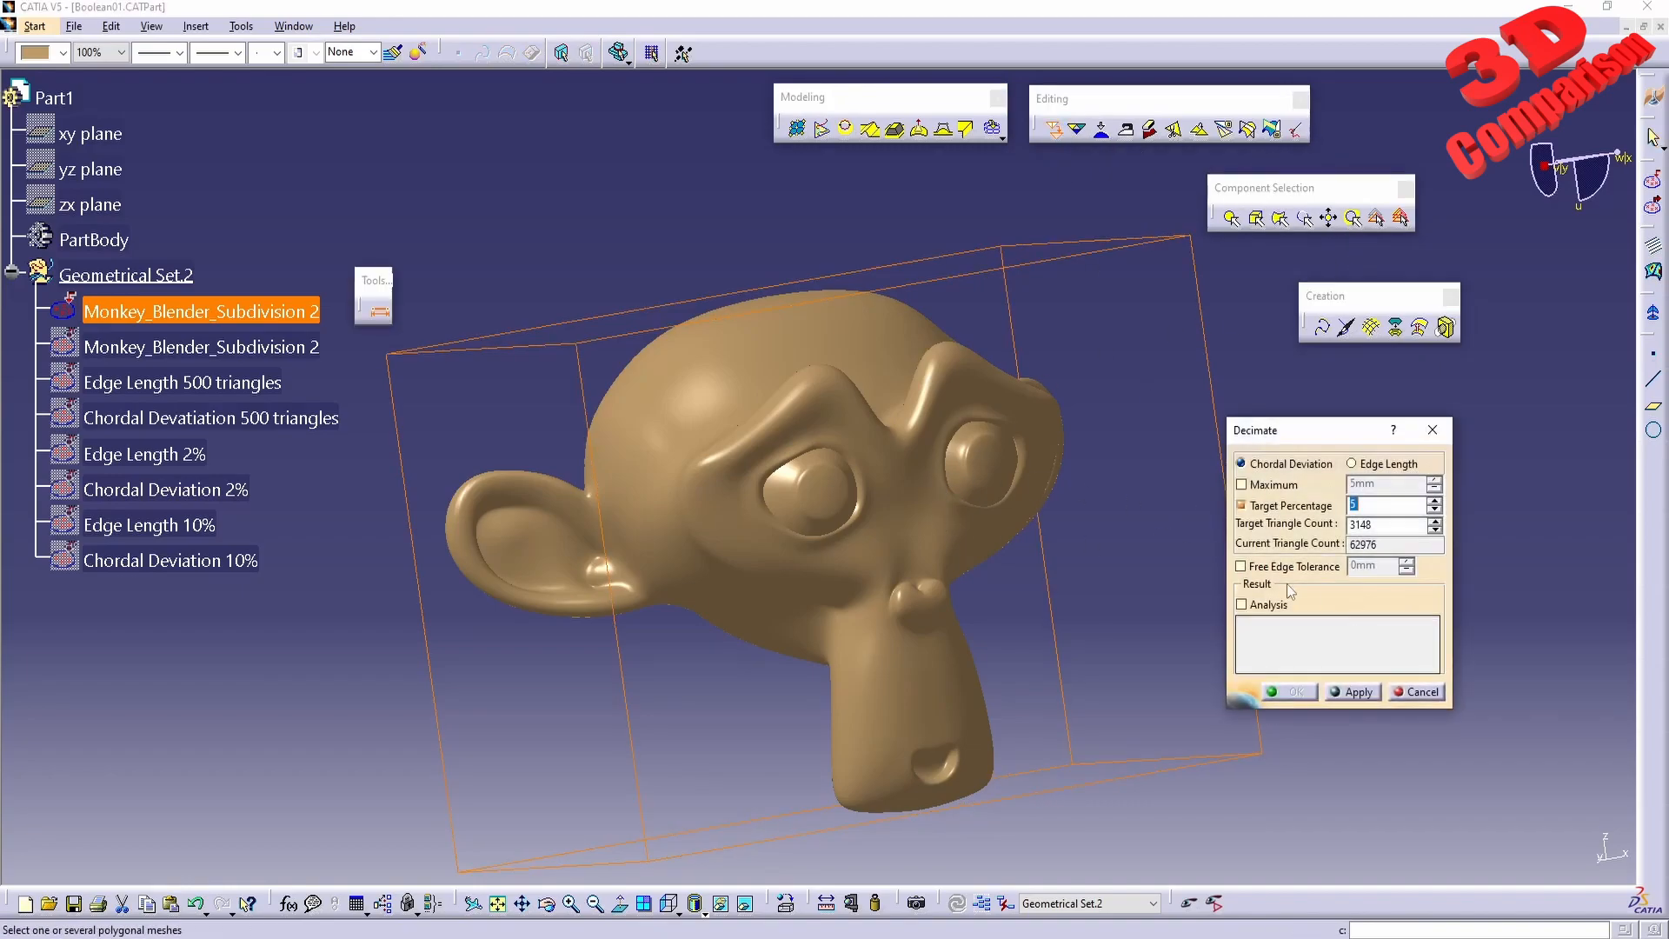
In CATIA, compare the Edge Length and Chordal Deviation decimation options, return to Chordal Deviation and view the original monkey mesh from the front.
click(1353, 465)
click(1291, 464)
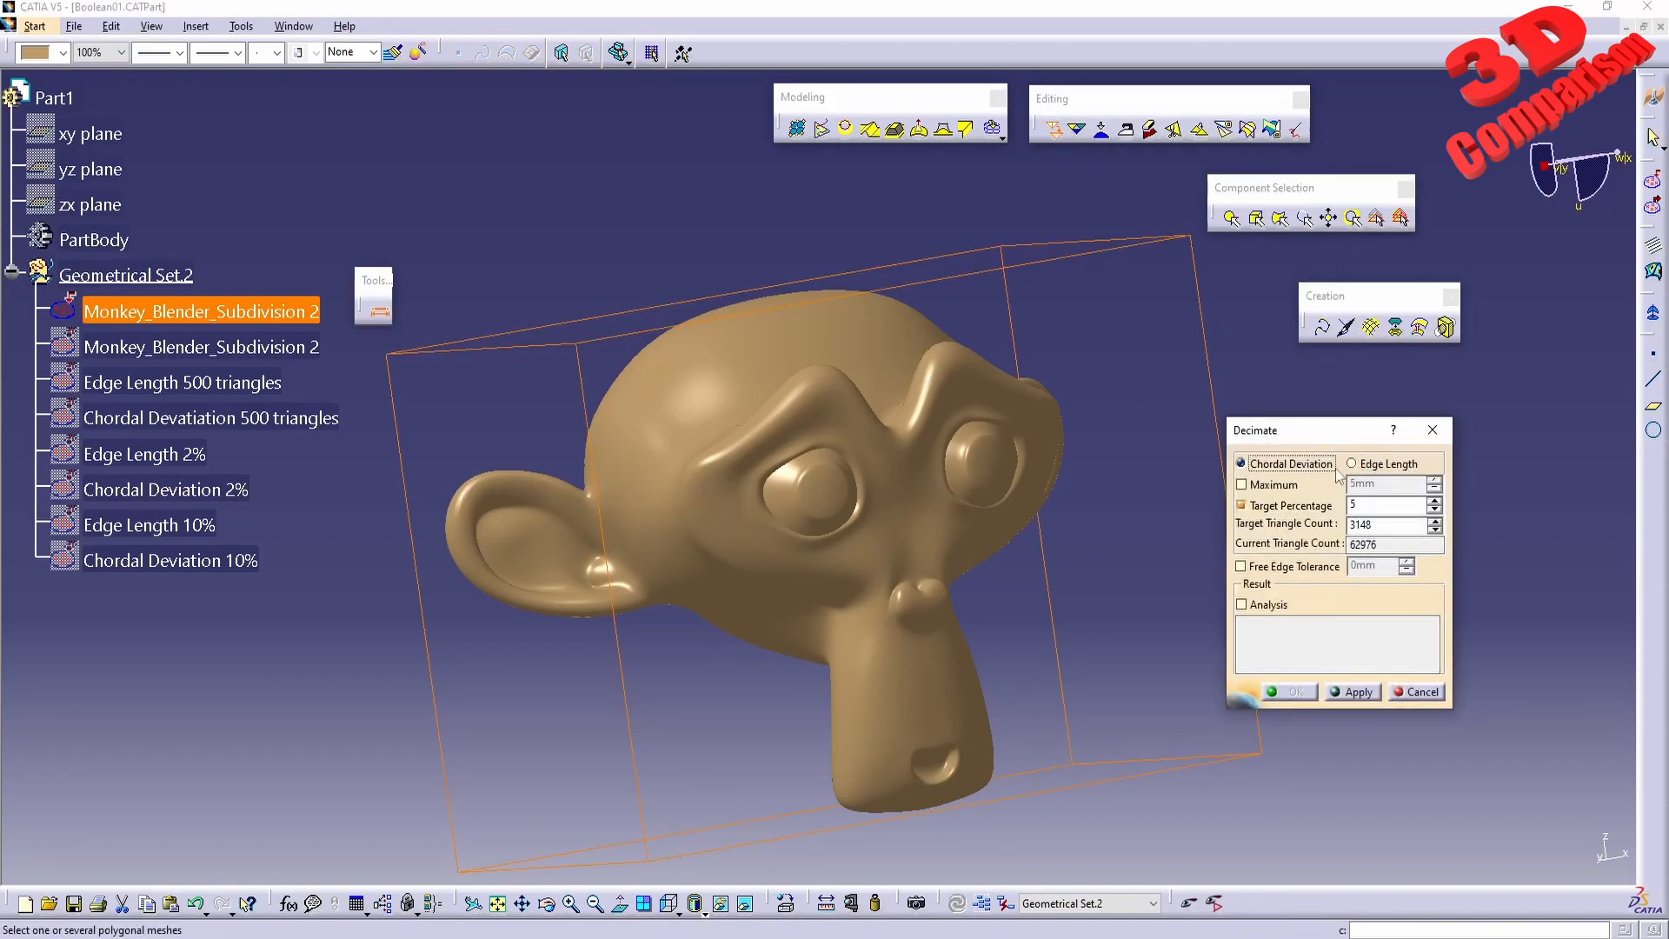
drag(1341, 434, 1420, 454)
middle_drag(1184, 619, 1133, 600)
mouse_move(895, 356)
middle_down()
mouse_move(905, 402)
mouse_move(918, 344)
middle_up()
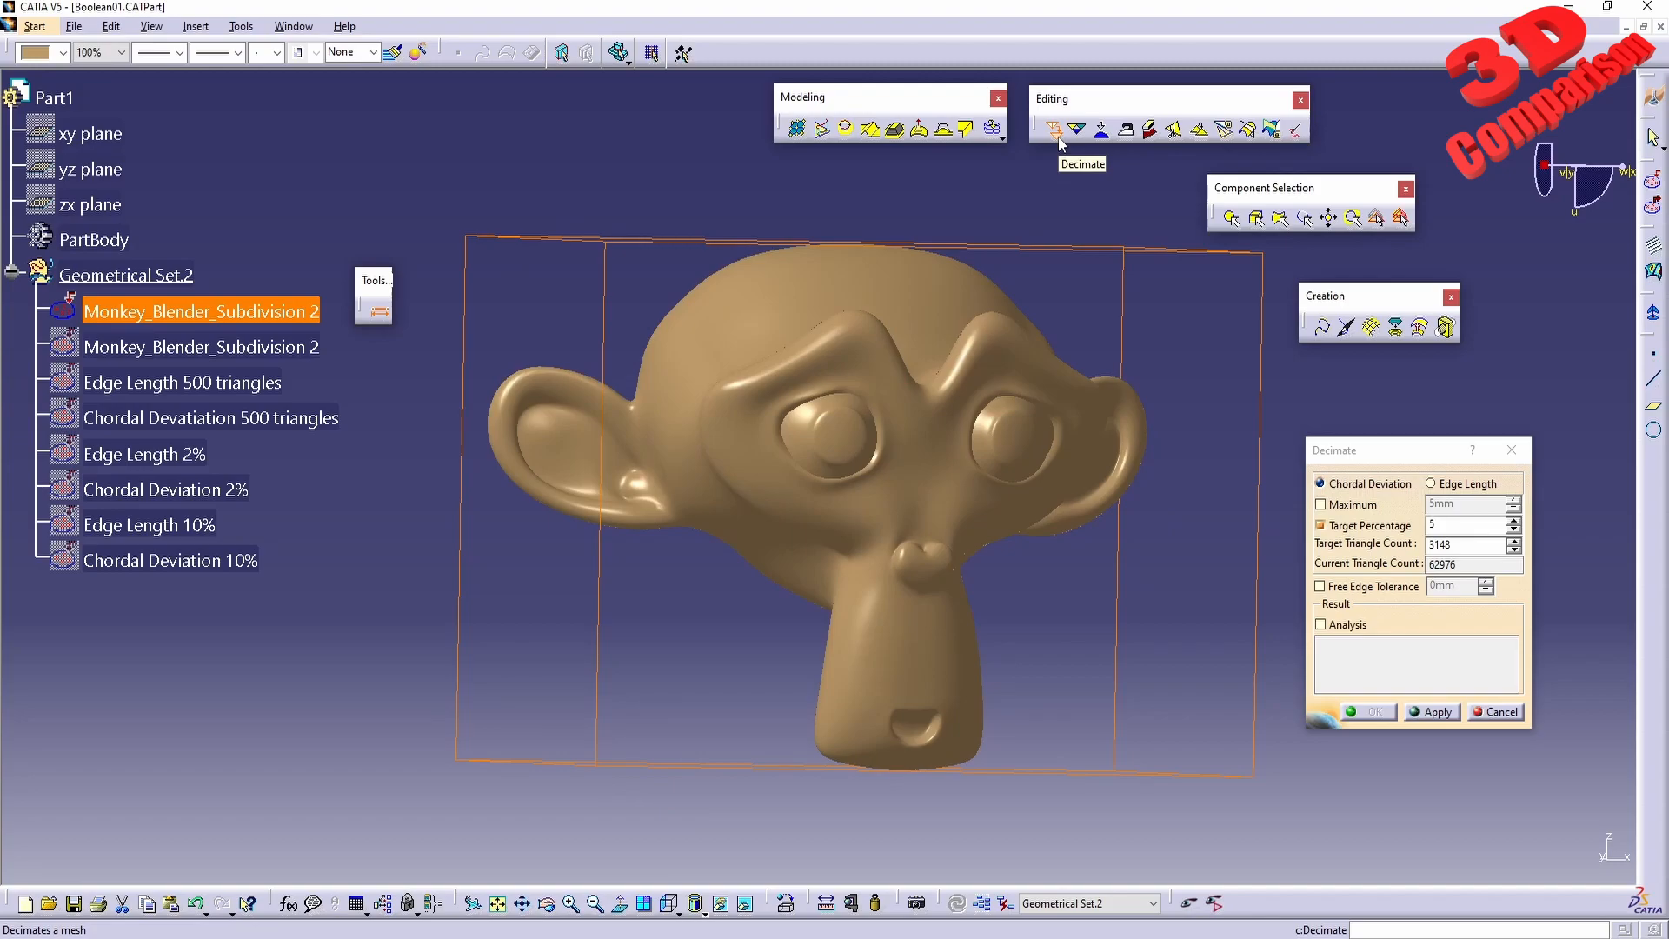
Deselect the monkey mesh in the Decimate command.
click(798, 872)
drag(489, 640, 41, 516)
drag(767, 78, 6, 401)
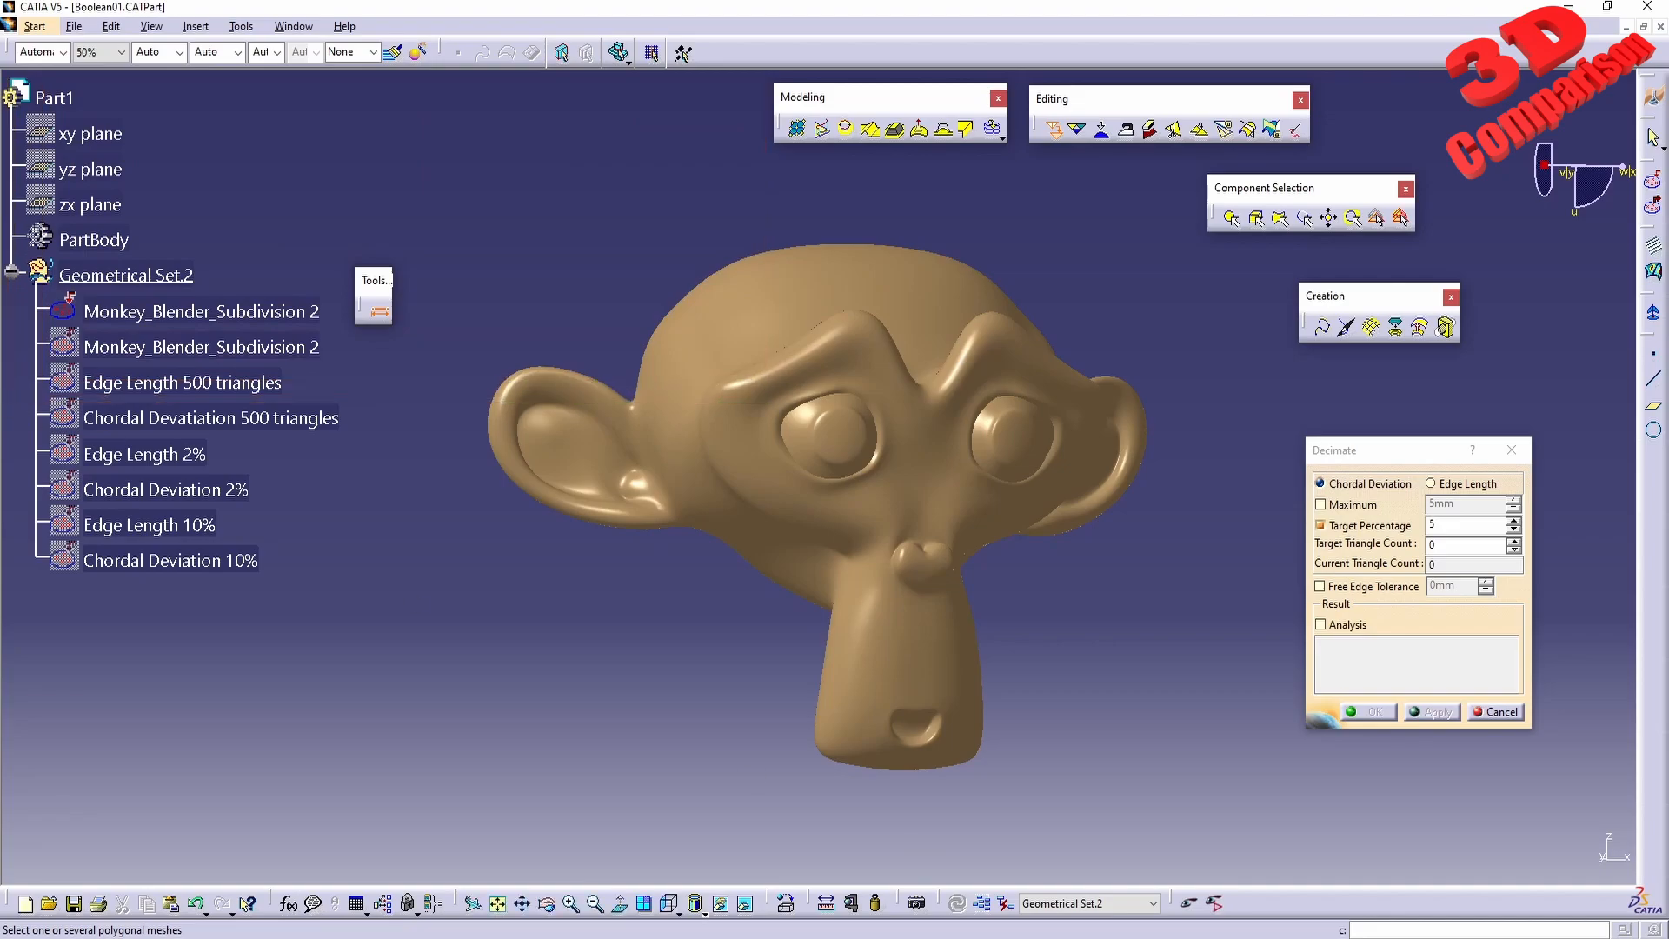
drag(1044, 867, 1657, 534)
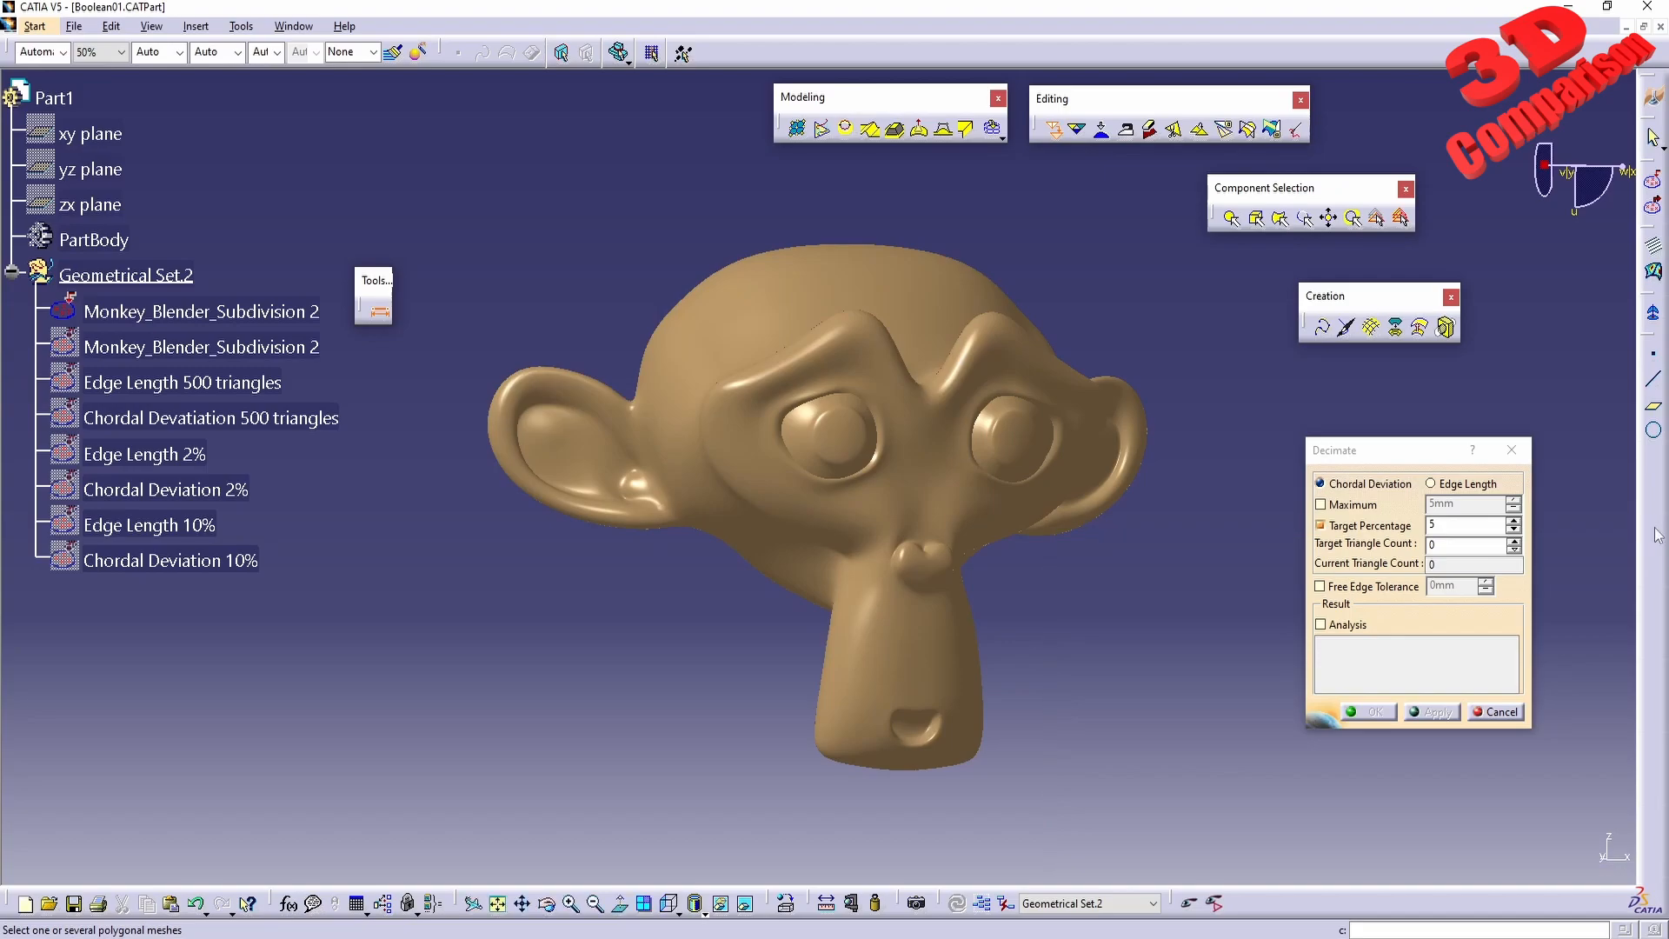